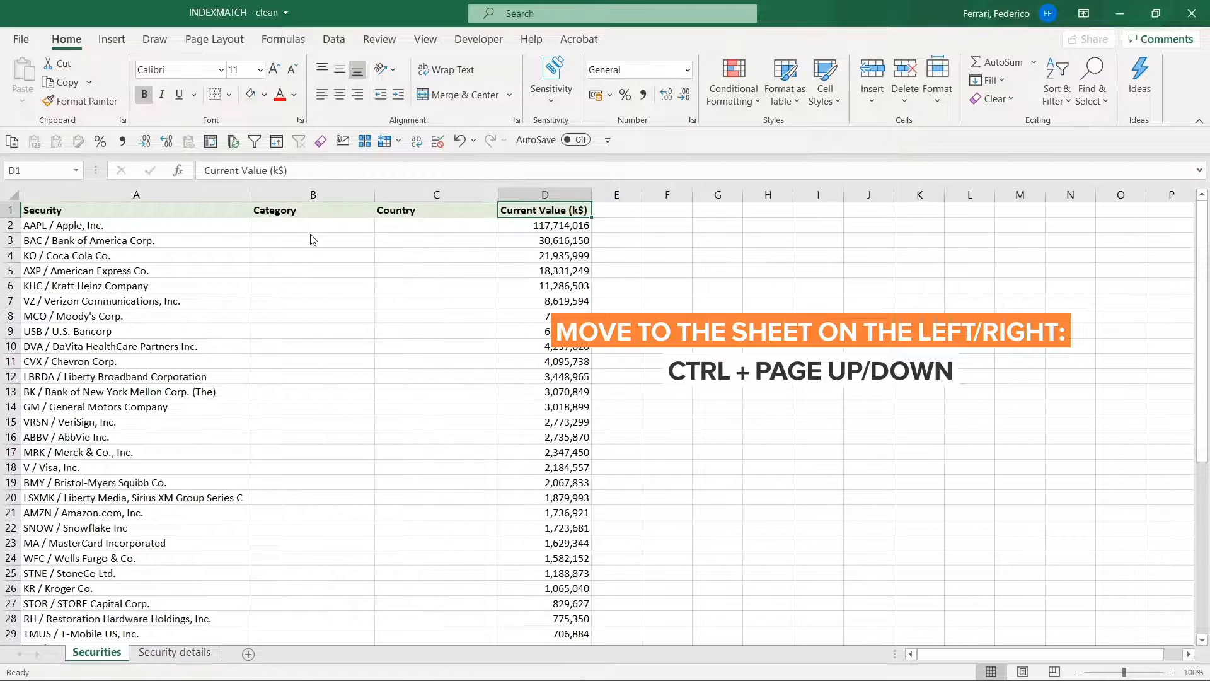
Start an INDEX formula in cell F1 of the Securities sheet, with A1:D8 as its array
{"action": "key", "text": "ctrl+Page_Down"}
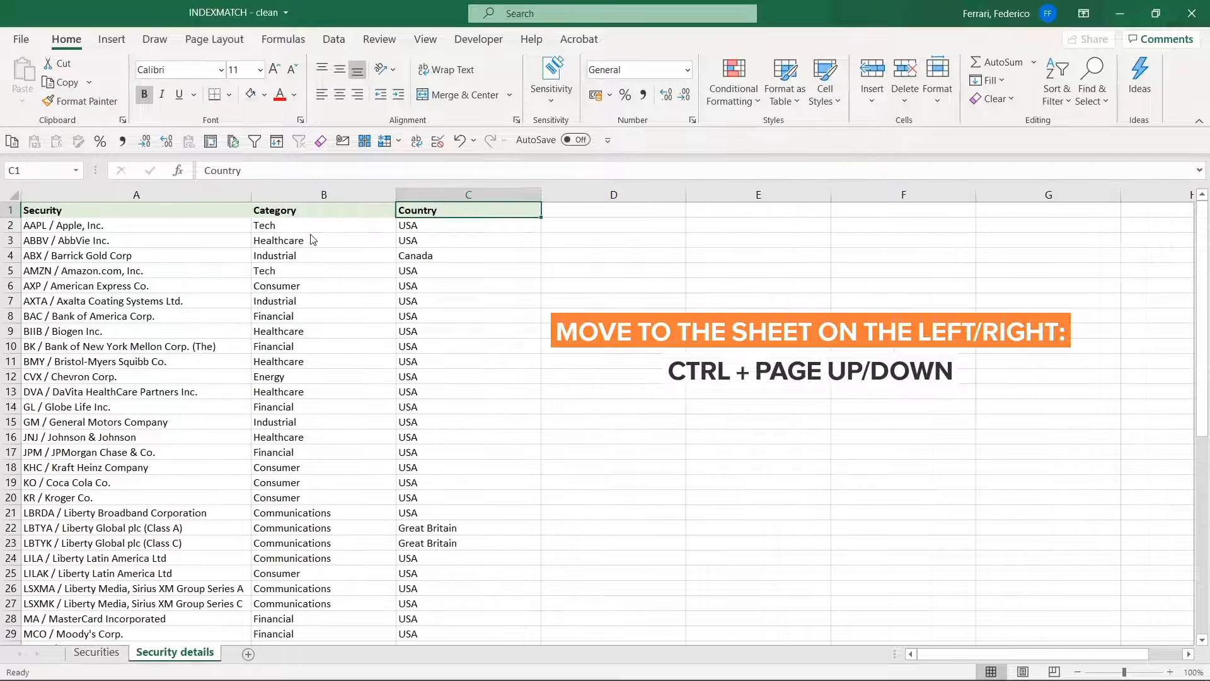
{"action": "key", "text": "ctrl+Page_Up"}
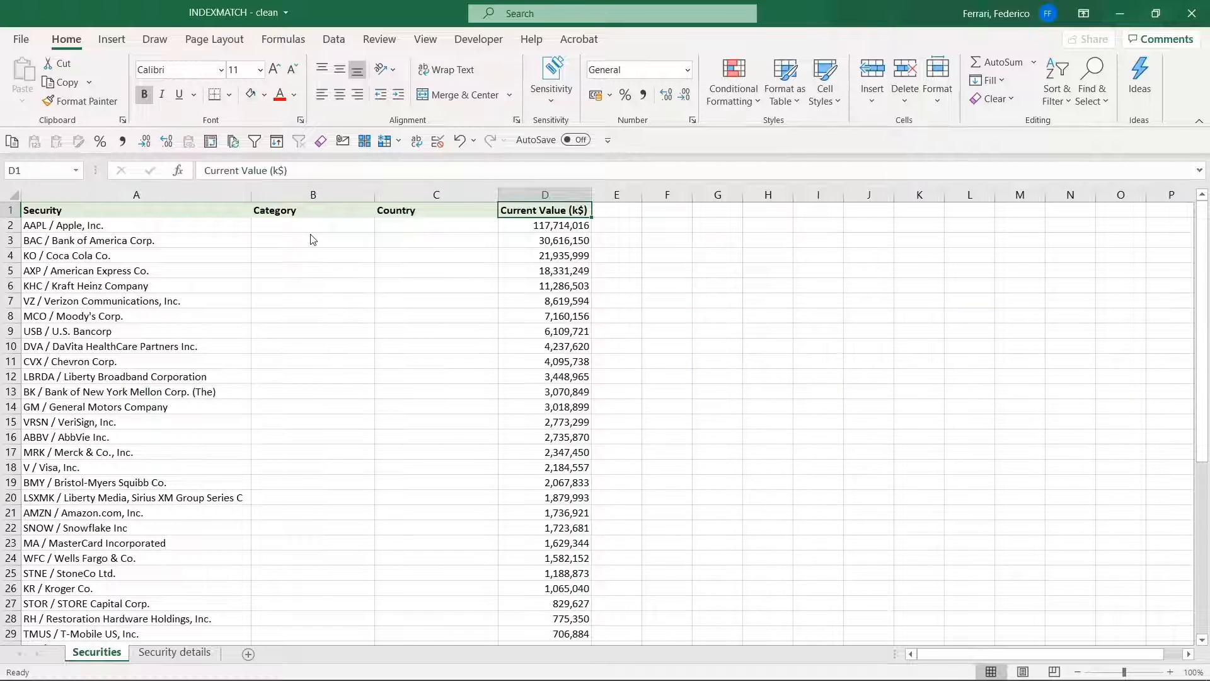
{"action": "key", "text": "Right"}
{"action": "key", "text": "Right"}
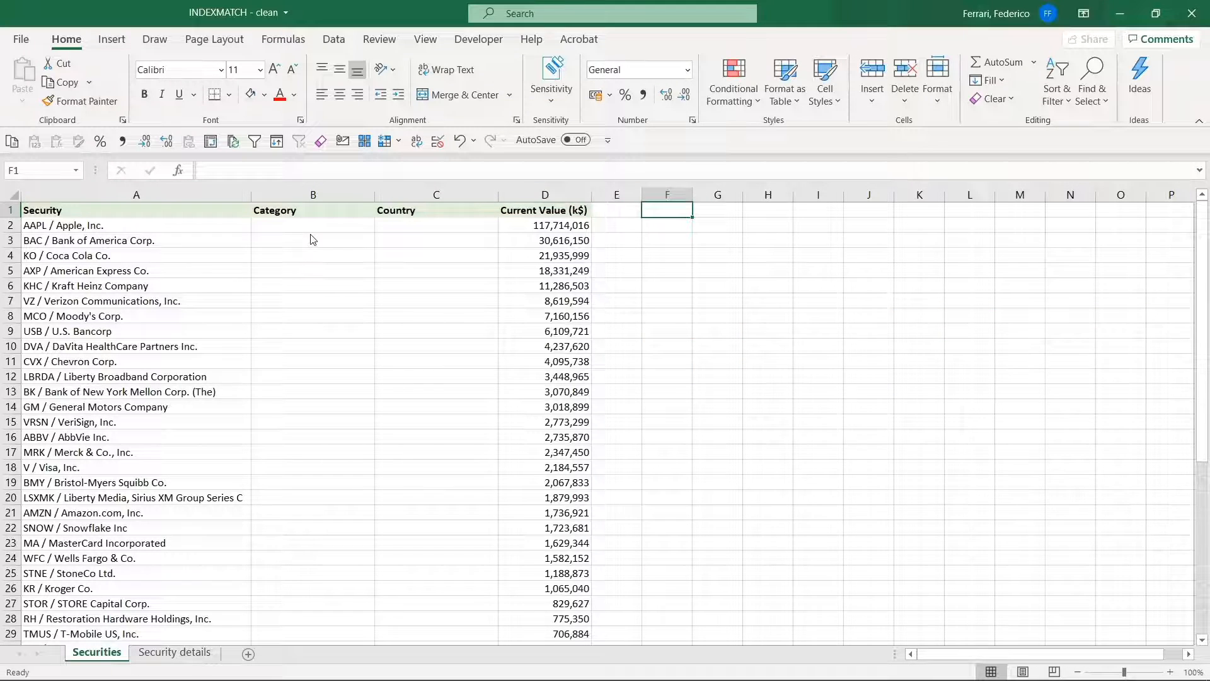
{"action": "type", "text": "="}
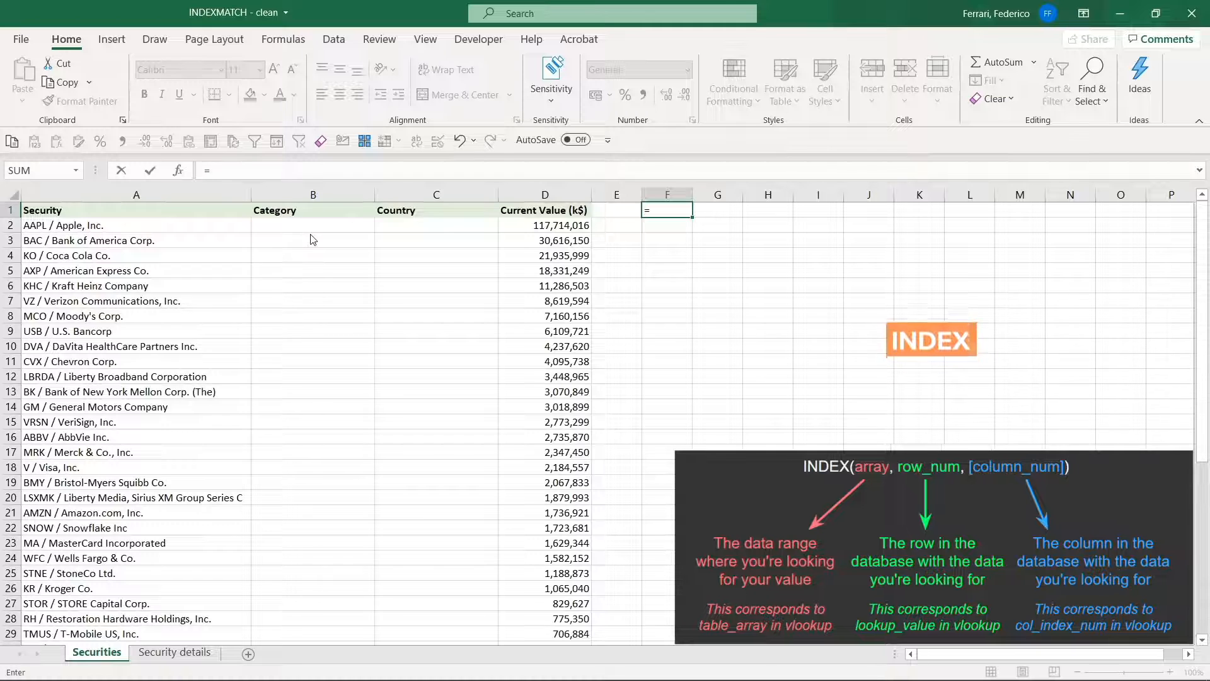
{"action": "type", "text": "IN"}
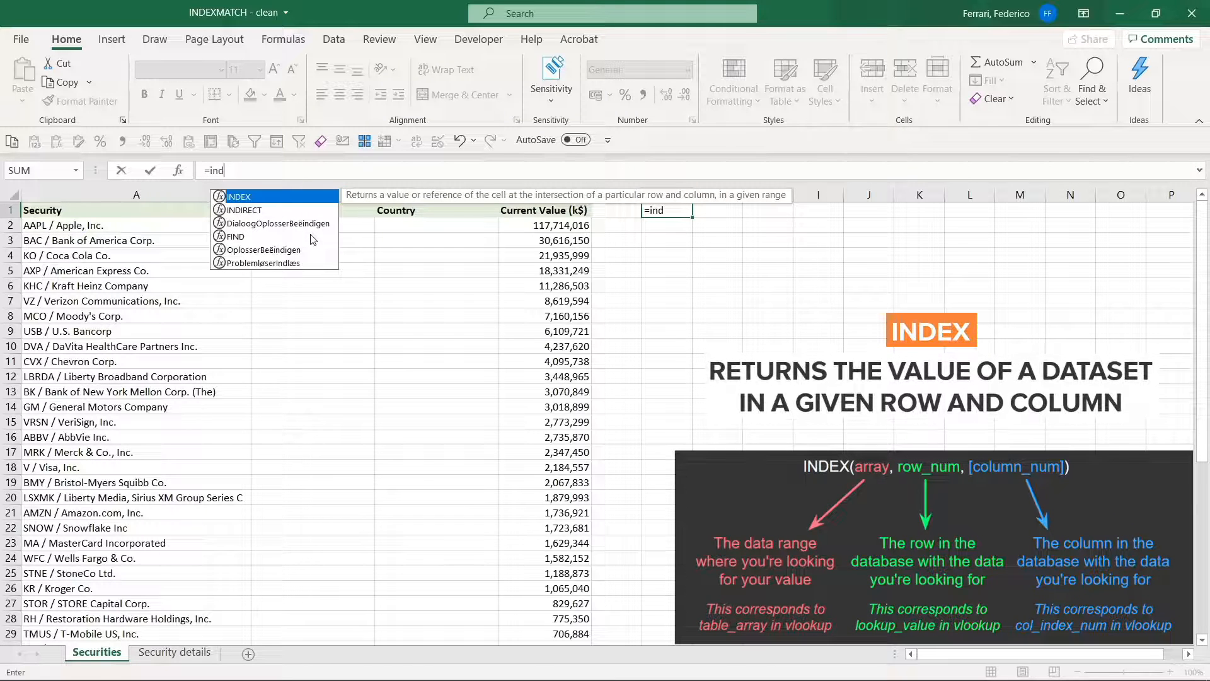
{"action": "key", "text": "Tab"}
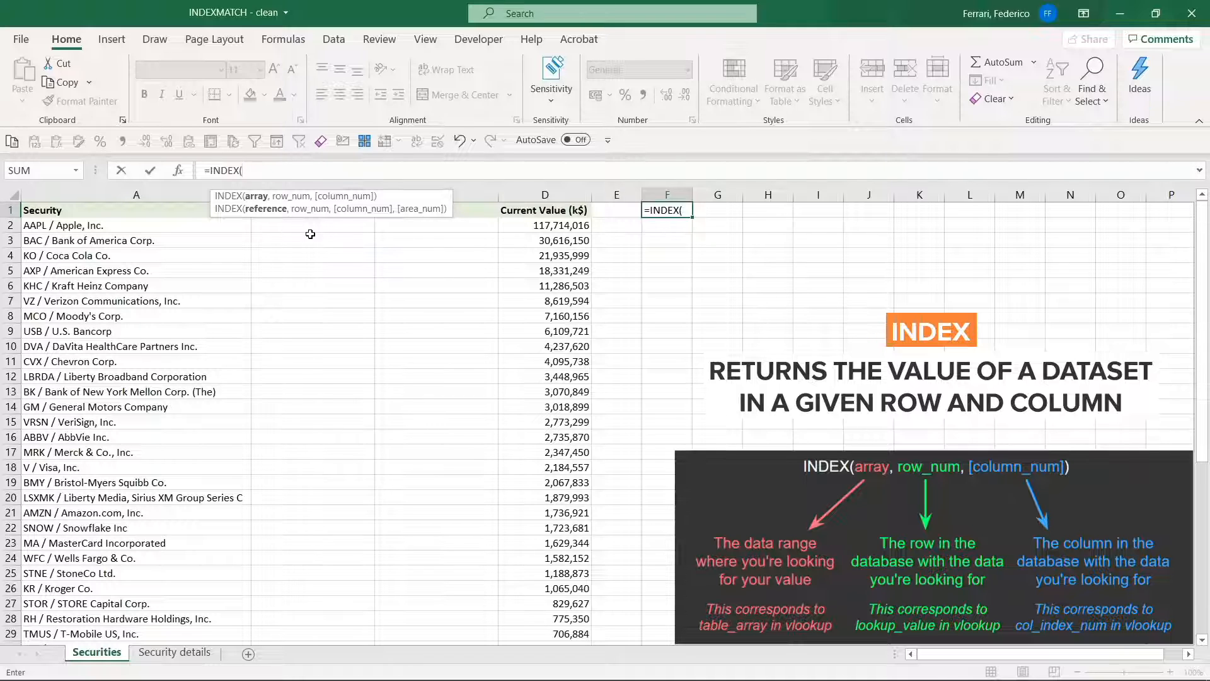
{"action": "left_click_drag", "start_coordinate": [195, 213], "coordinate": [534, 315]}
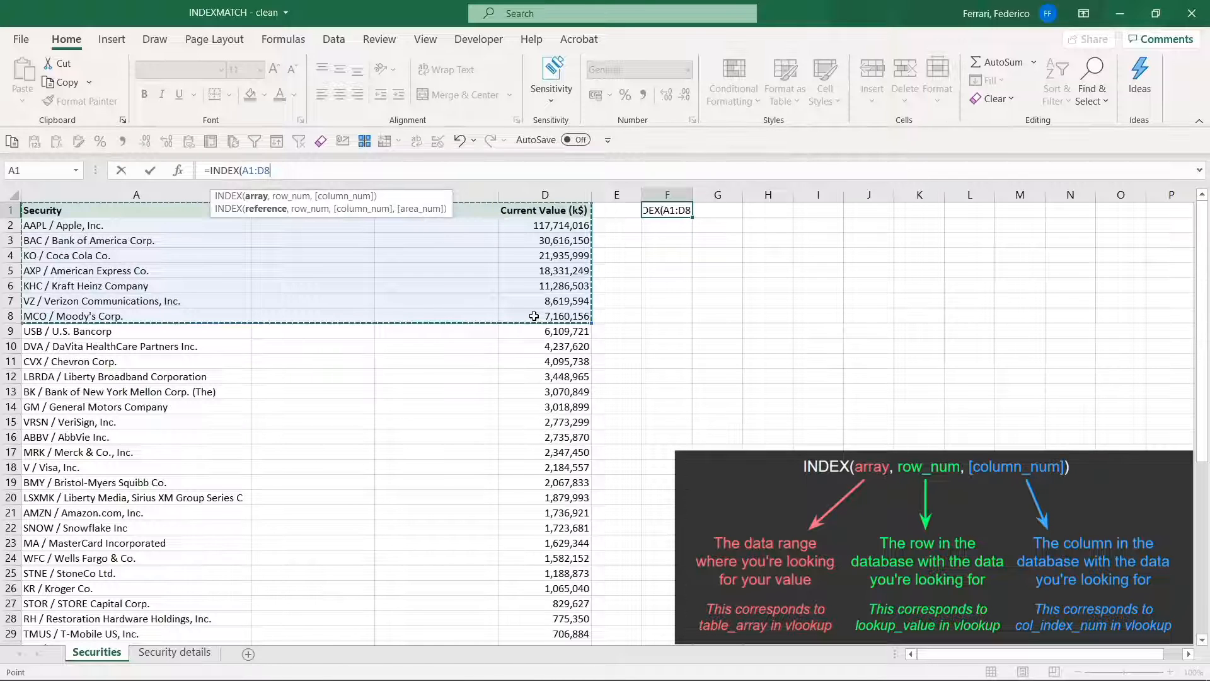
{"action": "type", "text": ","}
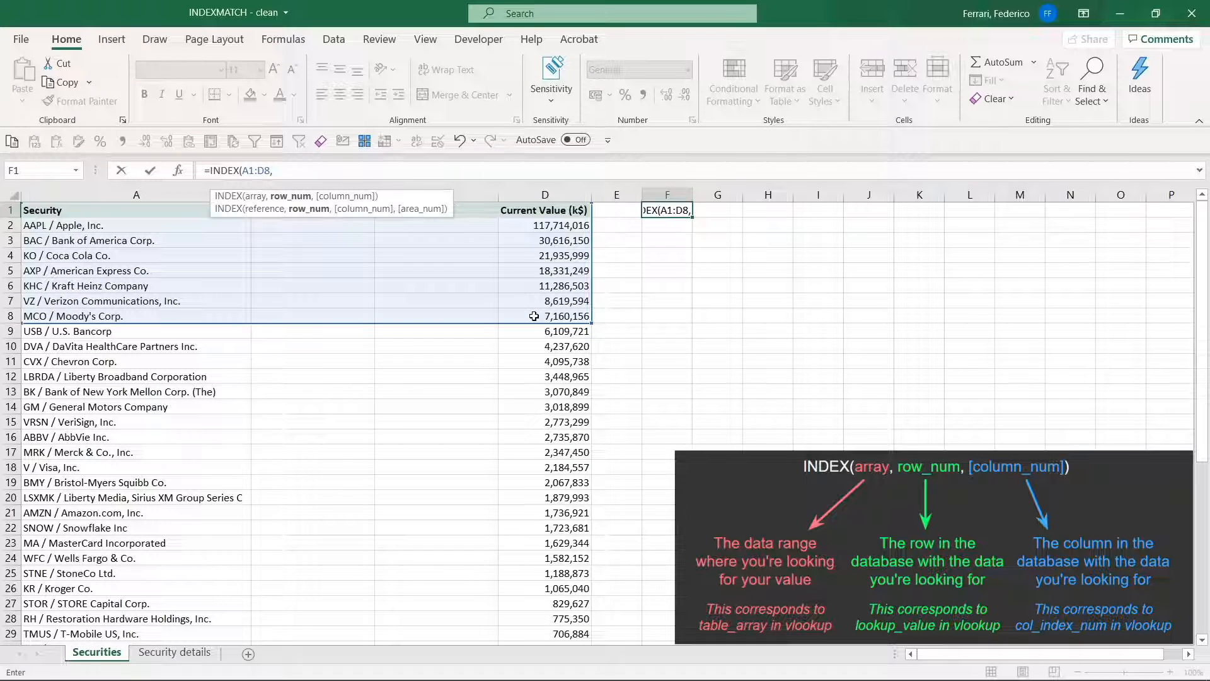
Complete the INDEX formula in F1 with row number 1 and column number 1
{"action": "type", "text": "1,1"}
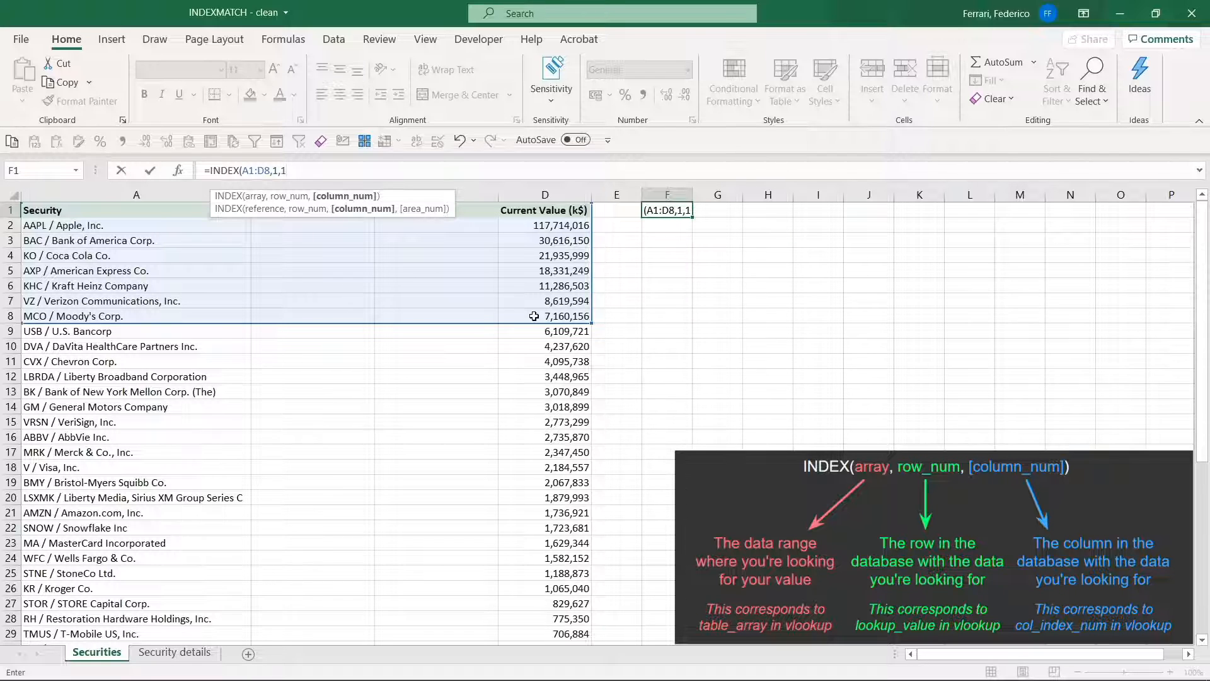
{"action": "type", "text": ")"}
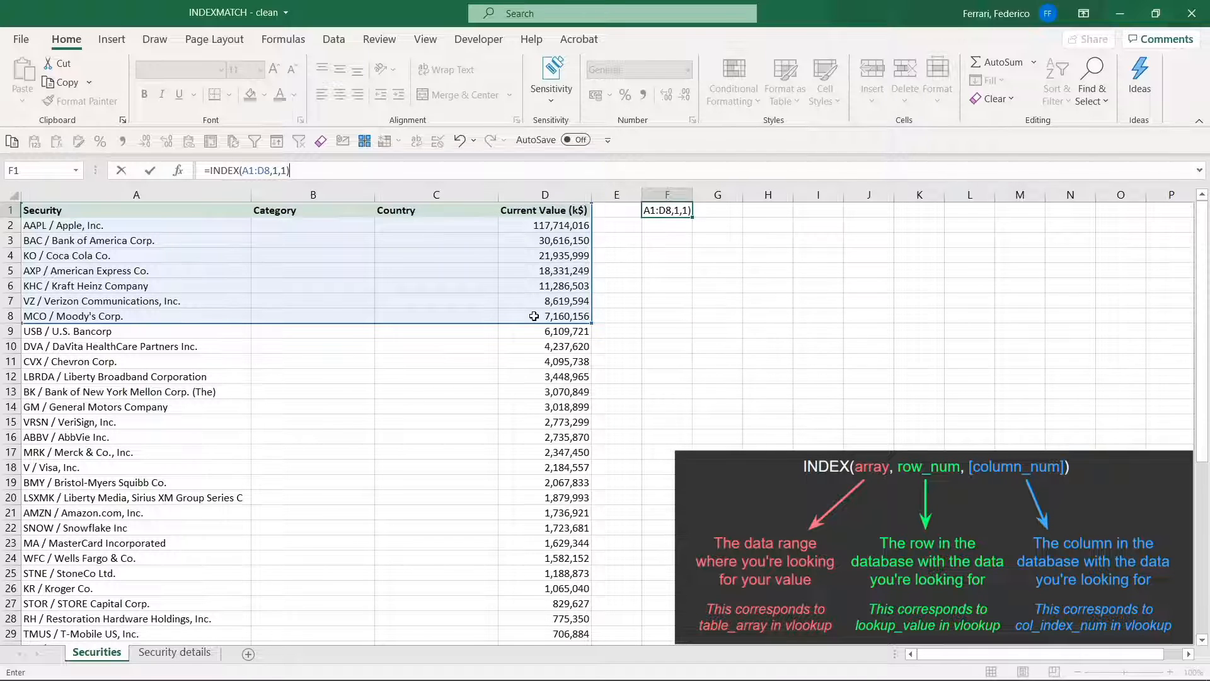
{"action": "key", "text": "Return"}
{"action": "key", "text": "Up"}
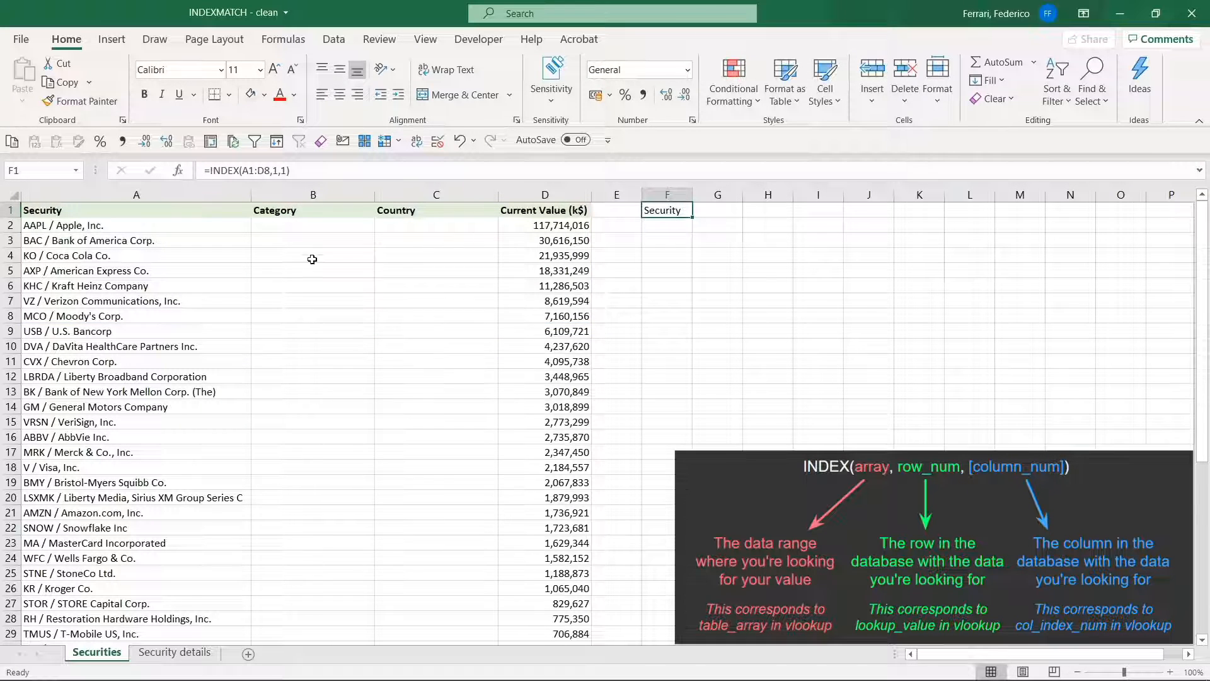
Change the column number in F1's INDEX formula to 4
{"action": "key", "text": "F2"}
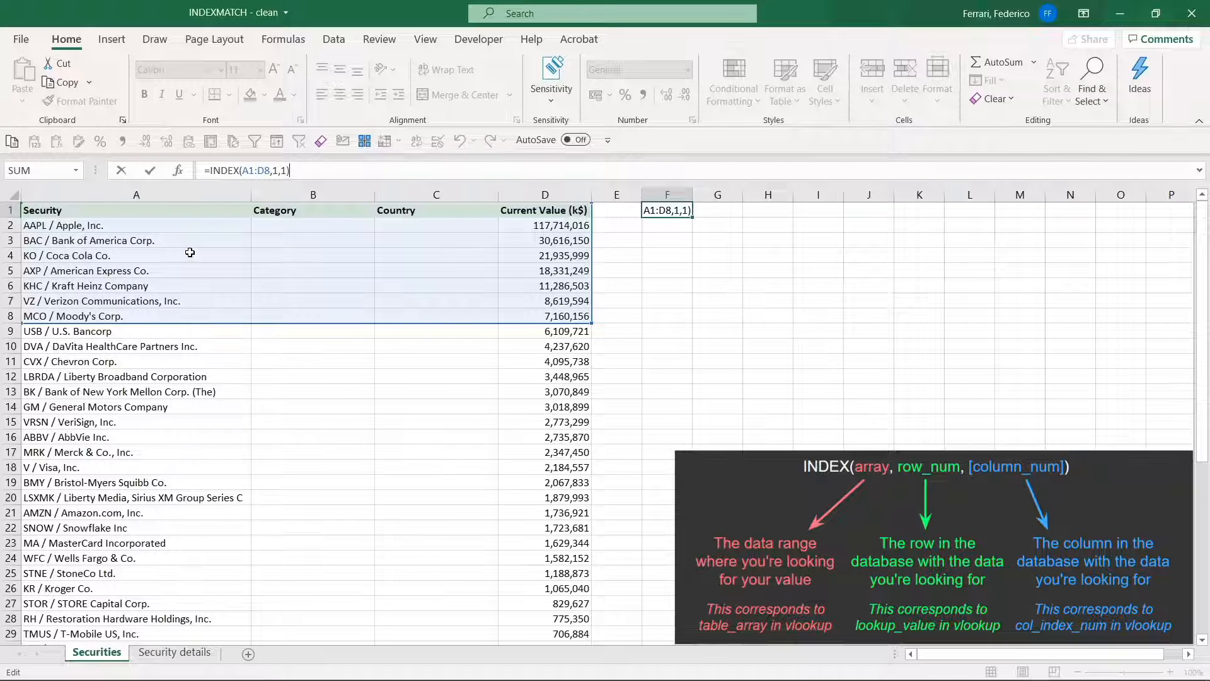
{"action": "key", "text": "Left"}
{"action": "key", "text": "BackSpace"}
{"action": "type", "text": "4"}
{"action": "key", "text": "Return"}
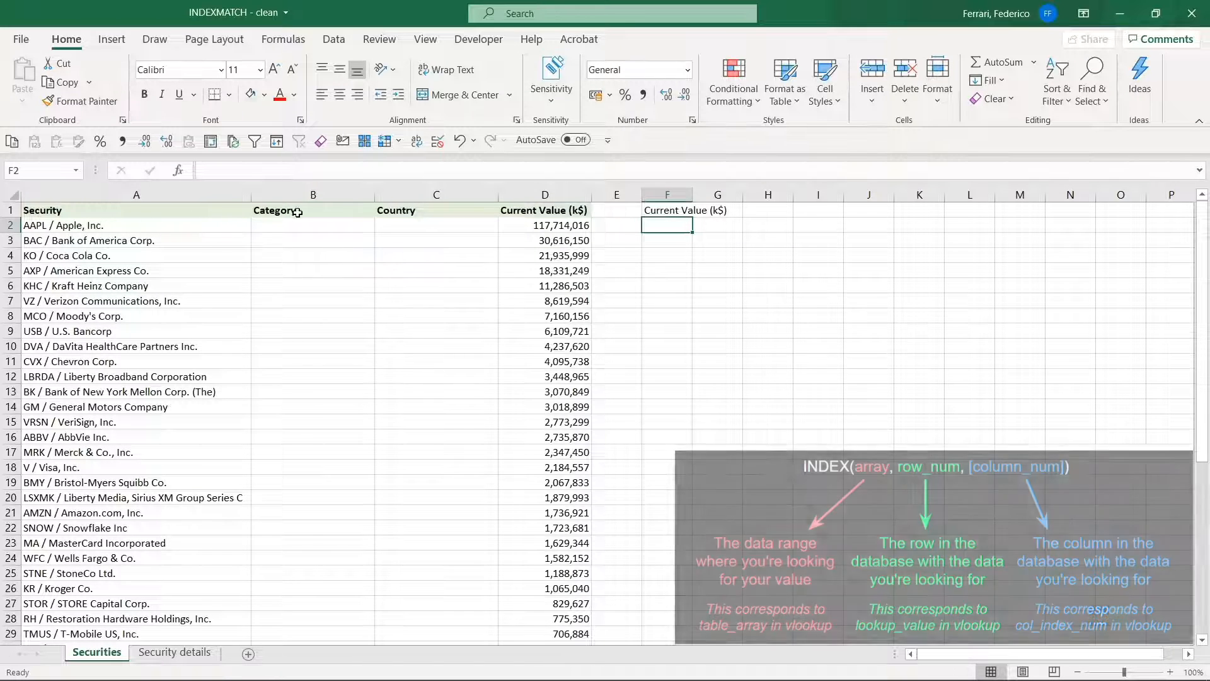
Start a MATCH formula in cell F3, with the Country header in C1 as the lookup value
{"action": "left_click", "coordinate": [560, 212]}
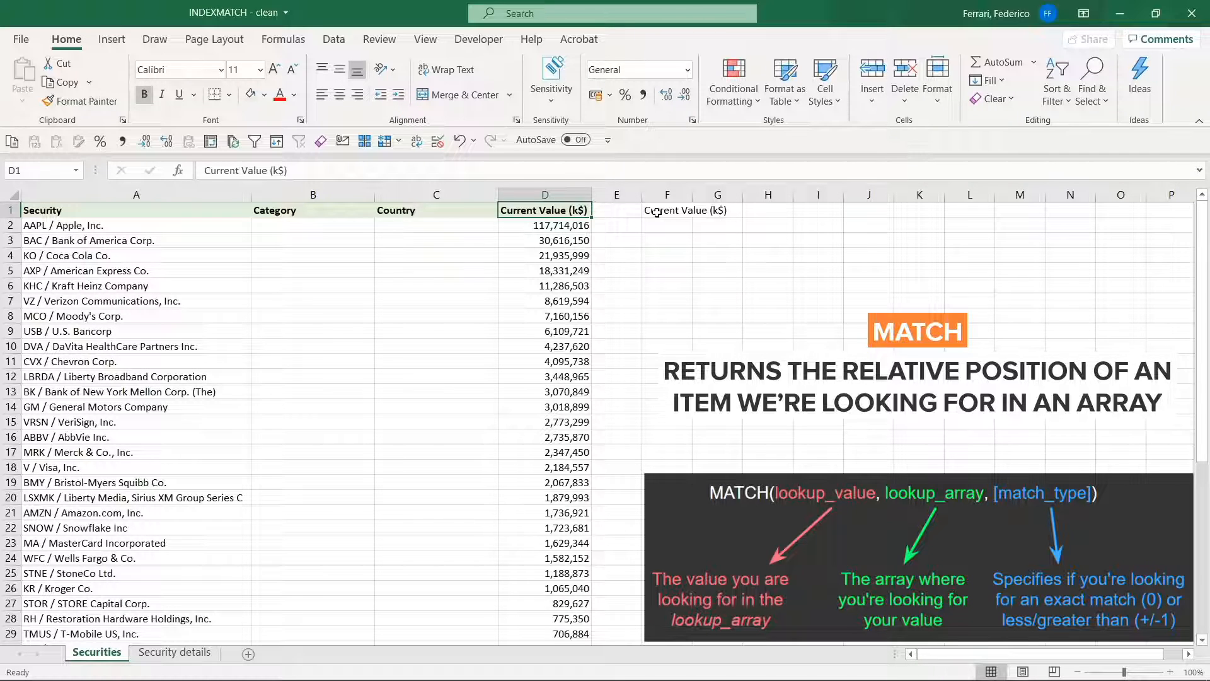
{"action": "key", "text": "Down"}
{"action": "key", "text": "Down"}
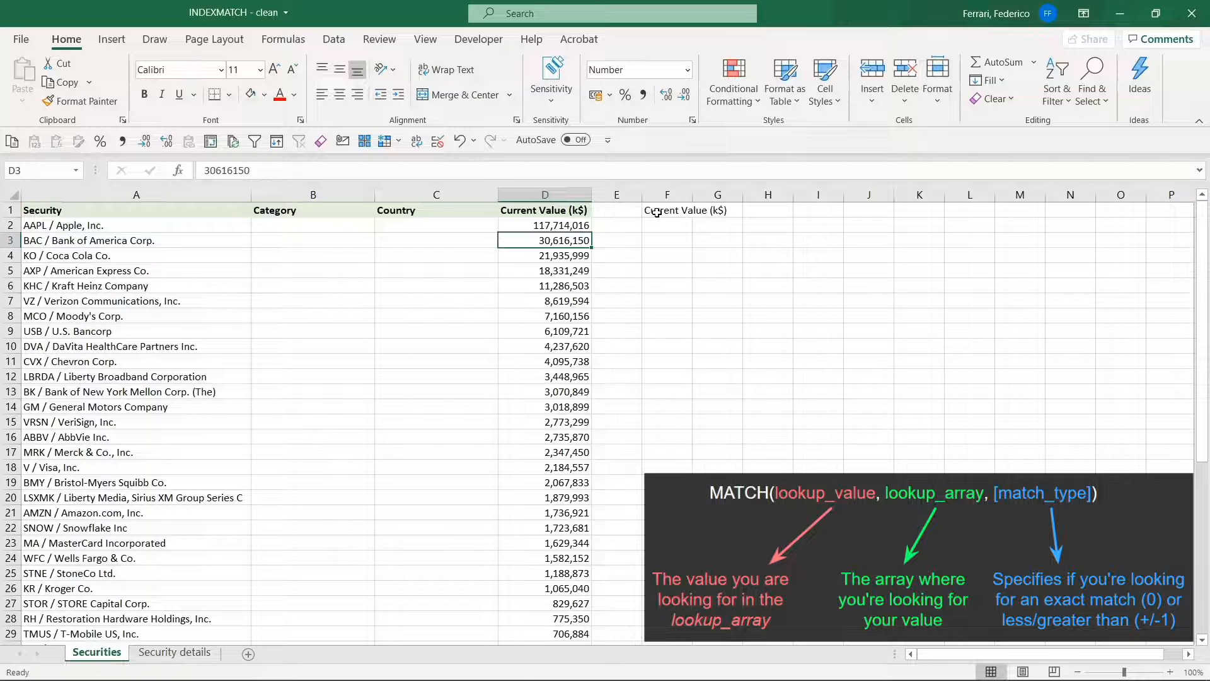
{"action": "key", "text": "Right"}
{"action": "key", "text": "Right"}
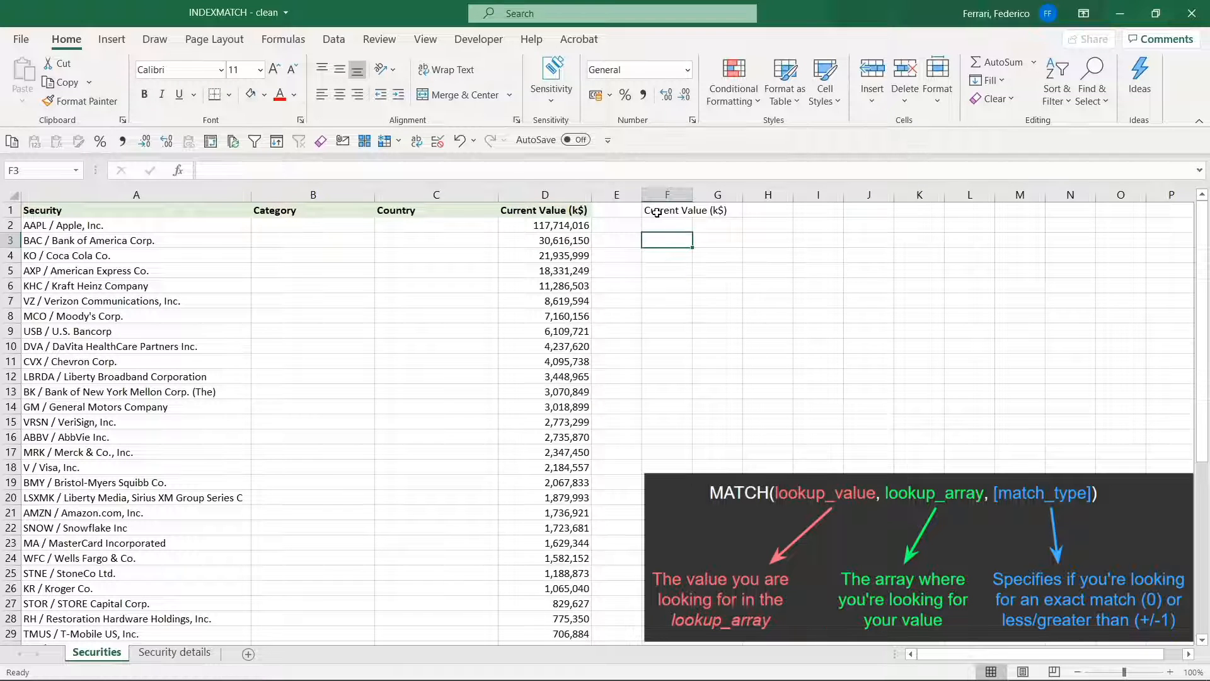
{"action": "type", "text": "="}
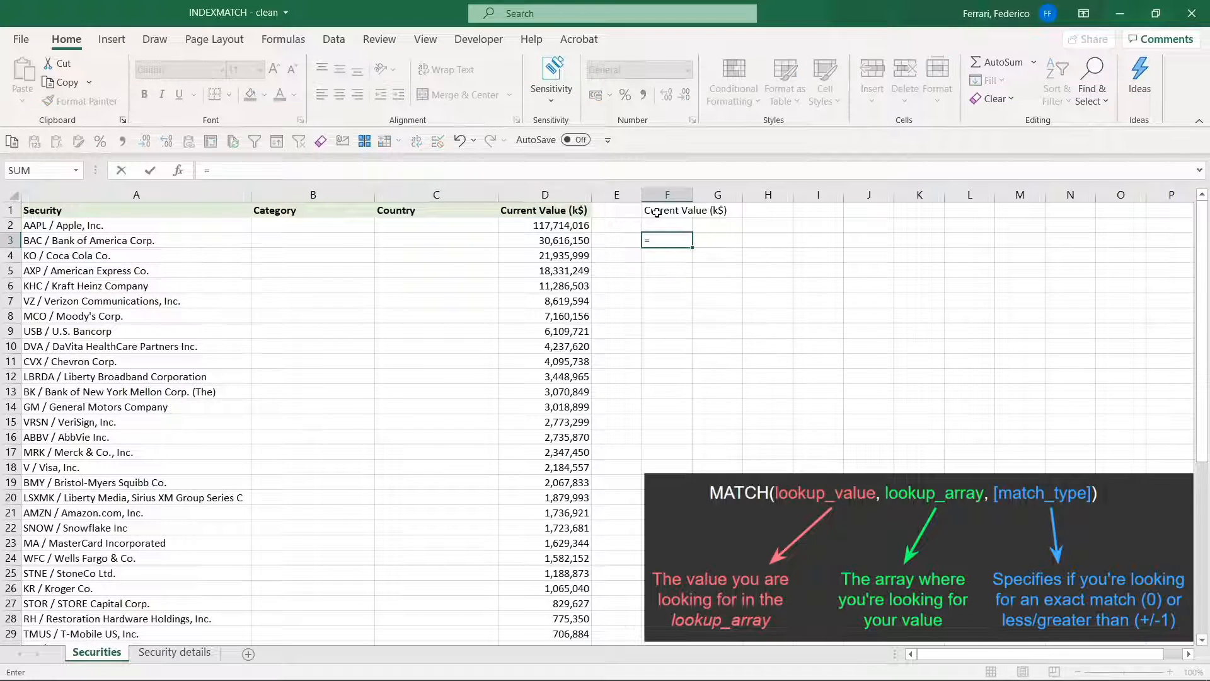
{"action": "type", "text": "mat"}
{"action": "key", "text": "Tab"}
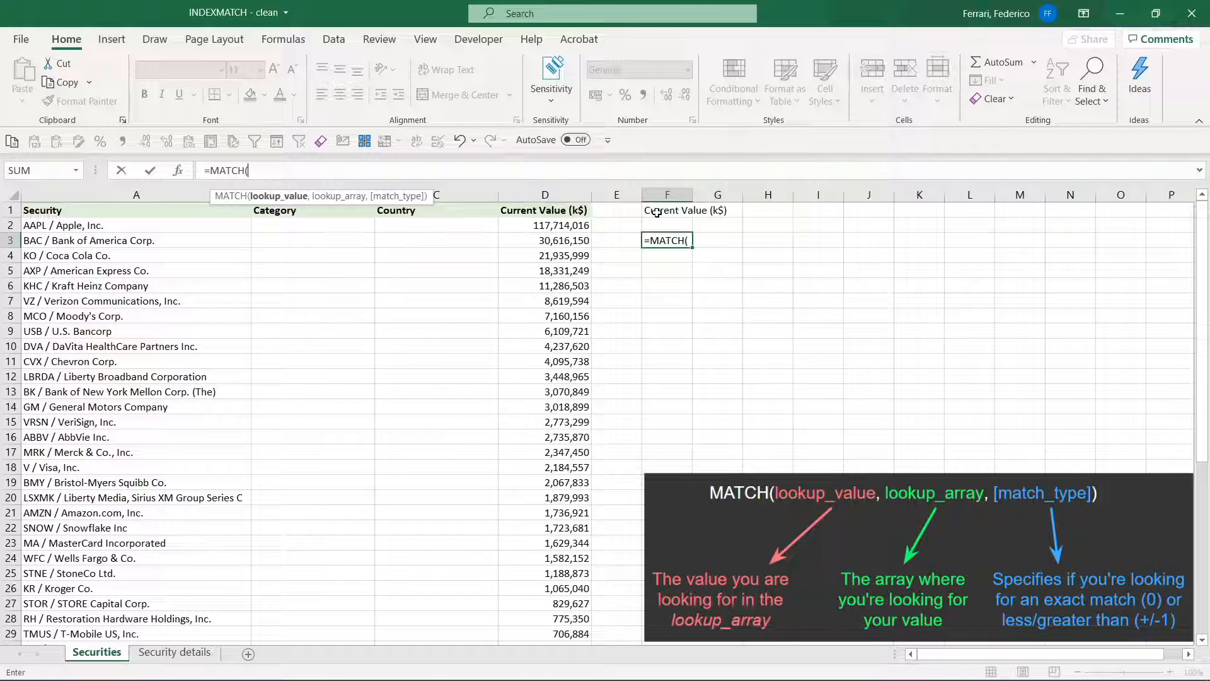
{"action": "left_click", "coordinate": [457, 210]}
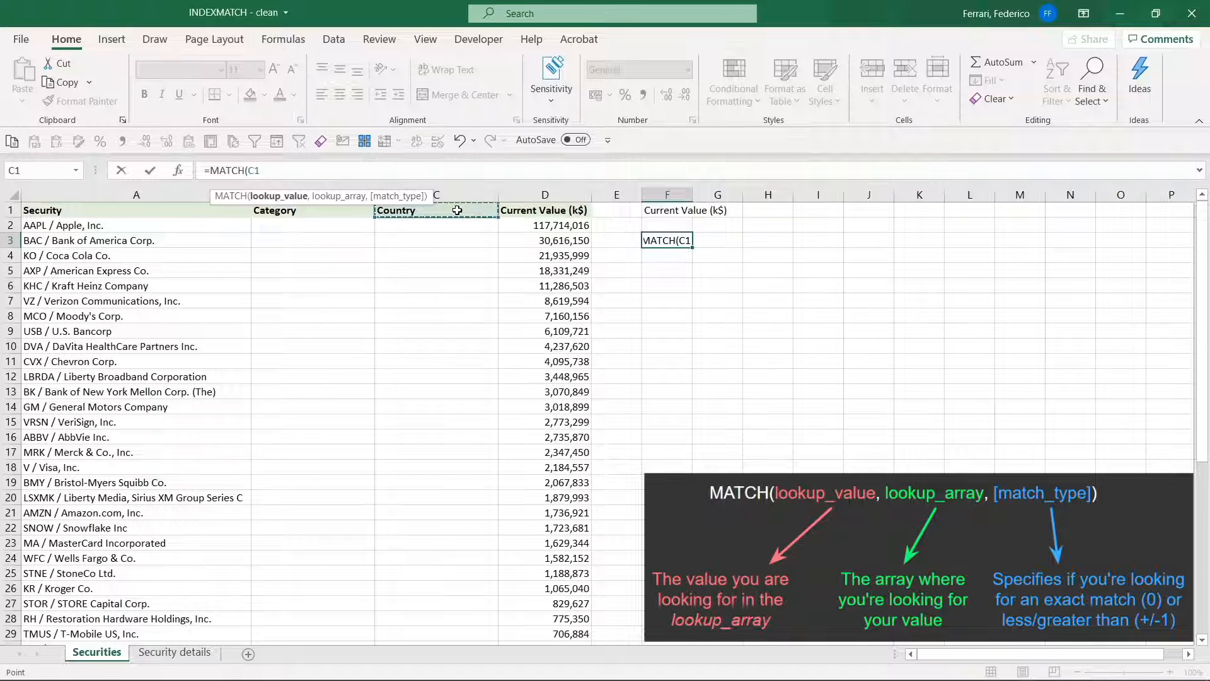
{"action": "type", "text": ","}
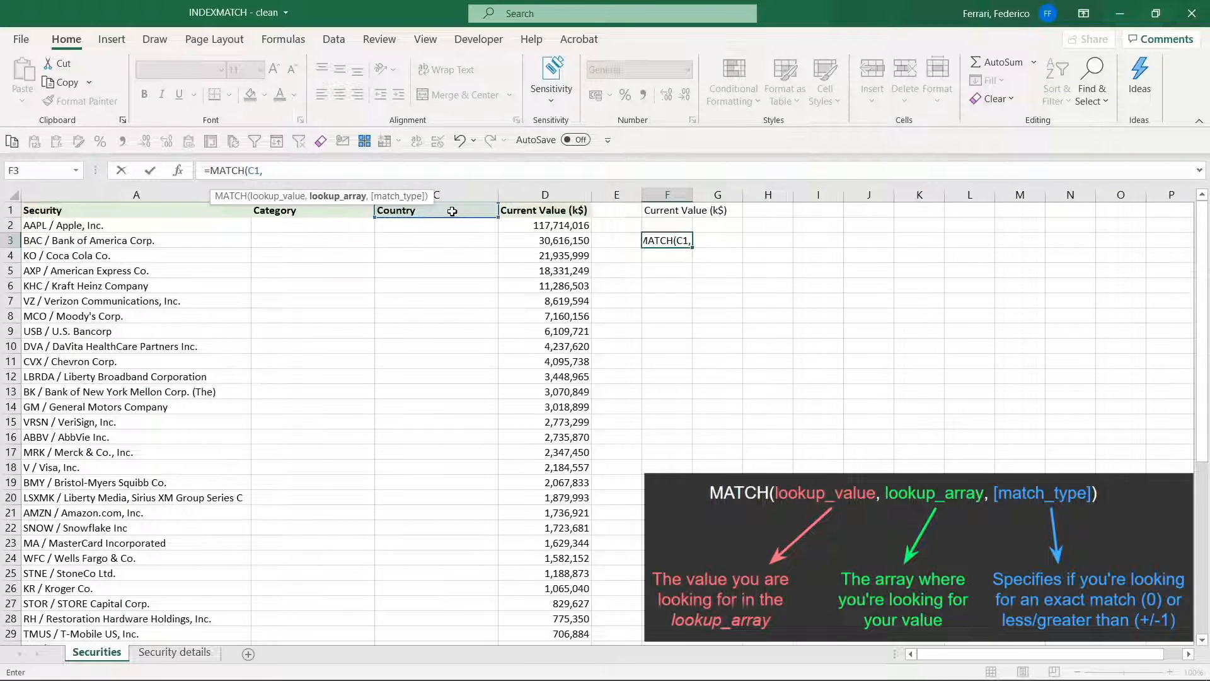
Complete the MATCH formula in F3 with lookup array A1:D1 and match type 0, and review its references
{"action": "left_click", "coordinate": [179, 210]}
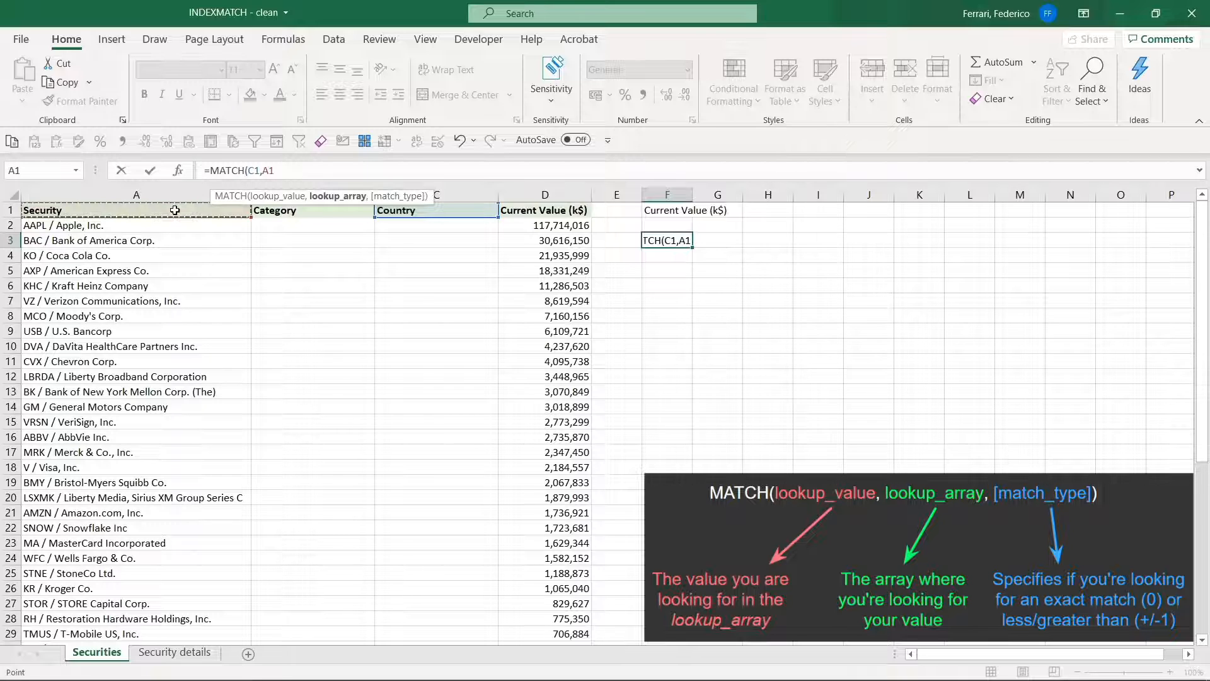
{"action": "left_click_drag", "start_coordinate": [219, 208], "coordinate": [506, 210]}
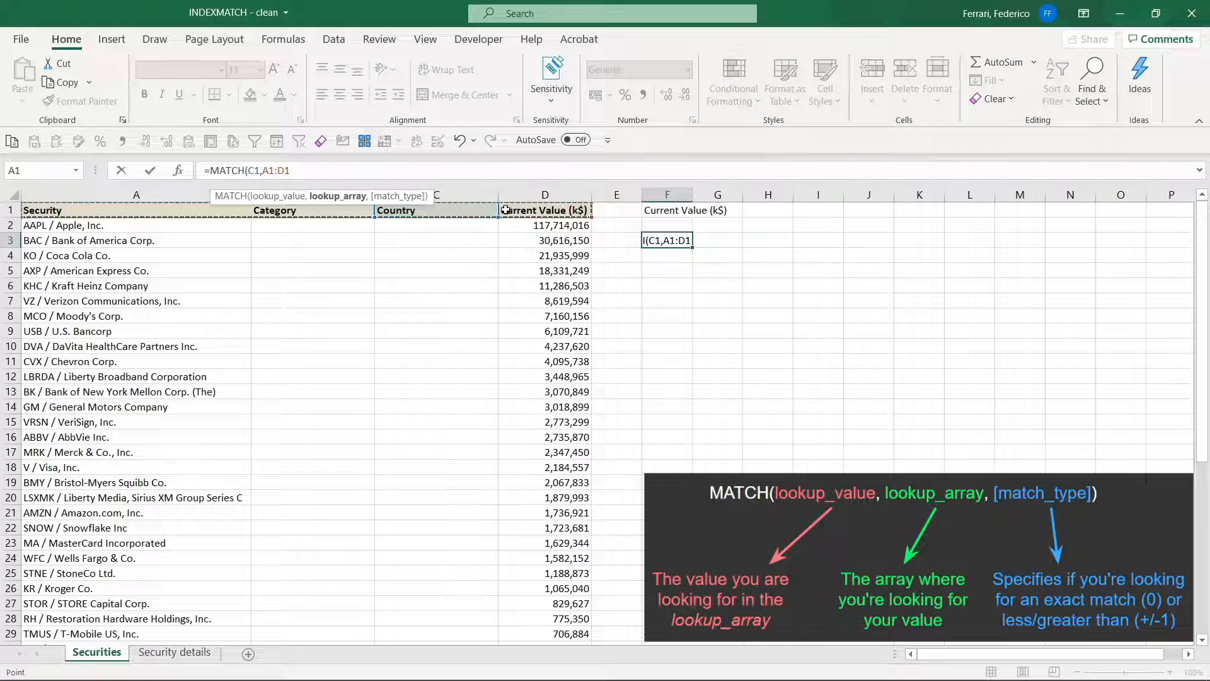
{"action": "type", "text": ","}
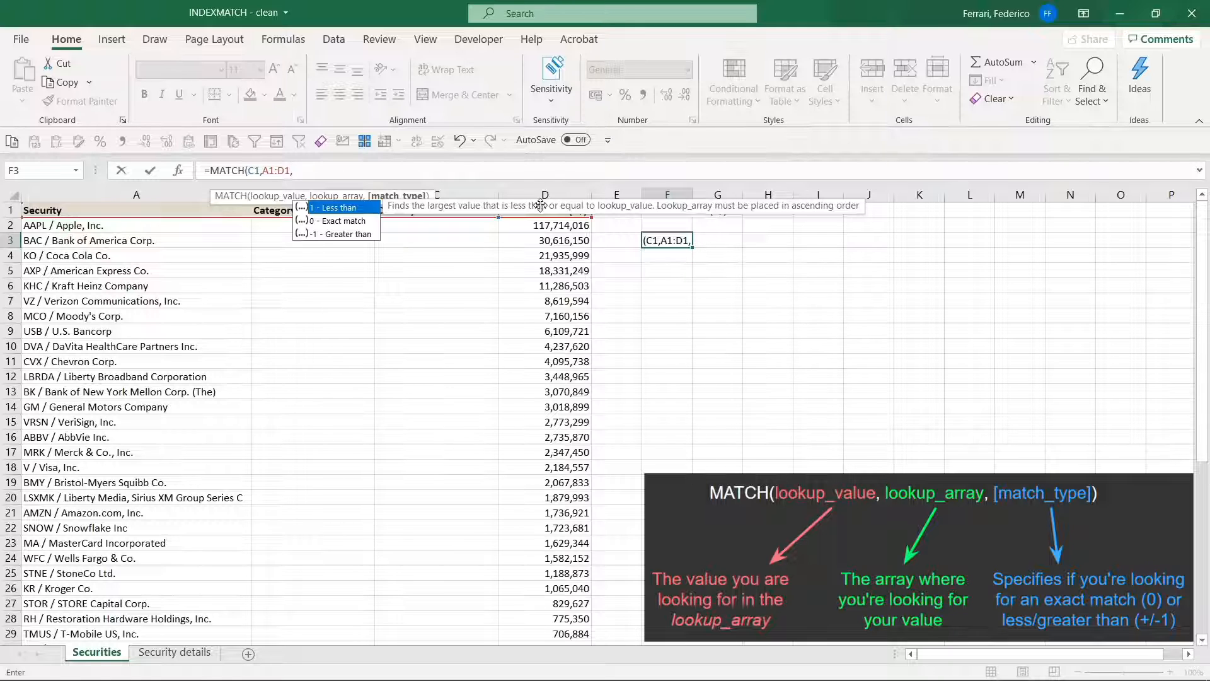
{"action": "type", "text": "0)"}
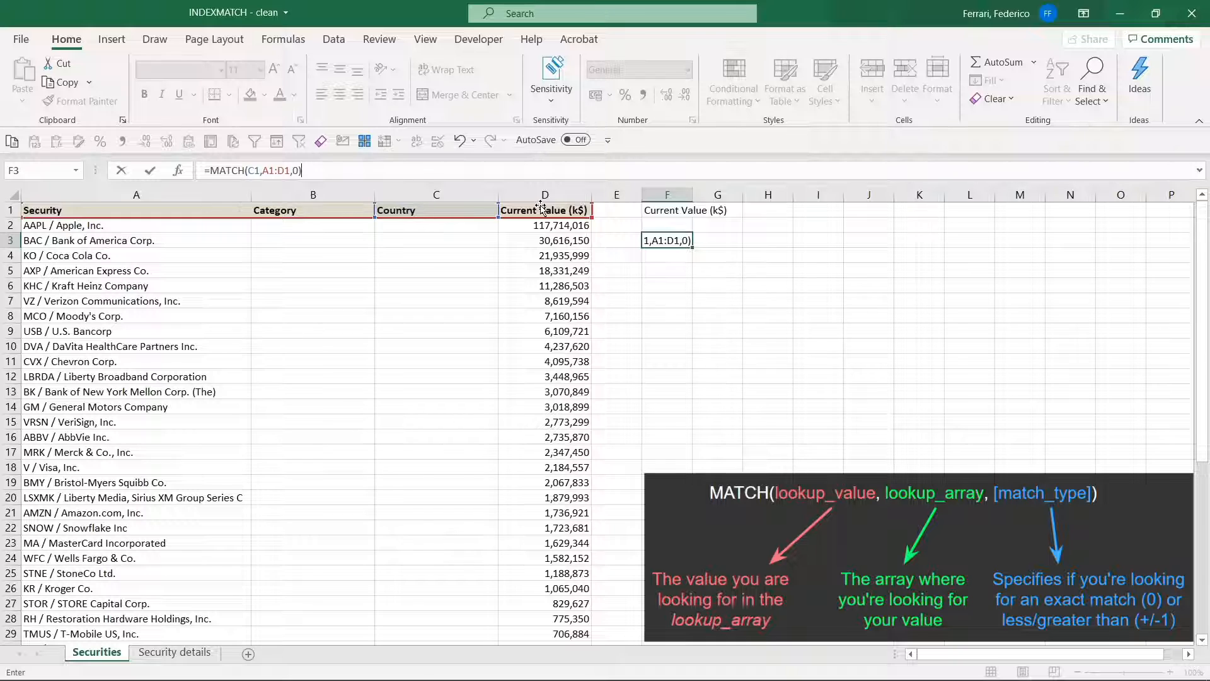
{"action": "key", "text": "Return"}
{"action": "key", "text": "Up"}
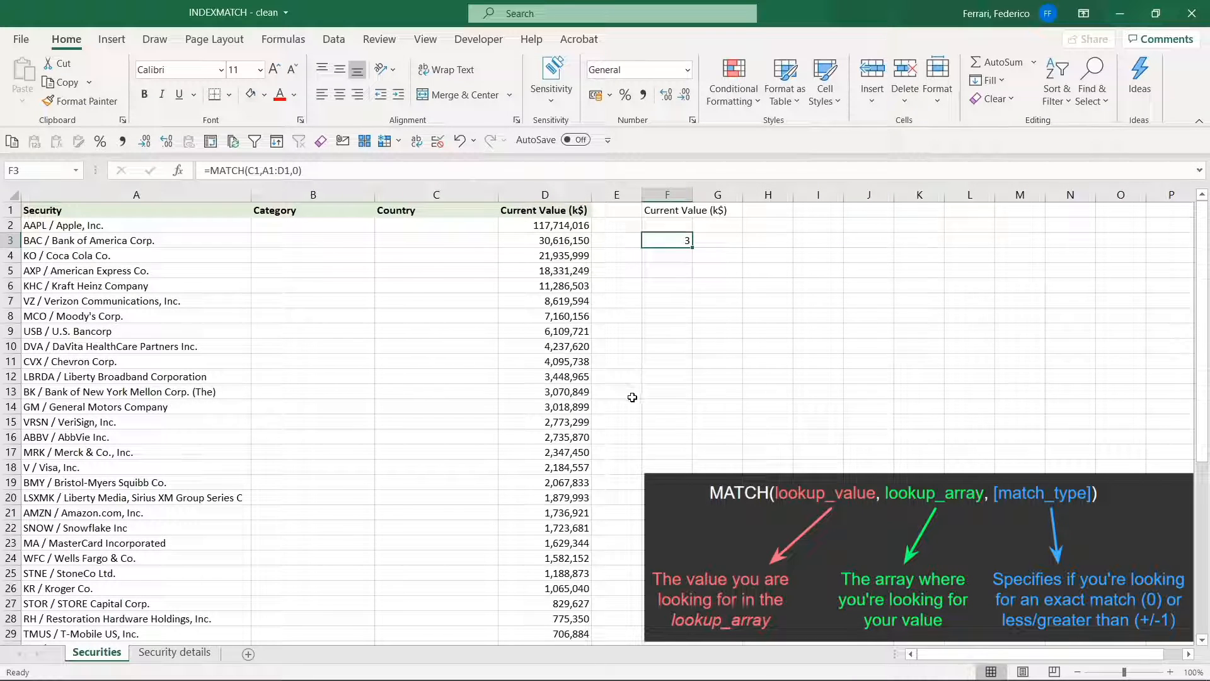
{"action": "key", "text": "F2"}
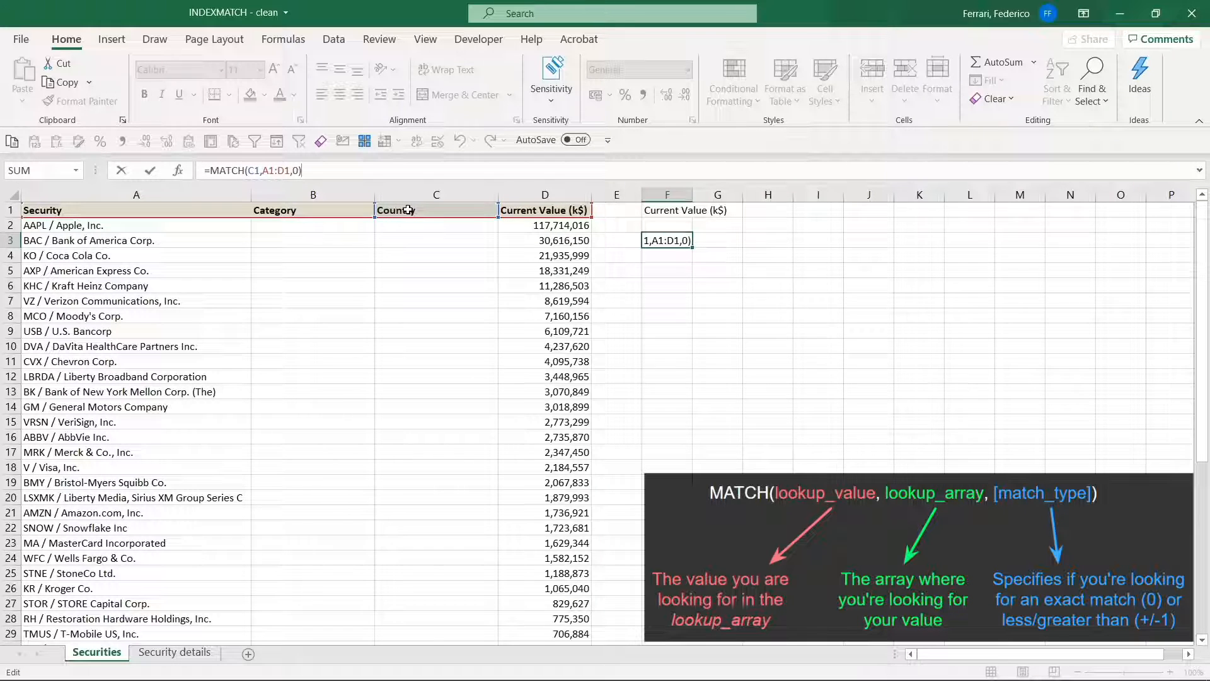
{"action": "key", "text": "Return"}
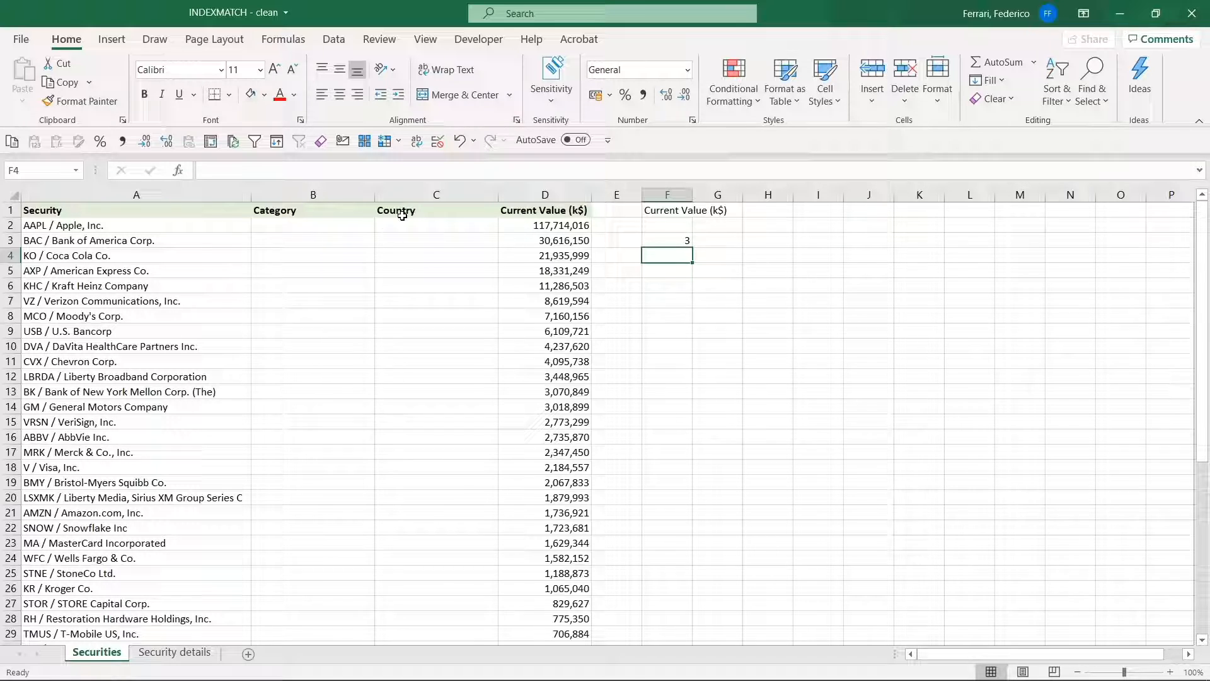
Start an INDEX formula in B2 of the Securities sheet, using the absolute range $A$1:$C$53 on Security details as its array
{"action": "left_click", "coordinate": [329, 225]}
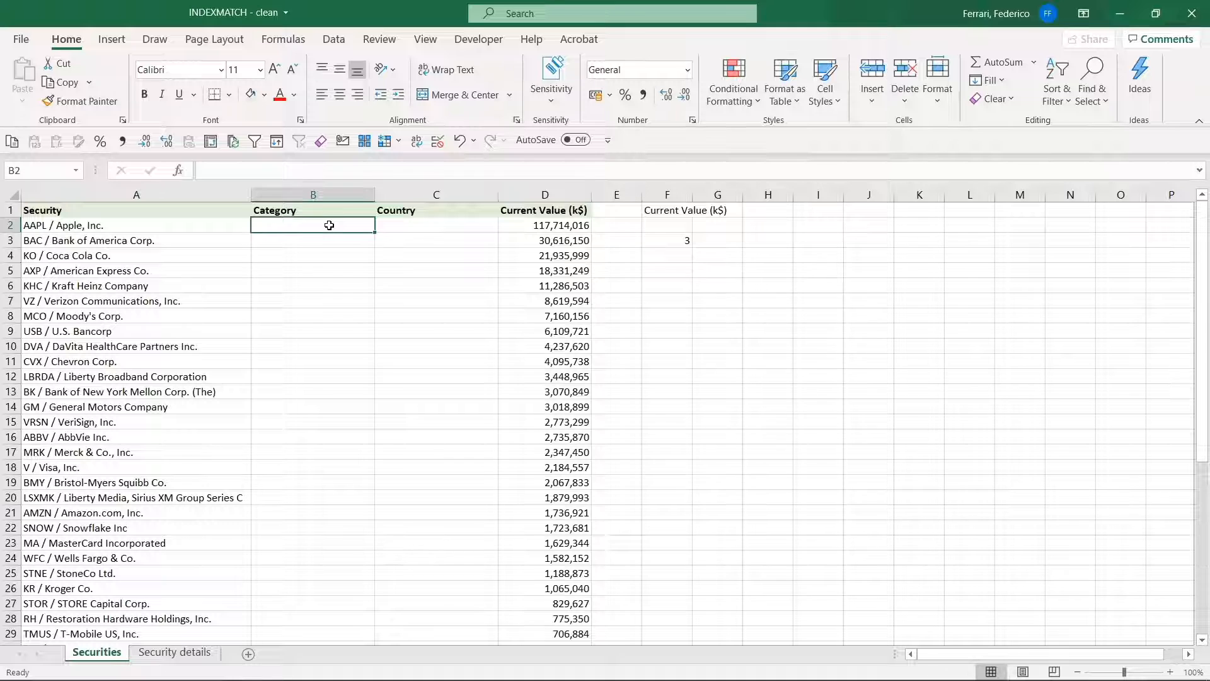
{"action": "type", "text": "="}
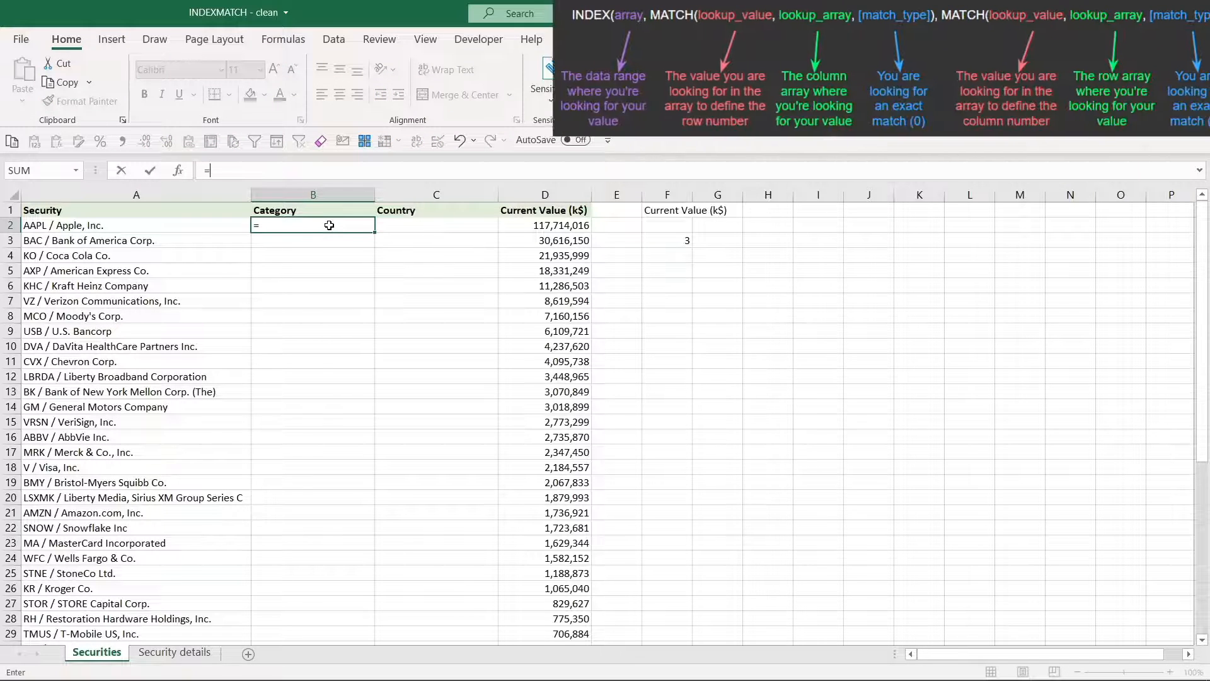
{"action": "type", "text": "ind"}
{"action": "key", "text": "Tab"}
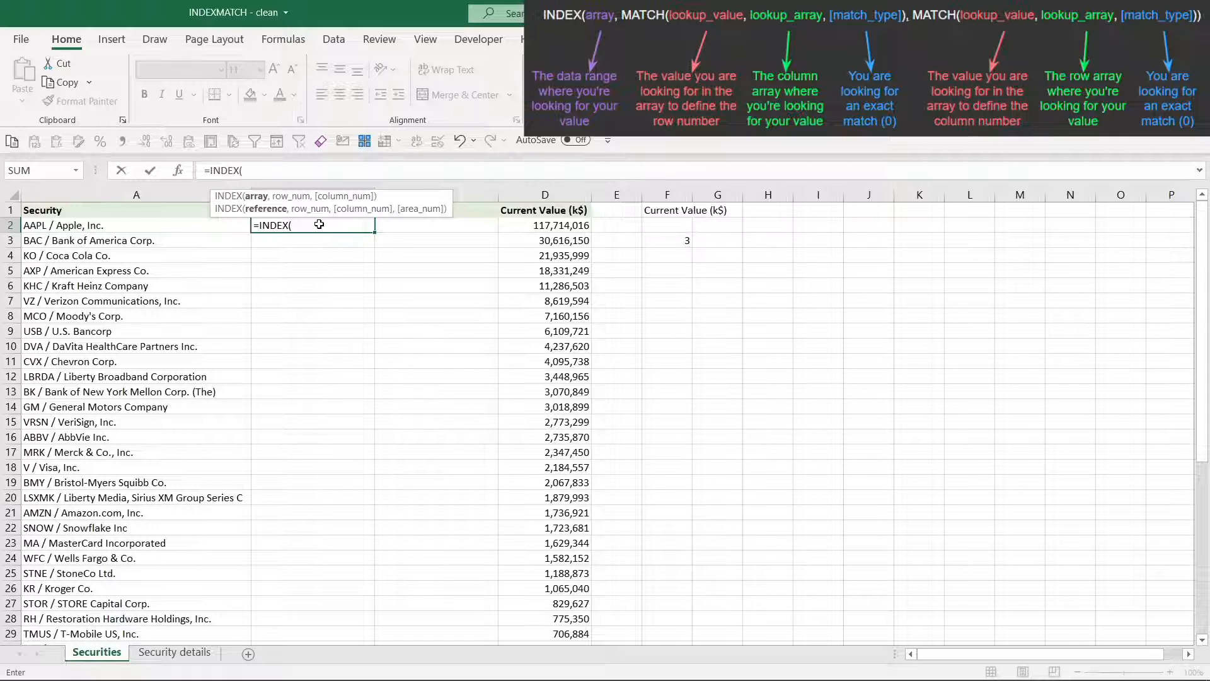
{"action": "key", "text": "ctrl+Page_Down"}
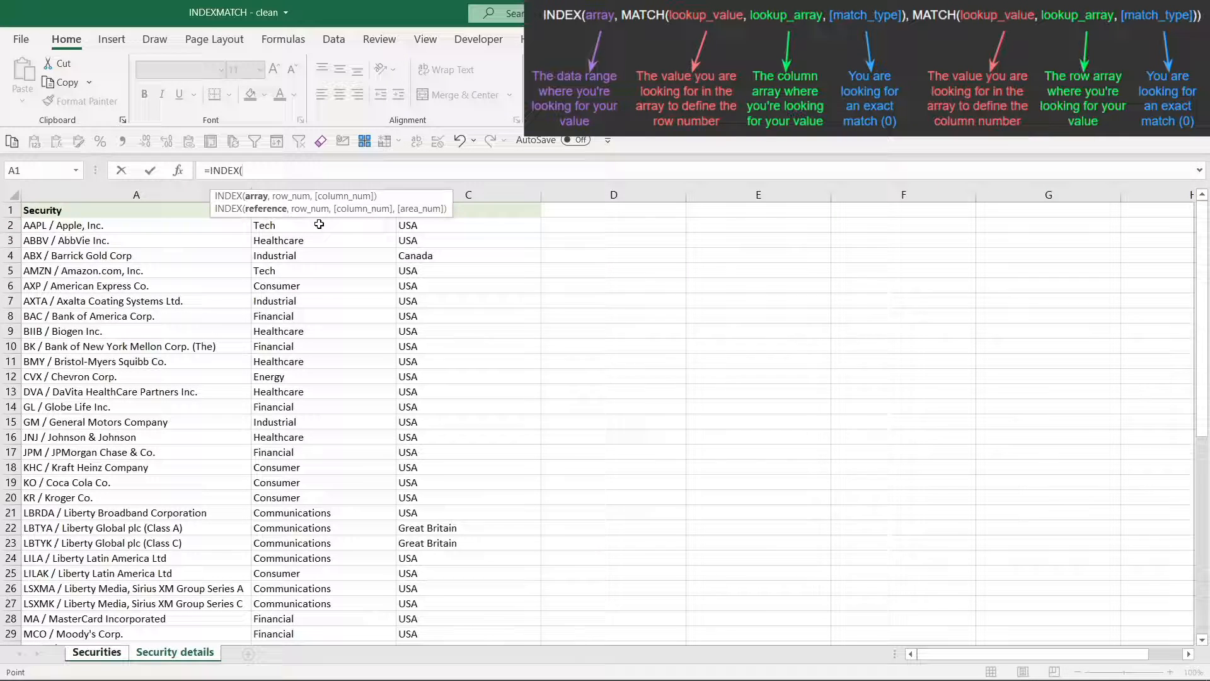
{"action": "left_click", "coordinate": [171, 211]}
{"action": "key", "text": "shift+Right"}
{"action": "key", "text": "shift+Right"}
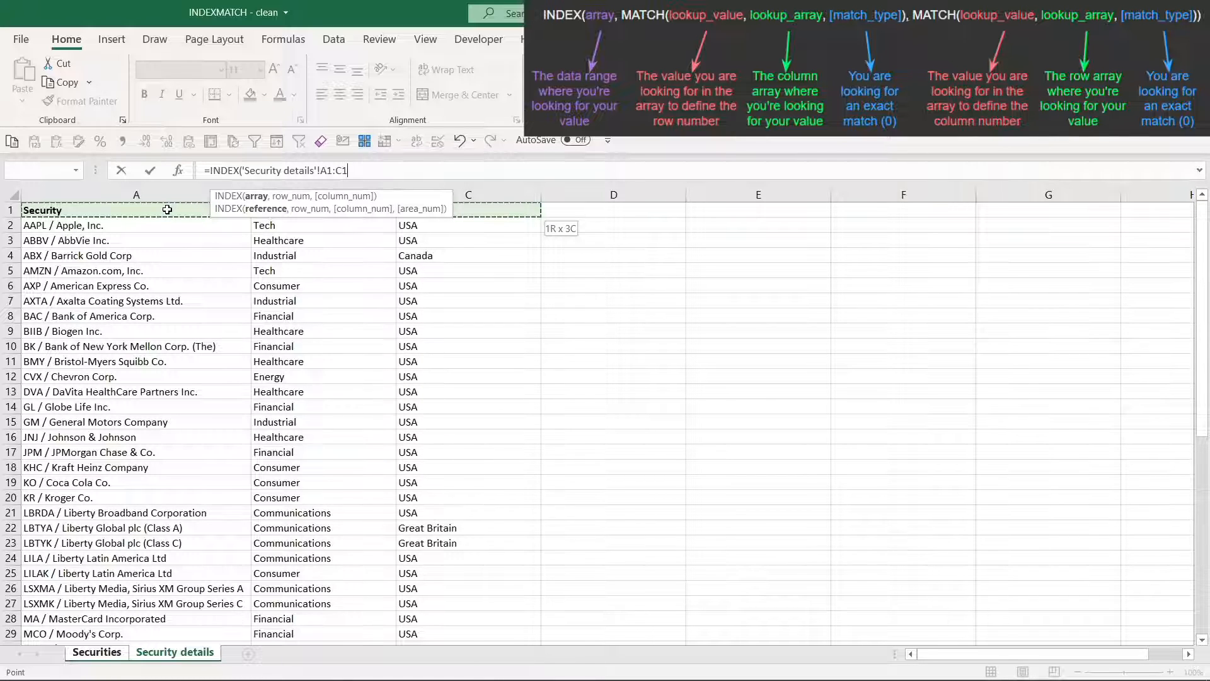
{"action": "key", "text": "ctrl+shift+Down"}
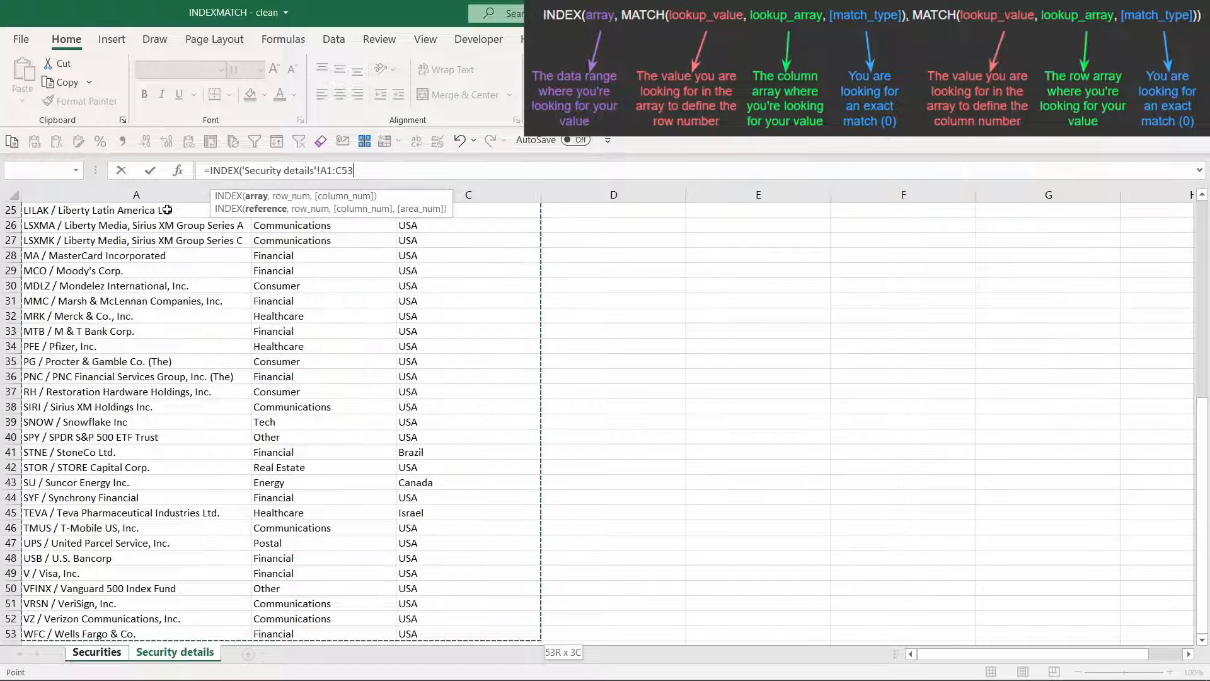
{"action": "key", "text": "F4"}
{"action": "type", "text": ","}
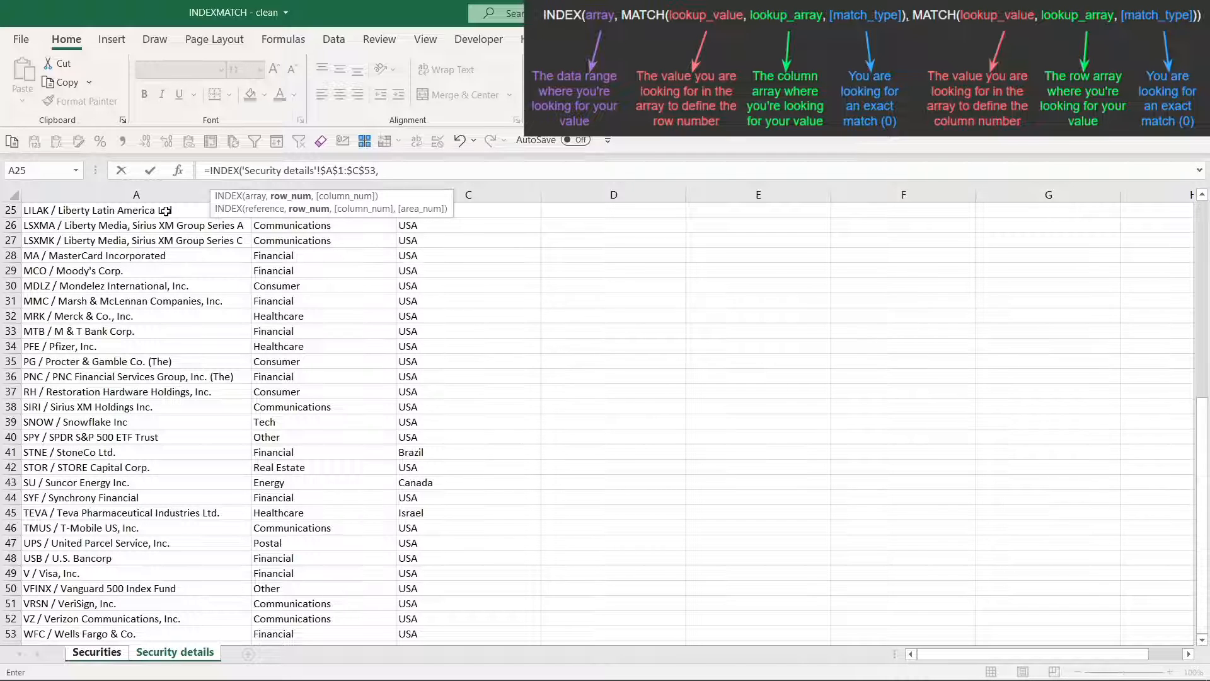
Nest a MATCH function as the row number of B2's INDEX formula, with A2 on the Securities sheet as its lookup value
{"action": "type", "text": "ma"}
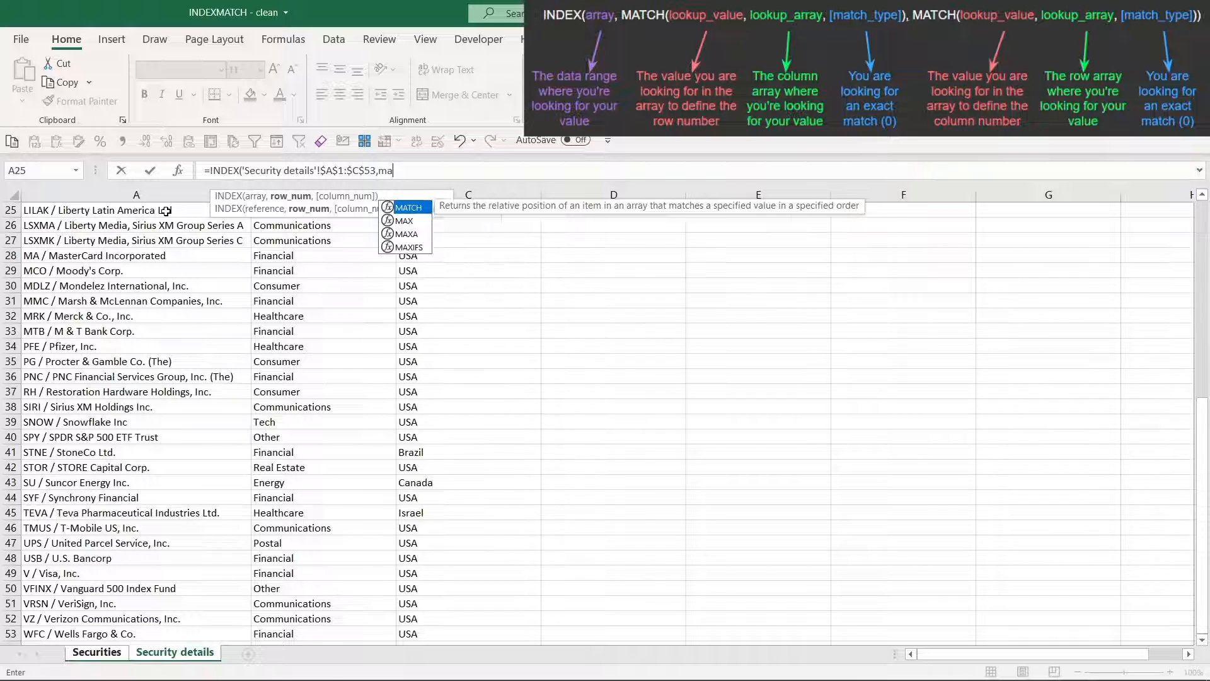
{"action": "type", "text": "tc"}
{"action": "key", "text": "Tab"}
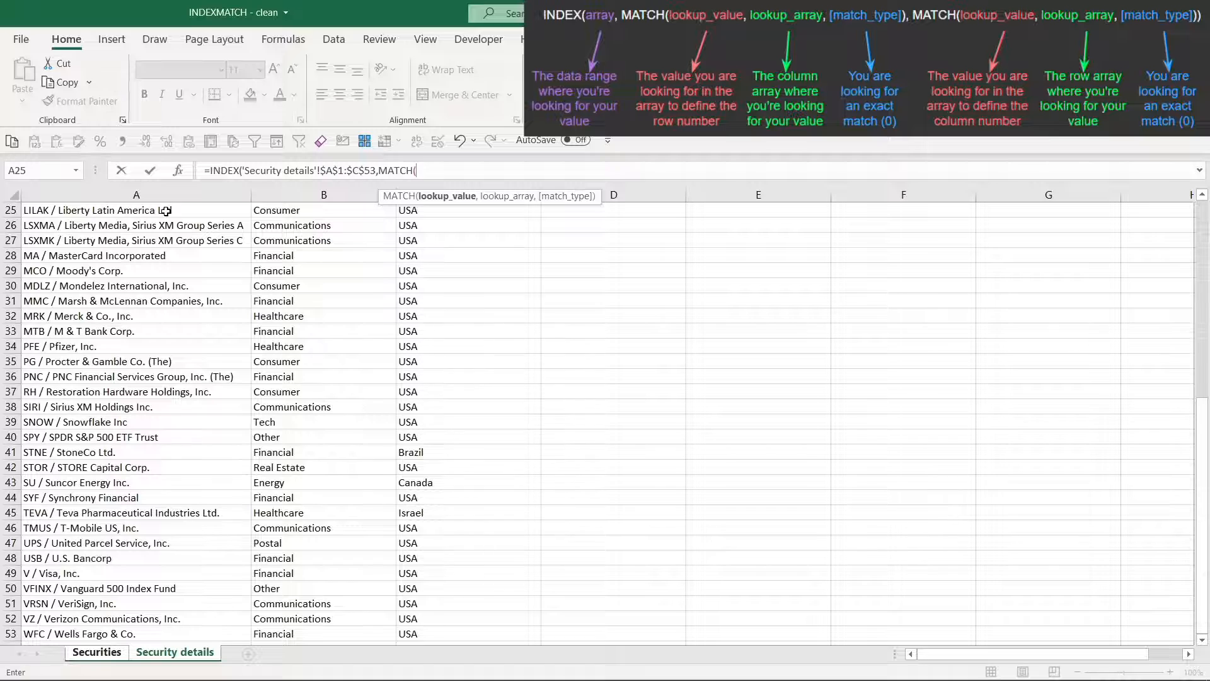
{"action": "key", "text": "ctrl+Page_Up"}
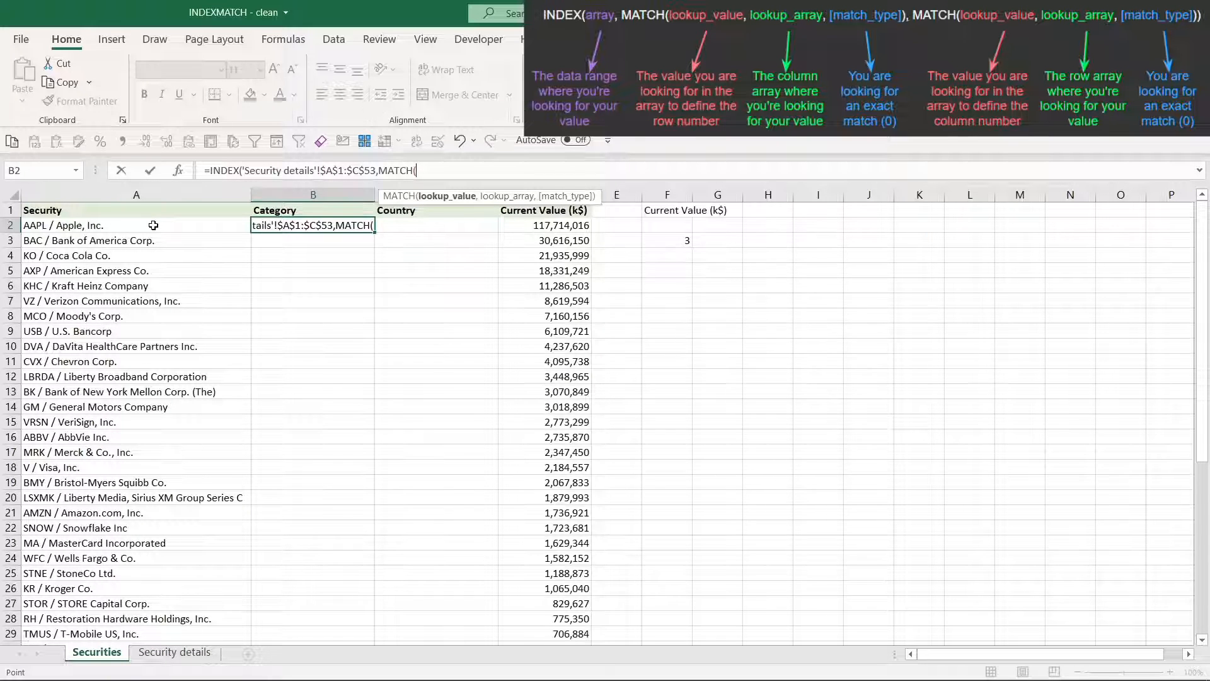
{"action": "left_click", "coordinate": [154, 225]}
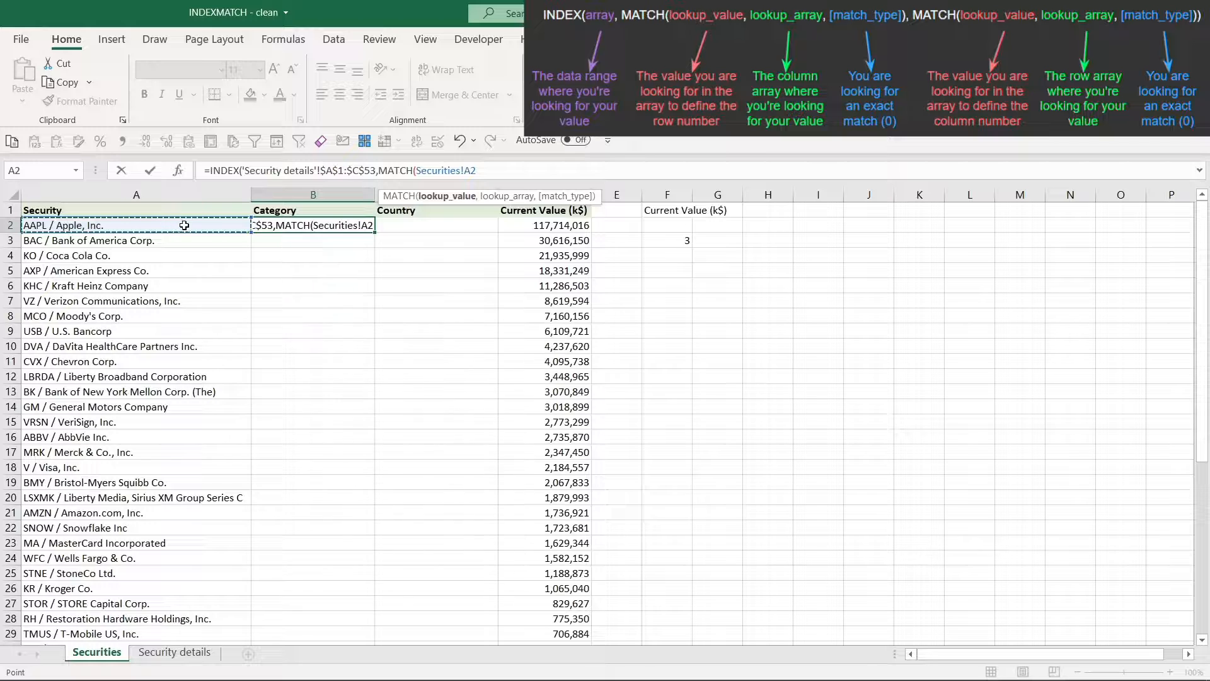
{"action": "type", "text": ","}
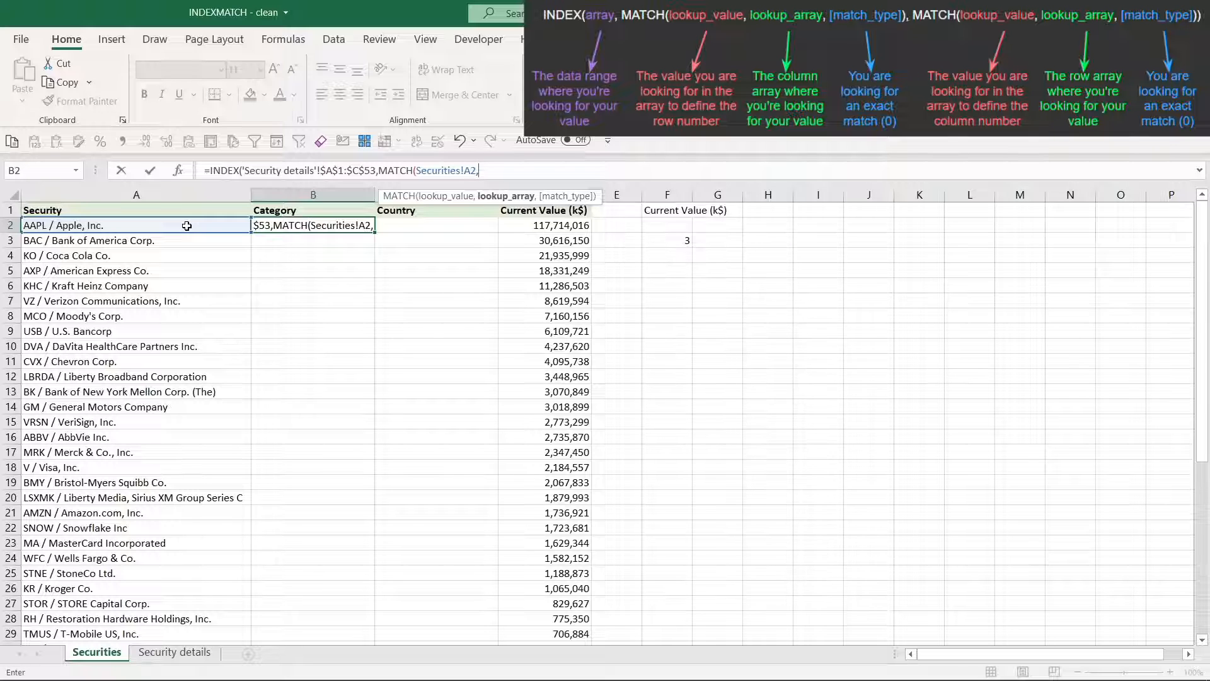
Complete the row MATCH in B2's formula with the absolute lookup array $A$1:$A$53 on Security details and match type 0
{"action": "key", "text": "ctrl+Page_Down"}
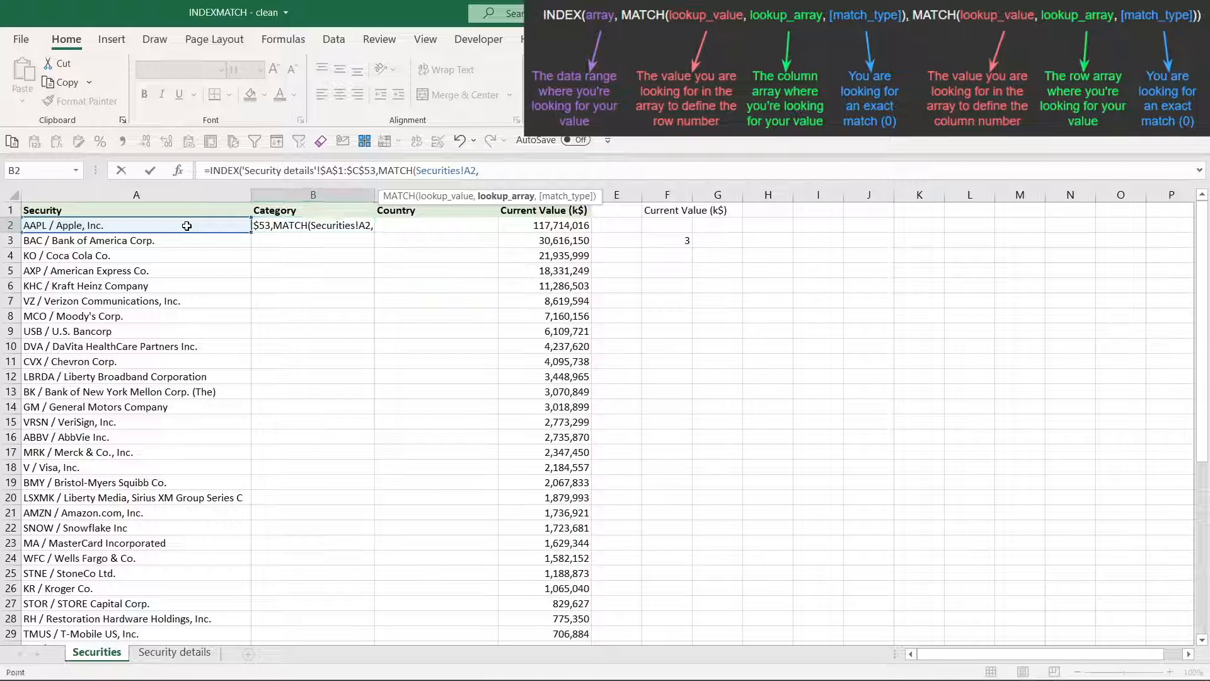
{"action": "scroll", "coordinate": [187, 225], "scroll_direction": "up", "scroll_amount": 7}
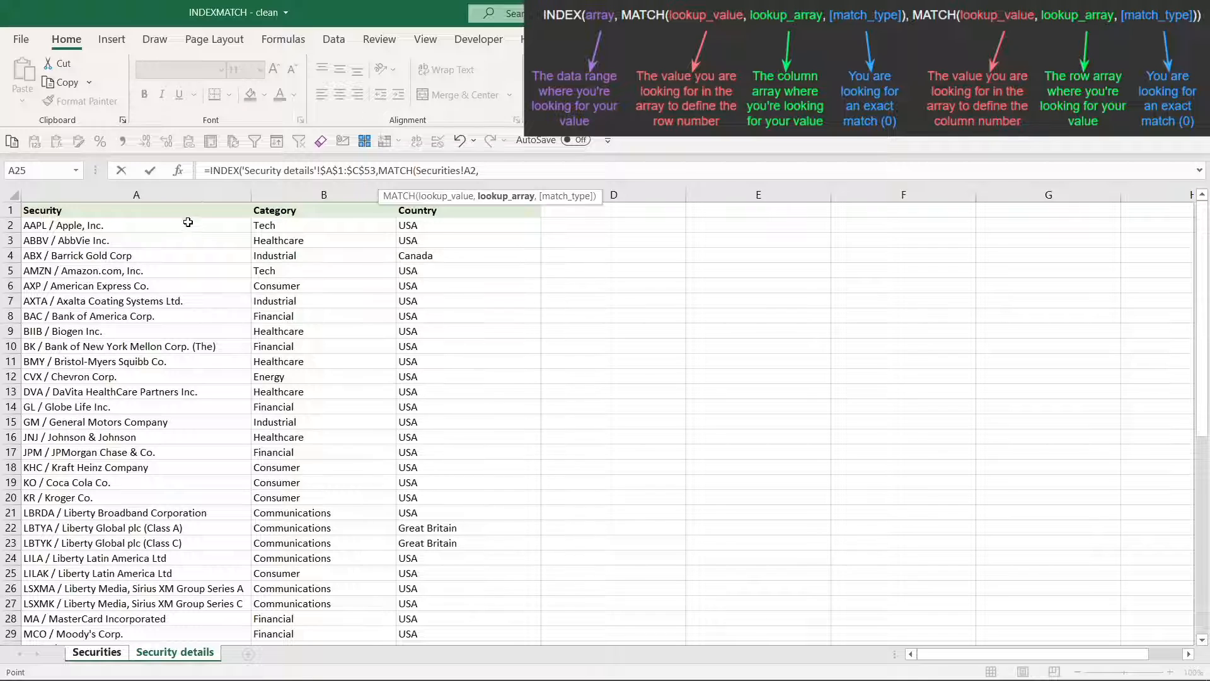
{"action": "left_click", "coordinate": [186, 213]}
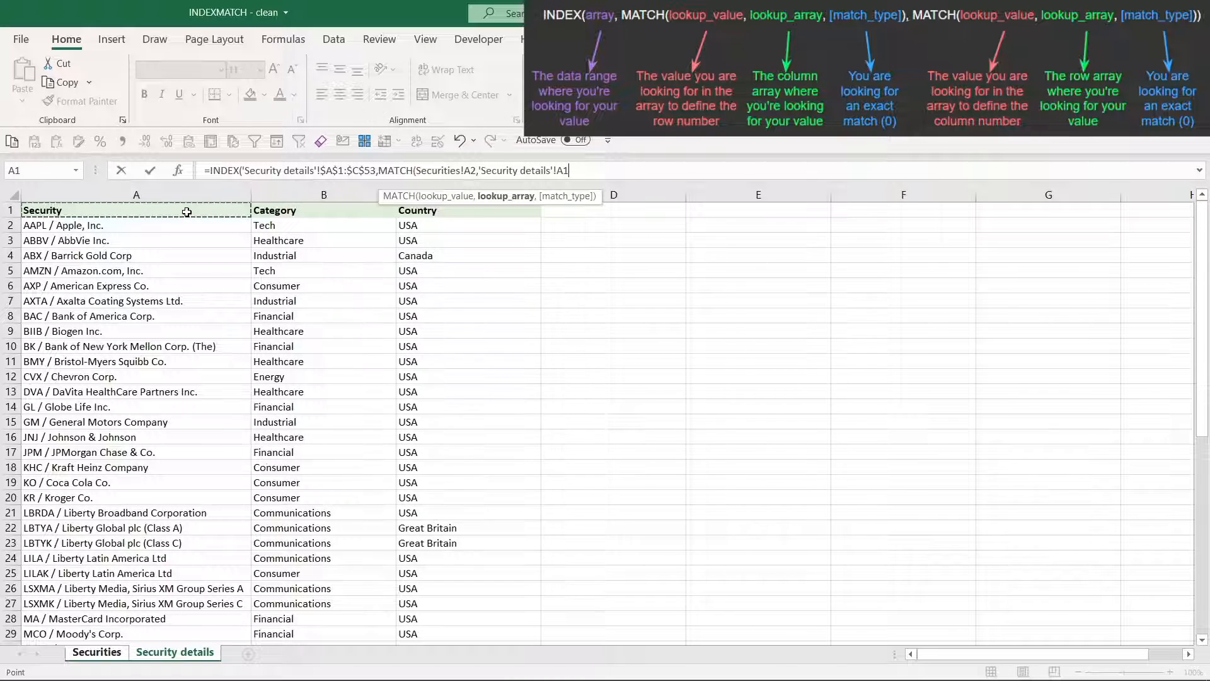
{"action": "key", "text": "ctrl+shift+Down"}
{"action": "scroll", "coordinate": [186, 281], "scroll_direction": "up", "scroll_amount": 8}
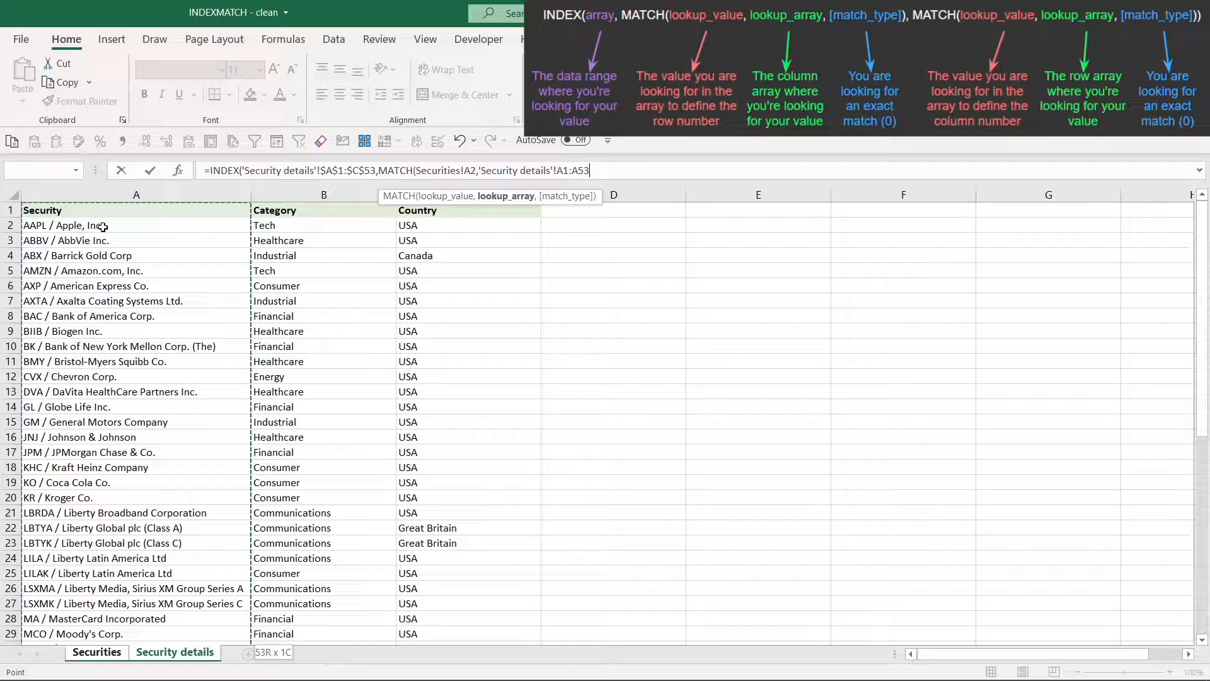
{"action": "key", "text": "F4"}
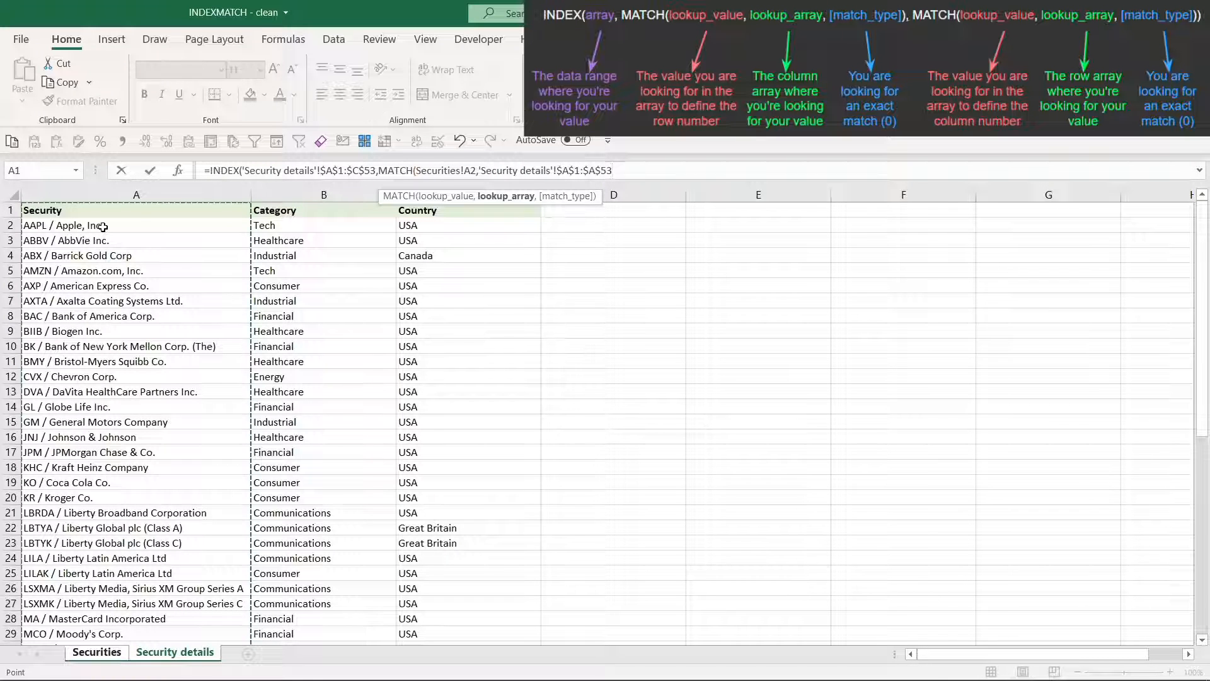
{"action": "type", "text": ","}
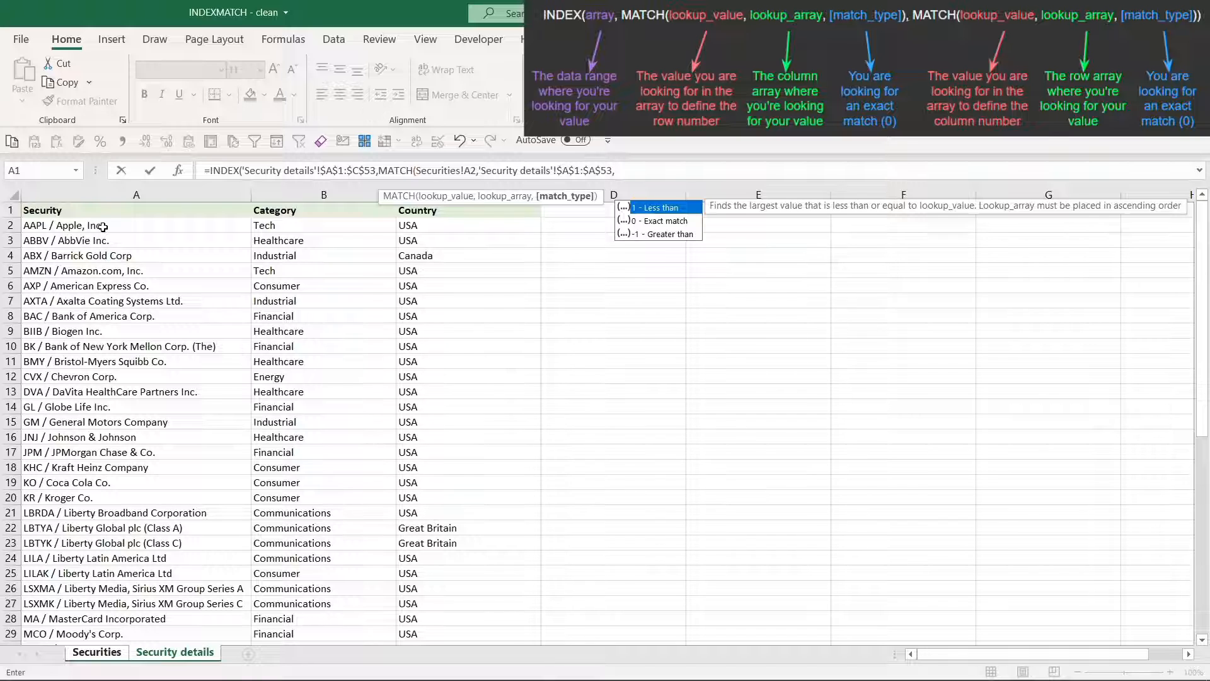
{"action": "type", "text": "0)"}
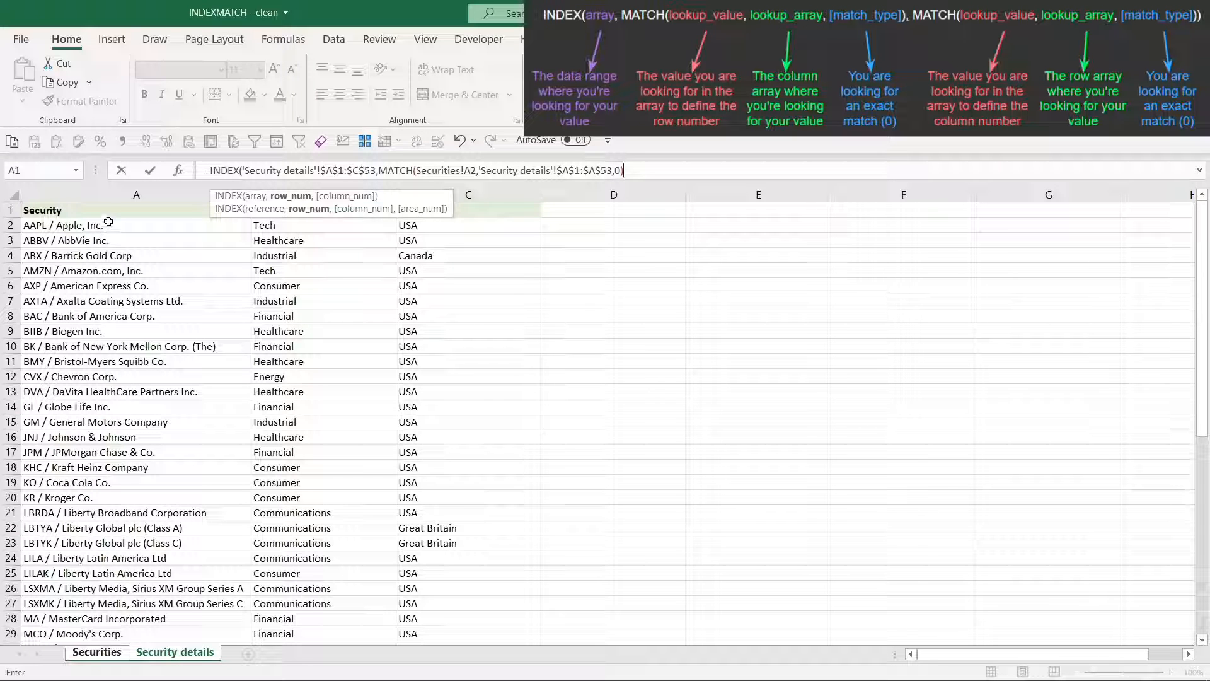
{"action": "type", "text": ","}
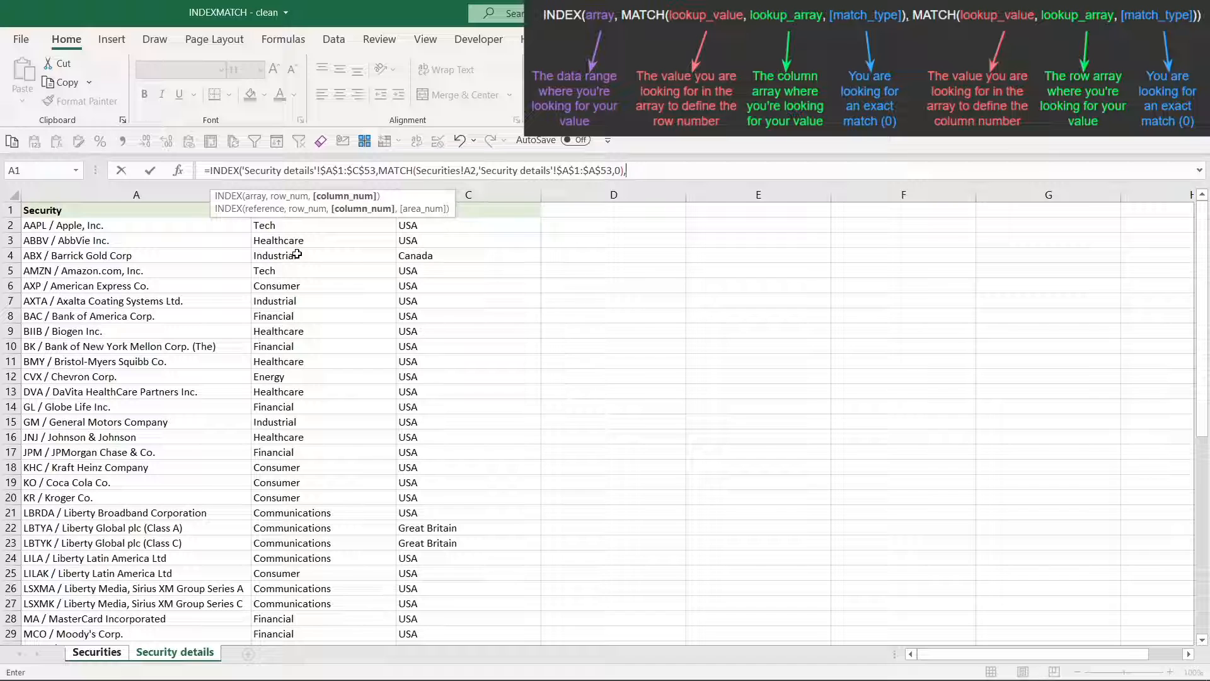
Nest a second MATCH as the column number, with the Category header on Securities as lookup value, locking only its row as B$1
{"action": "type", "text": "match"}
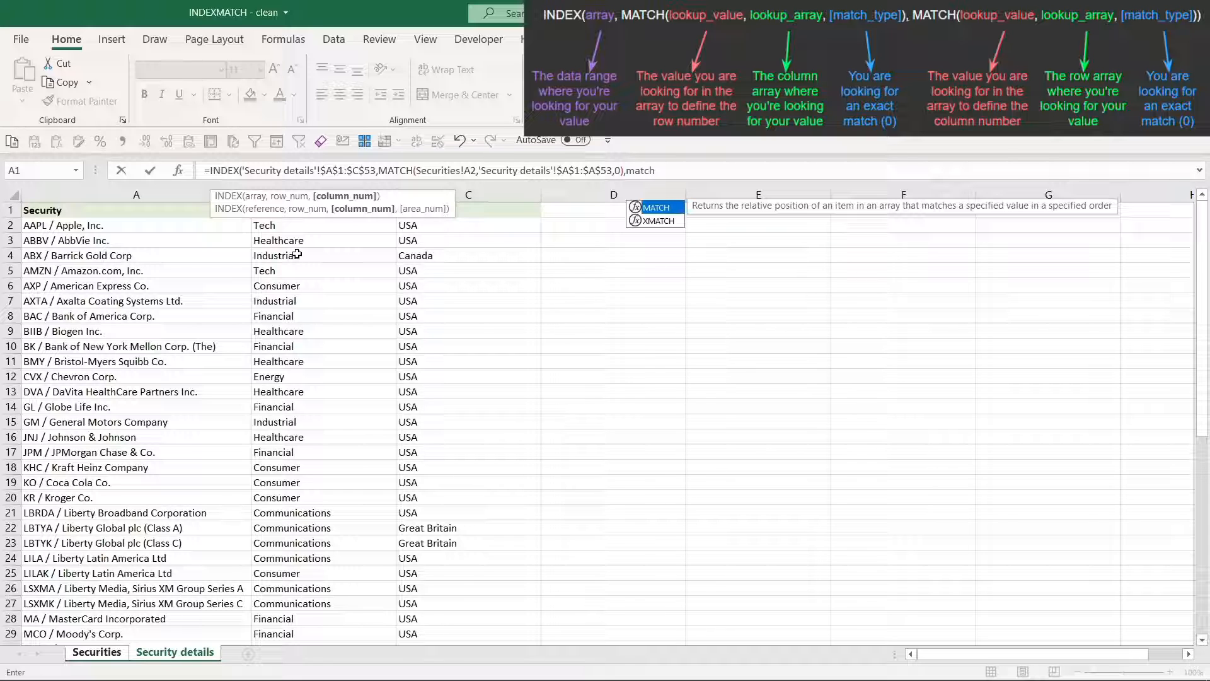
{"action": "key", "text": "Tab"}
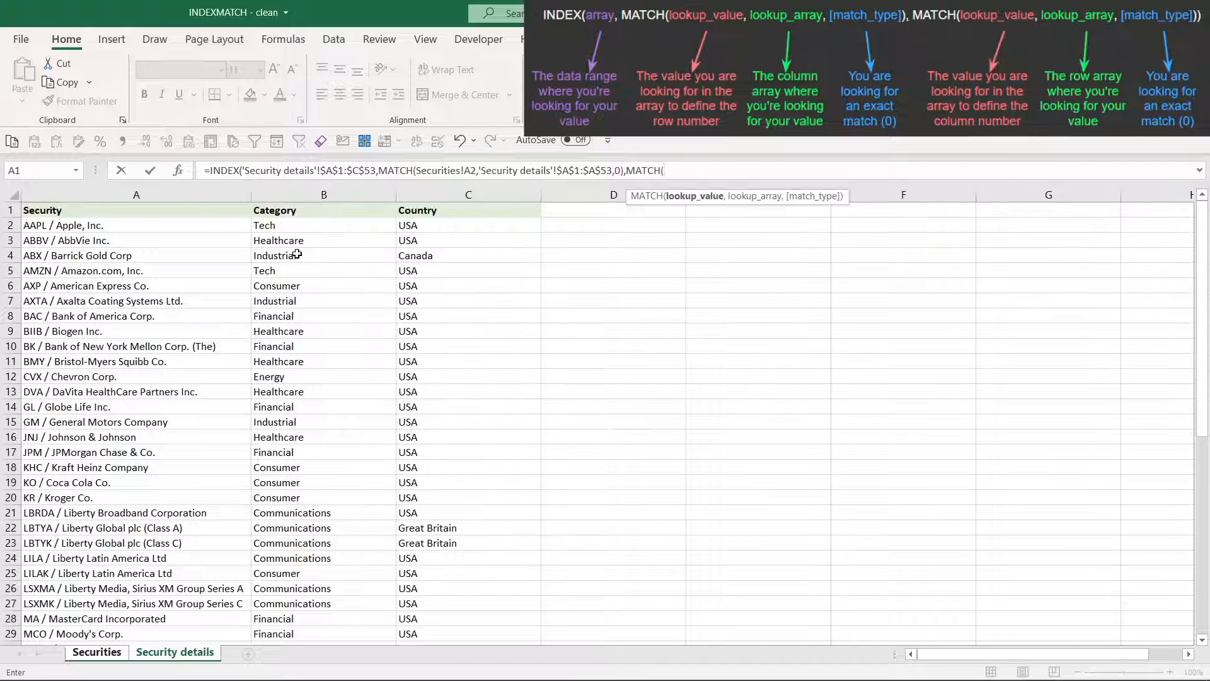
{"action": "key", "text": "ctrl+Page_Up"}
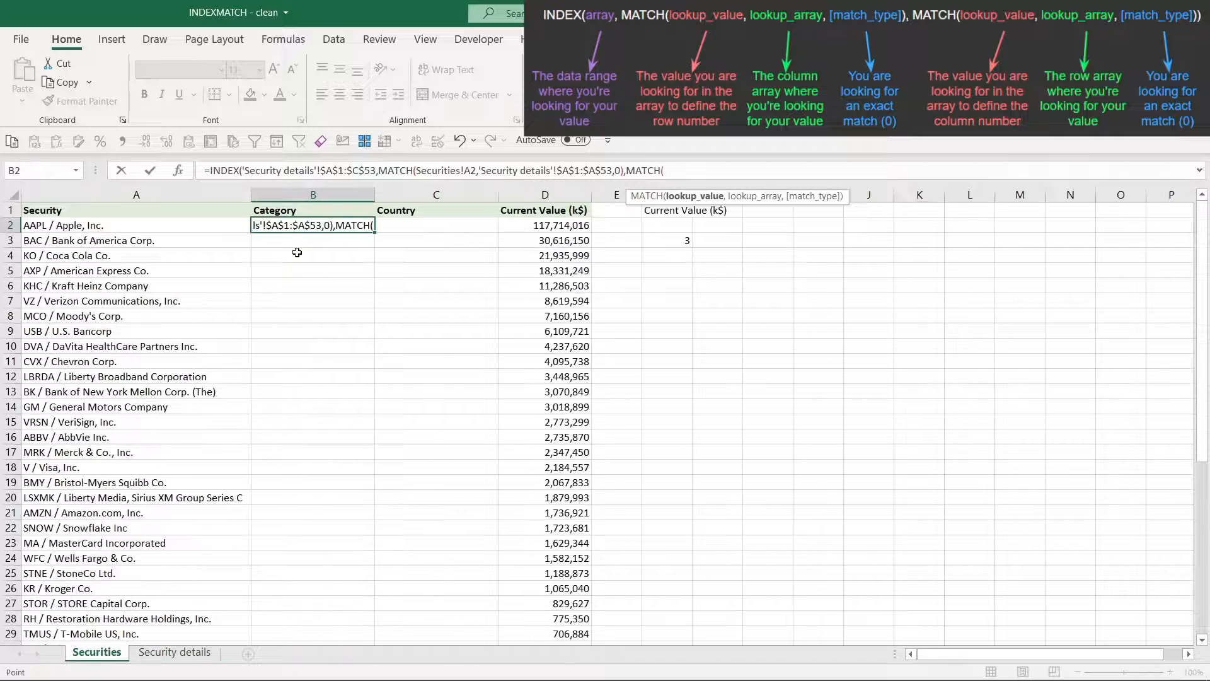
{"action": "left_click", "coordinate": [294, 210]}
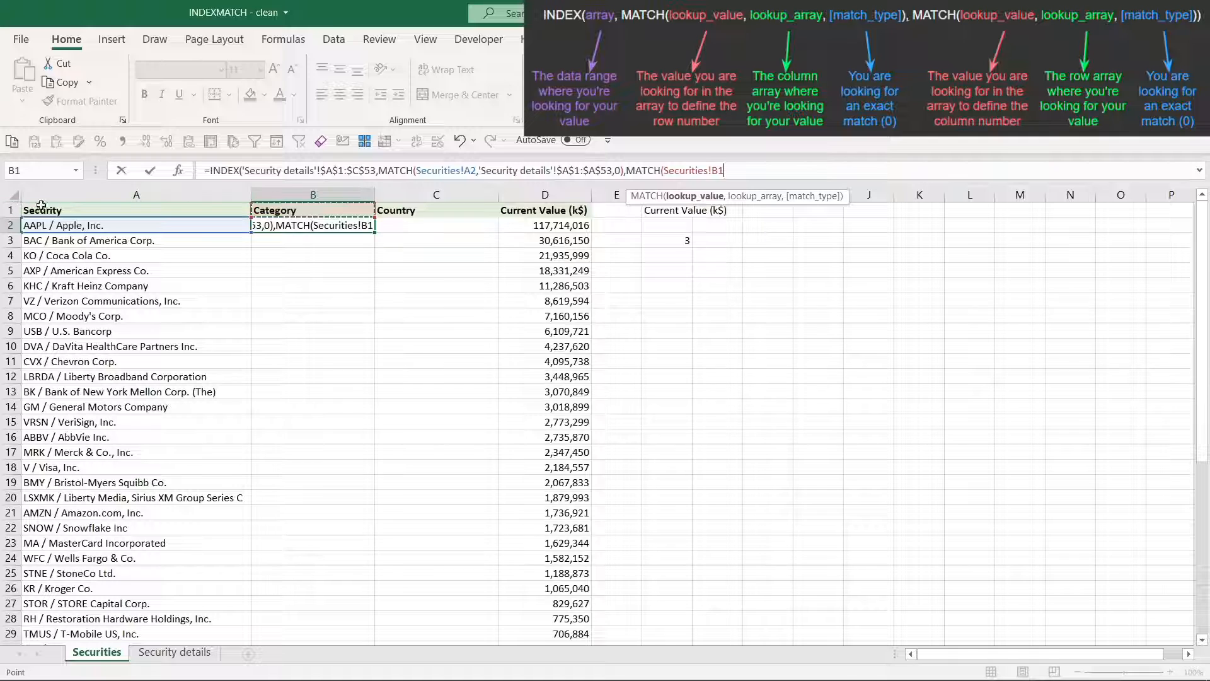
{"action": "key", "text": "F4"}
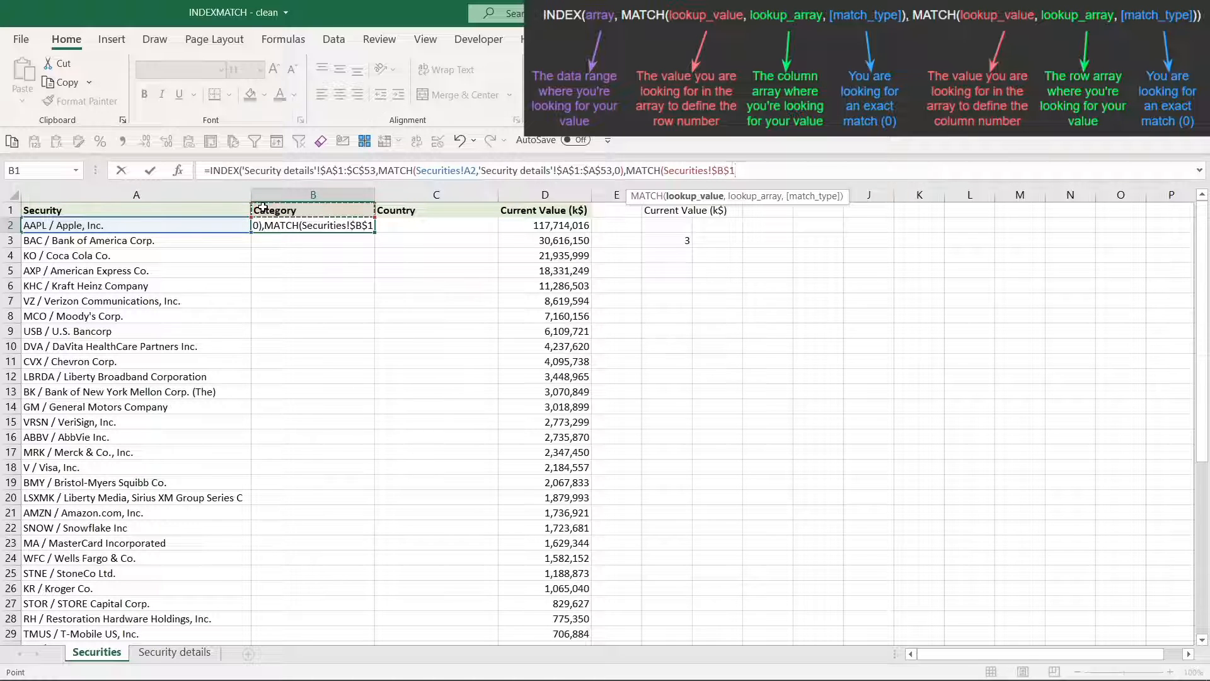
{"action": "key", "text": "F4"}
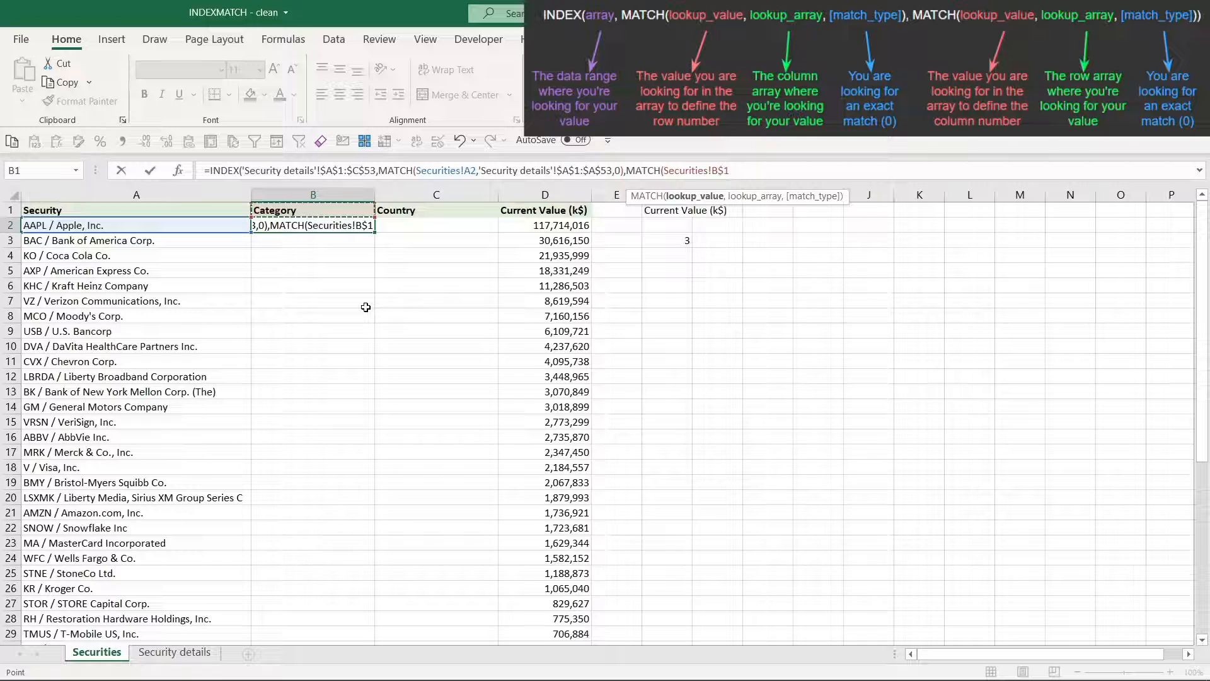
{"action": "type", "text": ","}
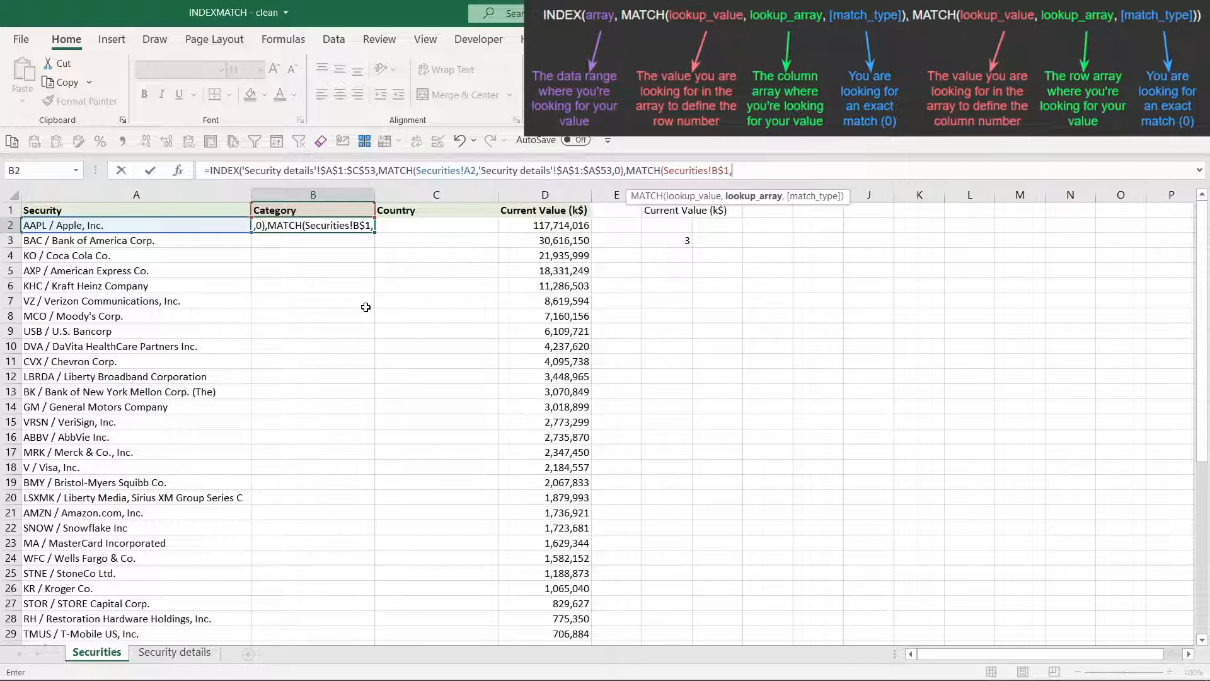
Finish B2's formula with lookup array $A$1:$C$1 on Security details and match type 0 in the column MATCH, and enter it
{"action": "key", "text": "ctrl+Page_Down"}
{"action": "left_click_drag", "start_coordinate": [217, 207], "coordinate": [431, 211]}
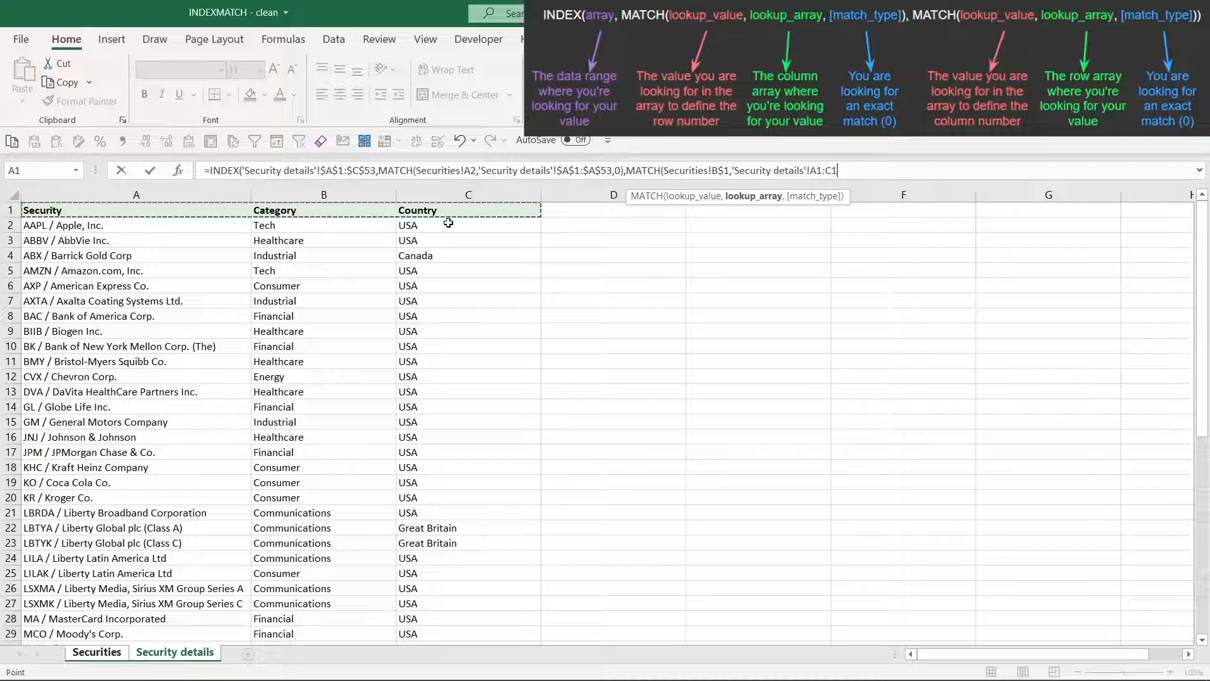
{"action": "key", "text": "F4"}
{"action": "type", "text": ",0"}
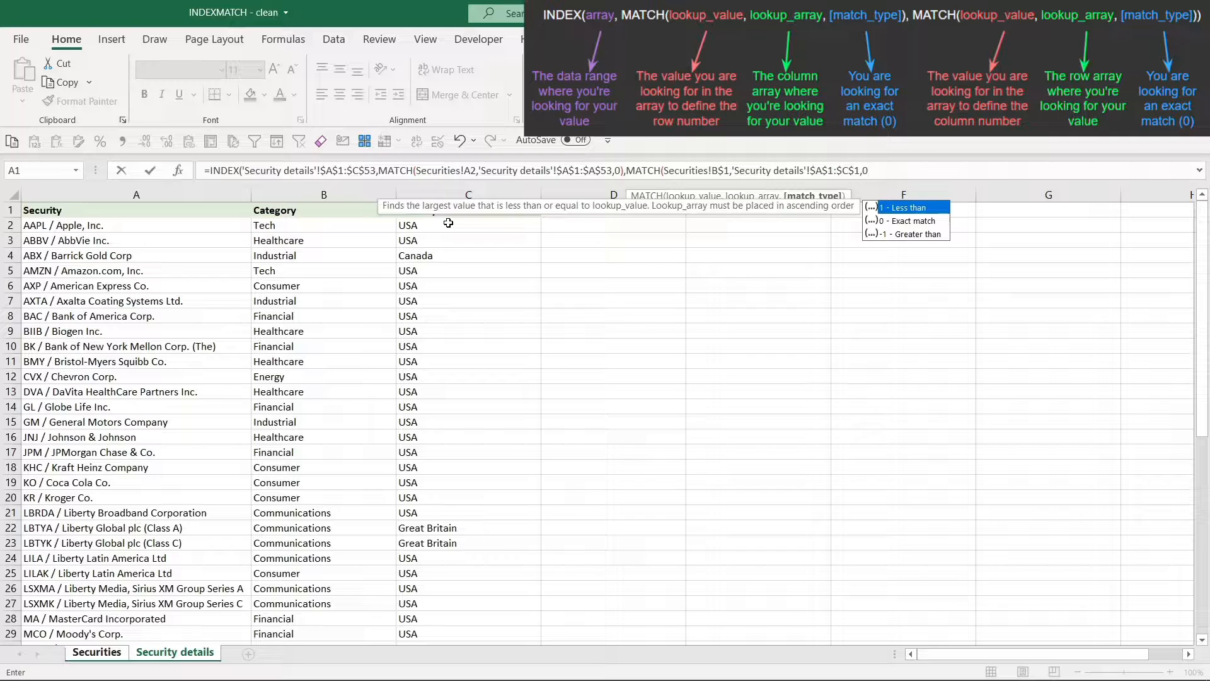
{"action": "type", "text": ")"}
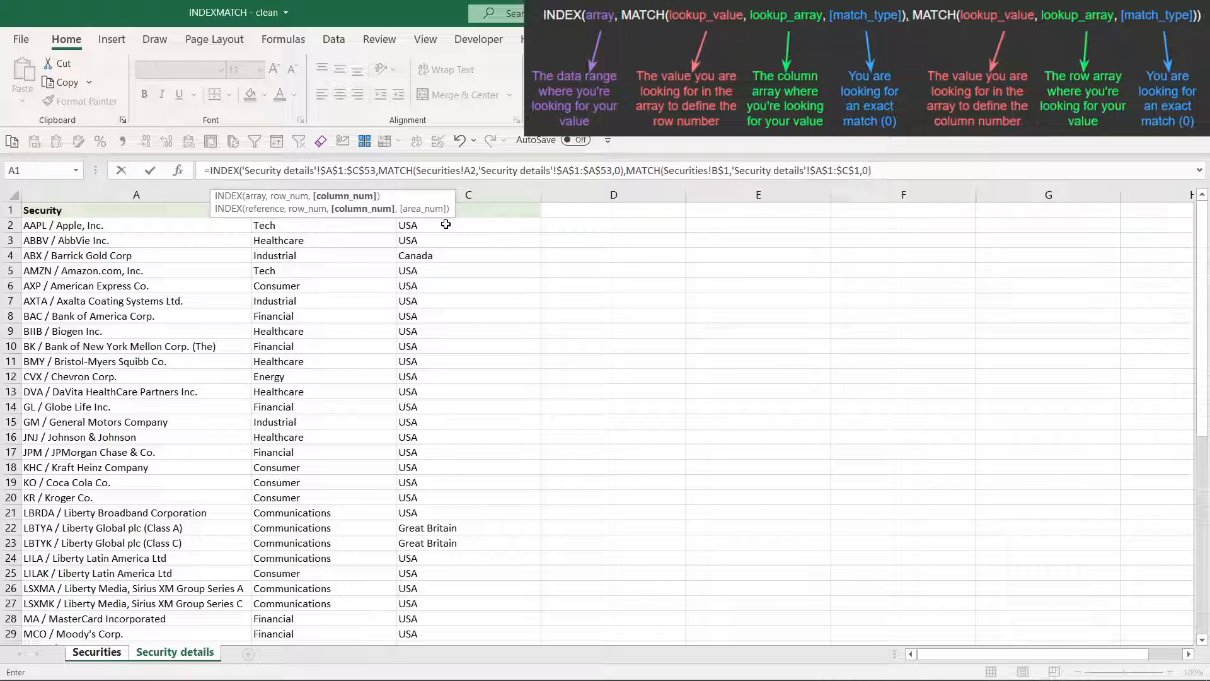
{"action": "type", "text": ")"}
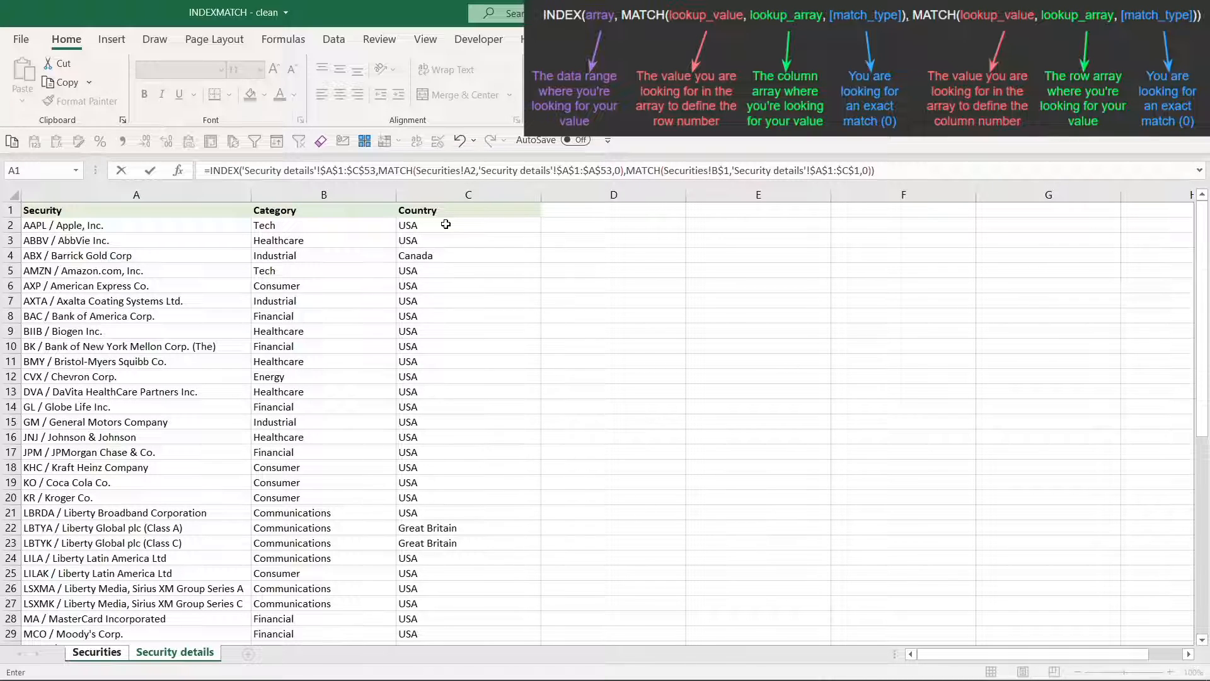
{"action": "key", "text": "Return"}
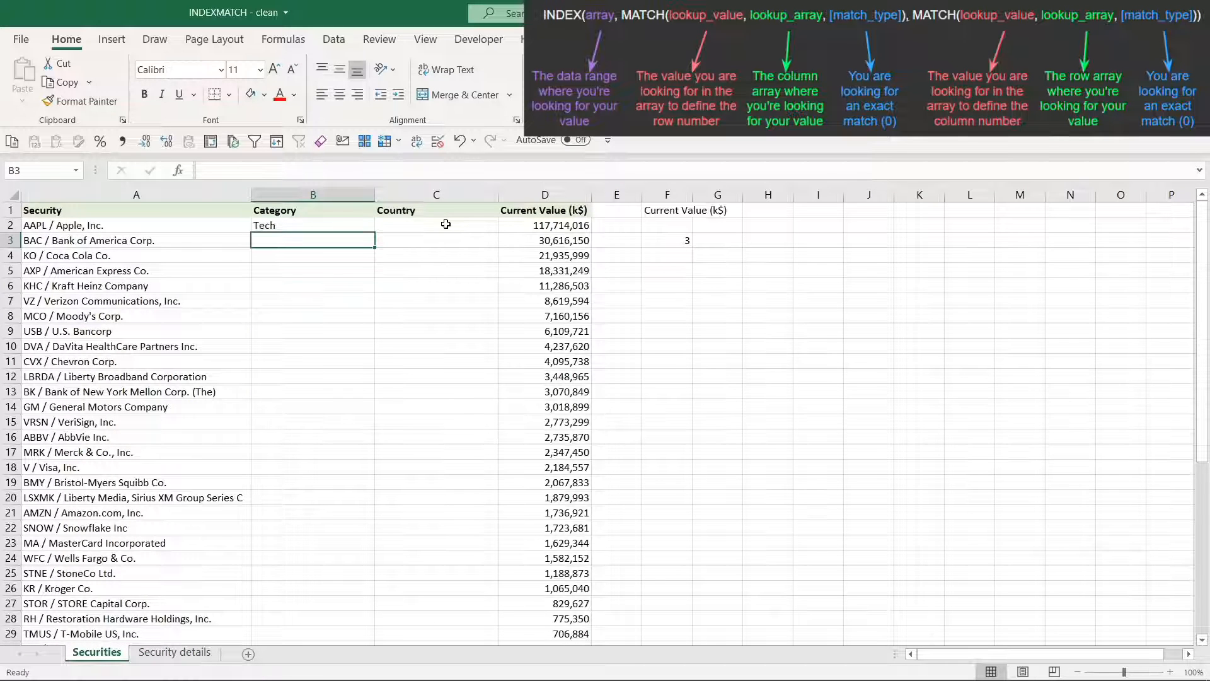
Fill B2's formula down the Category column through row 48 and review the filled cells
{"action": "left_click", "coordinate": [346, 228]}
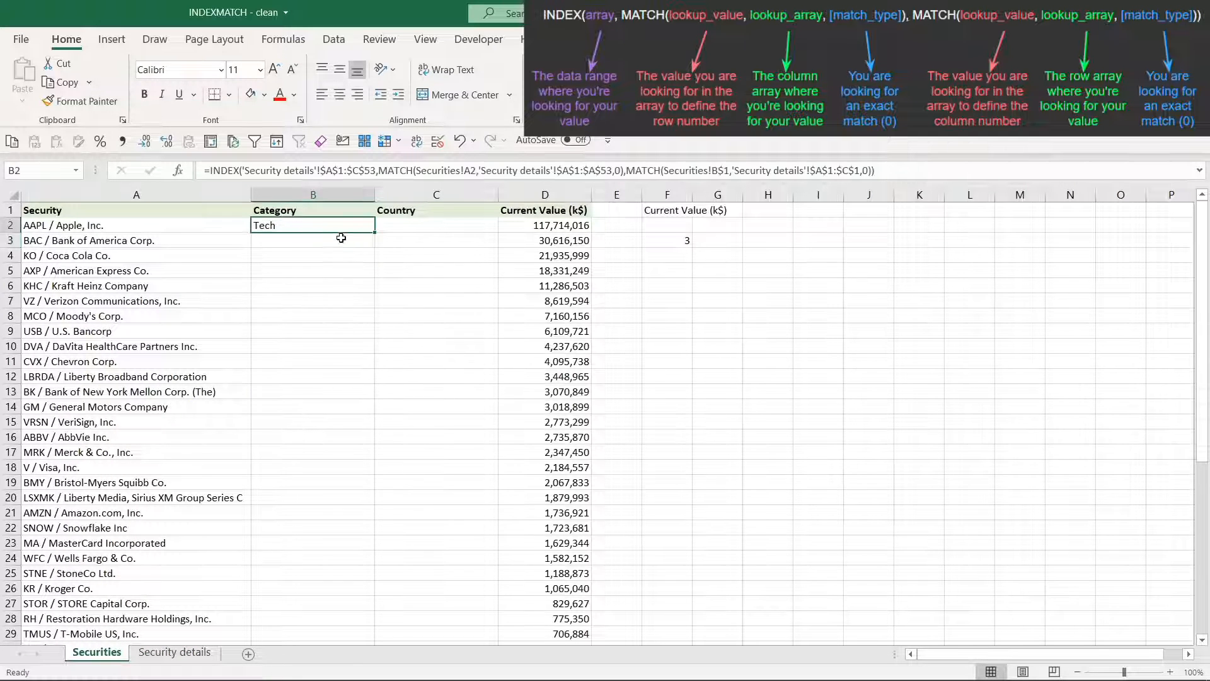
{"action": "double_click", "coordinate": [376, 232]}
{"action": "scroll", "coordinate": [312, 286], "scroll_direction": "down", "scroll_amount": 8}
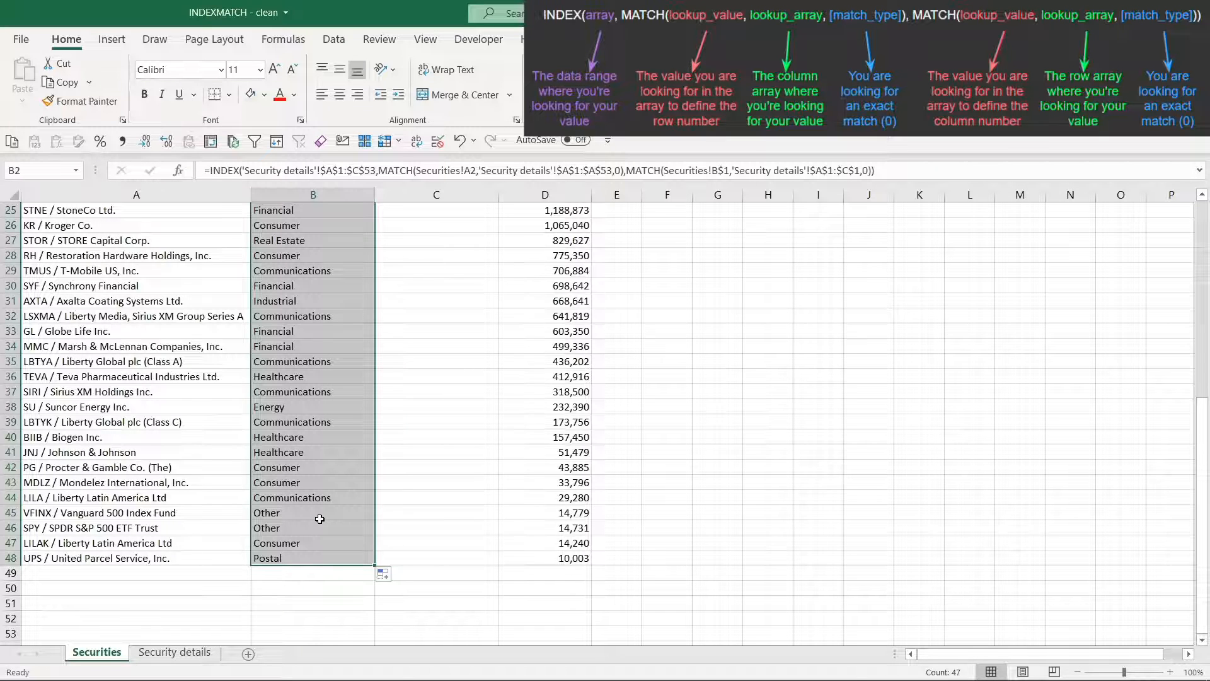
{"action": "scroll", "coordinate": [319, 519], "scroll_direction": "up", "scroll_amount": 8}
Start an INDEX formula in C2 with the absolute range $A$1:$C$53 on Security details as its array, and return to the Securities sheet
{"action": "left_click", "coordinate": [430, 225]}
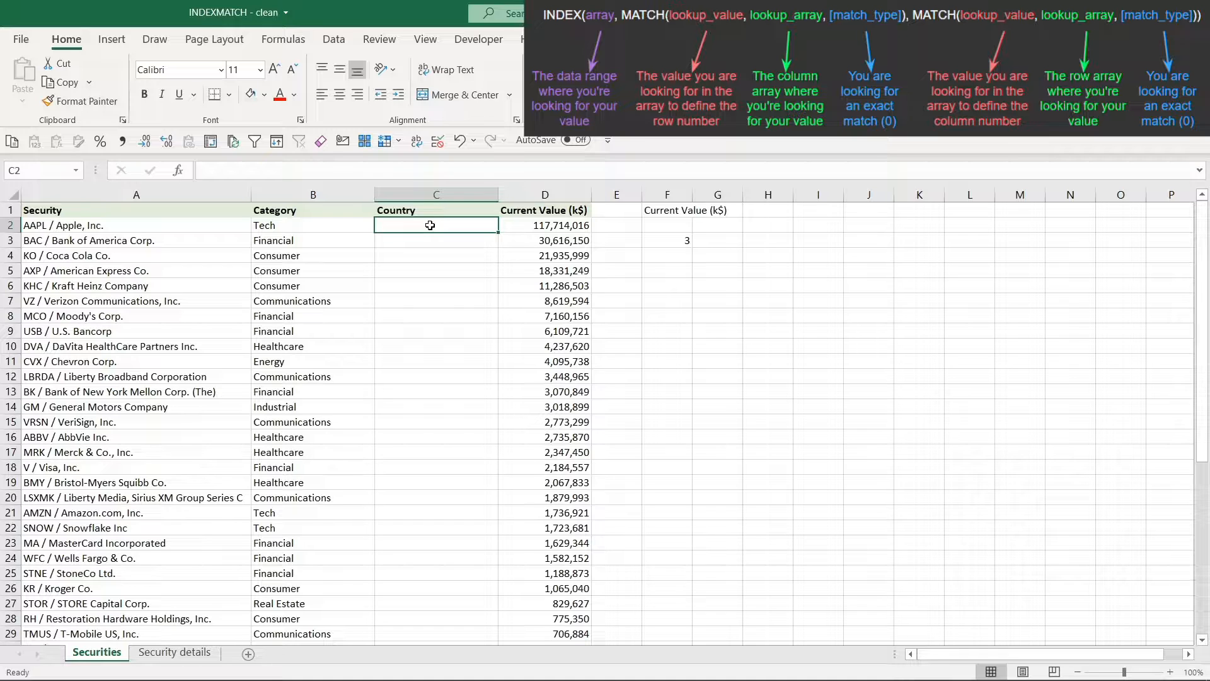
{"action": "type", "text": "=INDEX("}
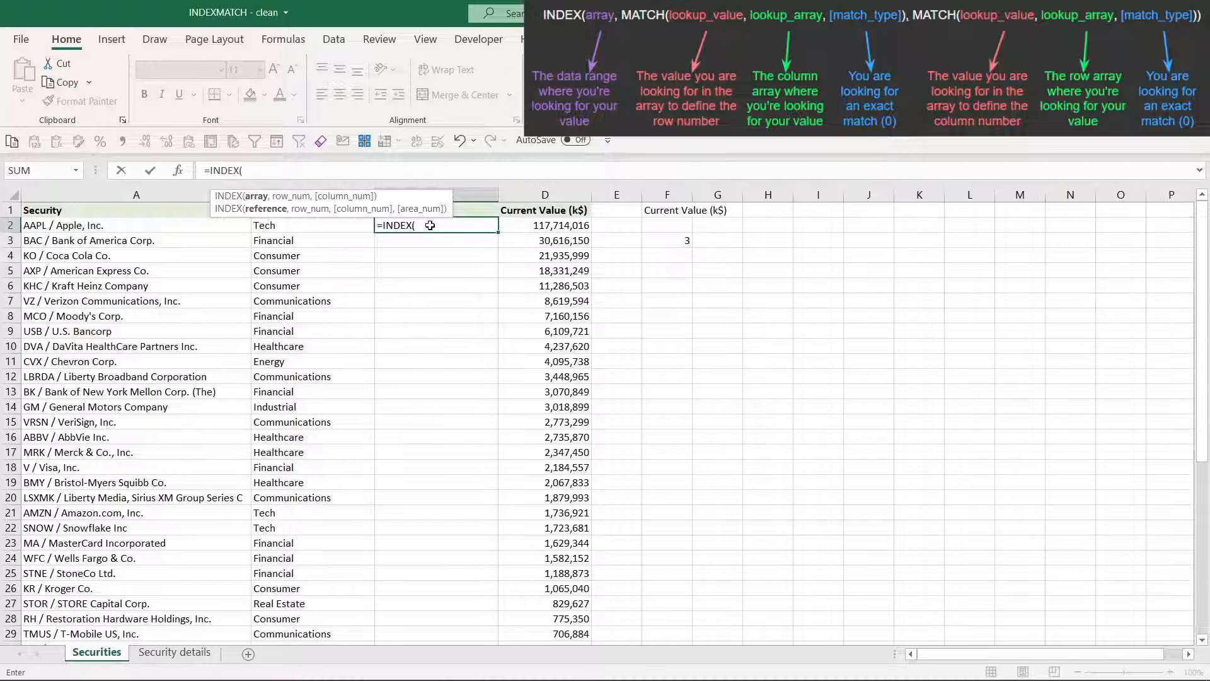
{"action": "key", "text": "ctrl+Page_Down"}
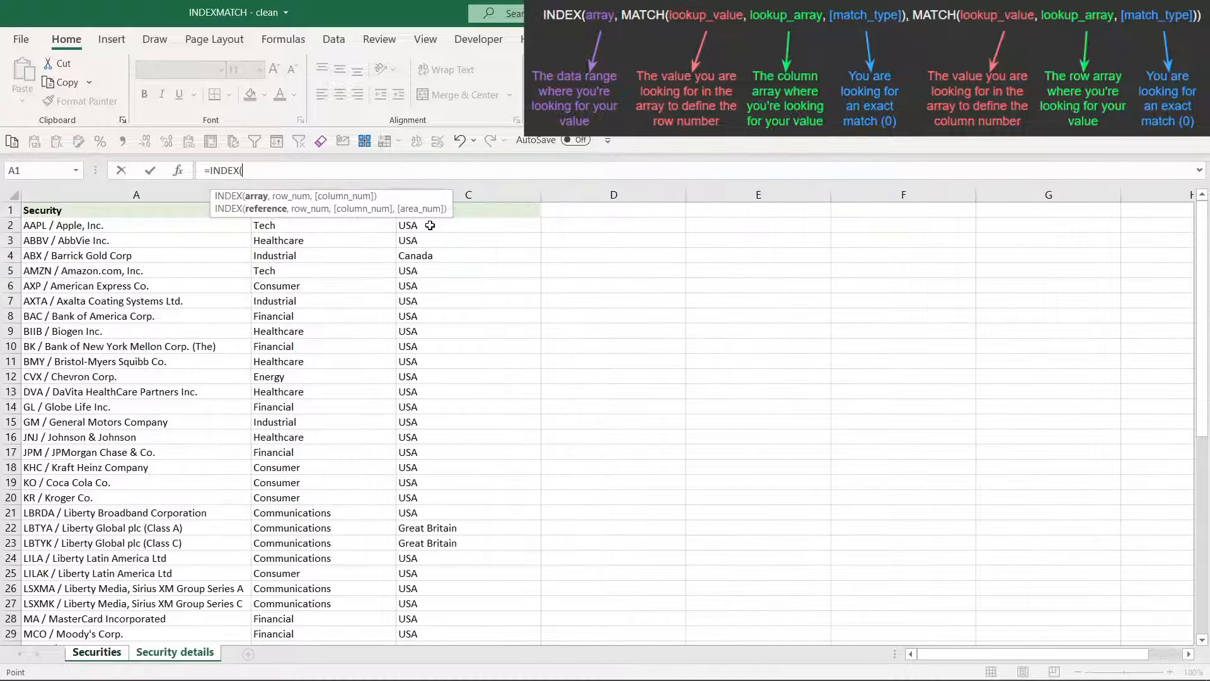
{"action": "left_click", "coordinate": [190, 215]}
{"action": "key", "text": "shift+Right"}
{"action": "key", "text": "shift+Right"}
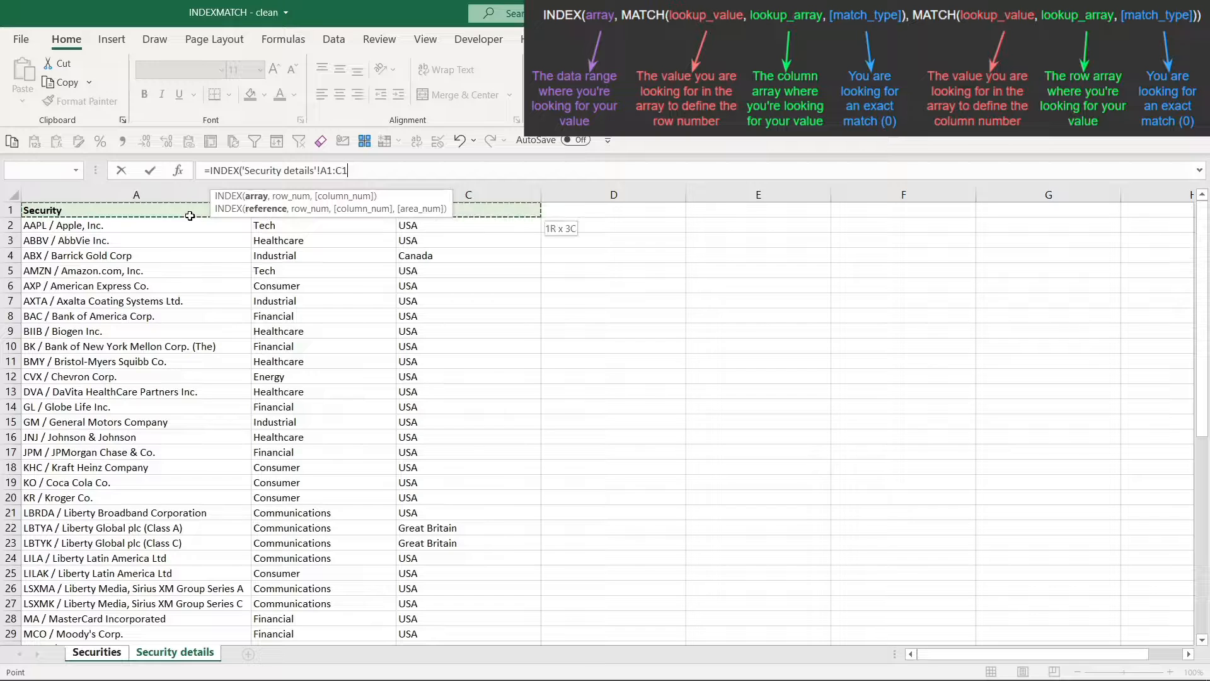
{"action": "key", "text": "shift+Down"}
{"action": "key", "text": "shift+Down"}
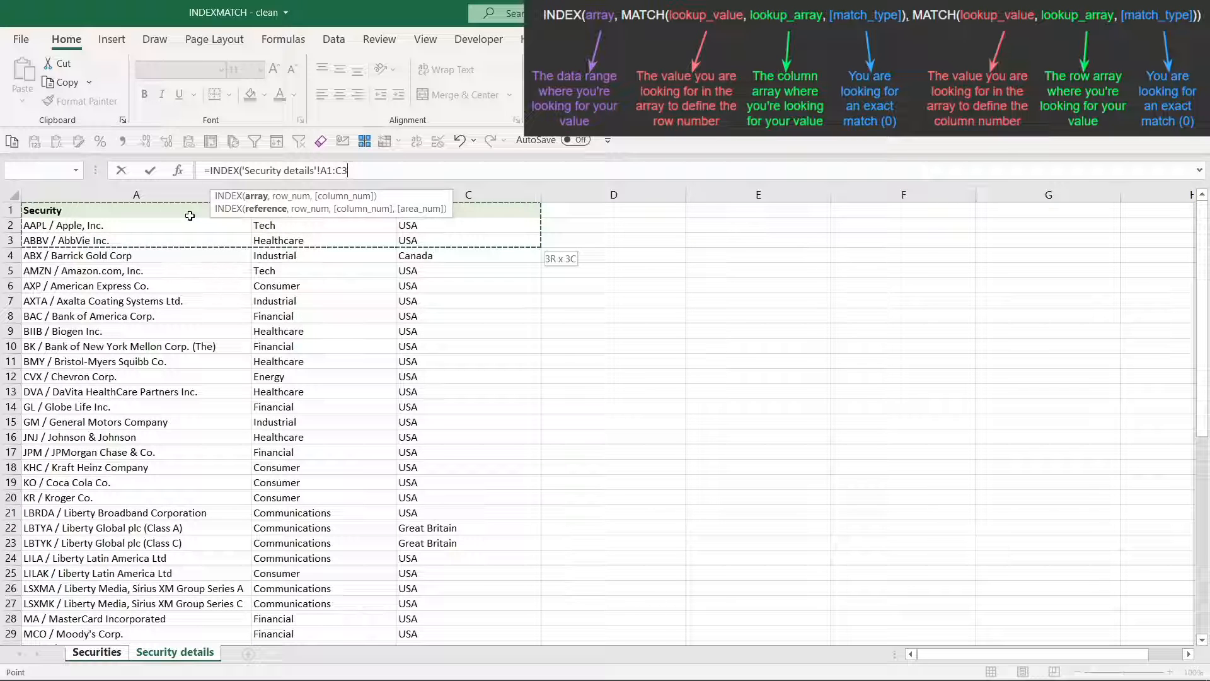
{"action": "key", "text": "ctrl+shift+Down"}
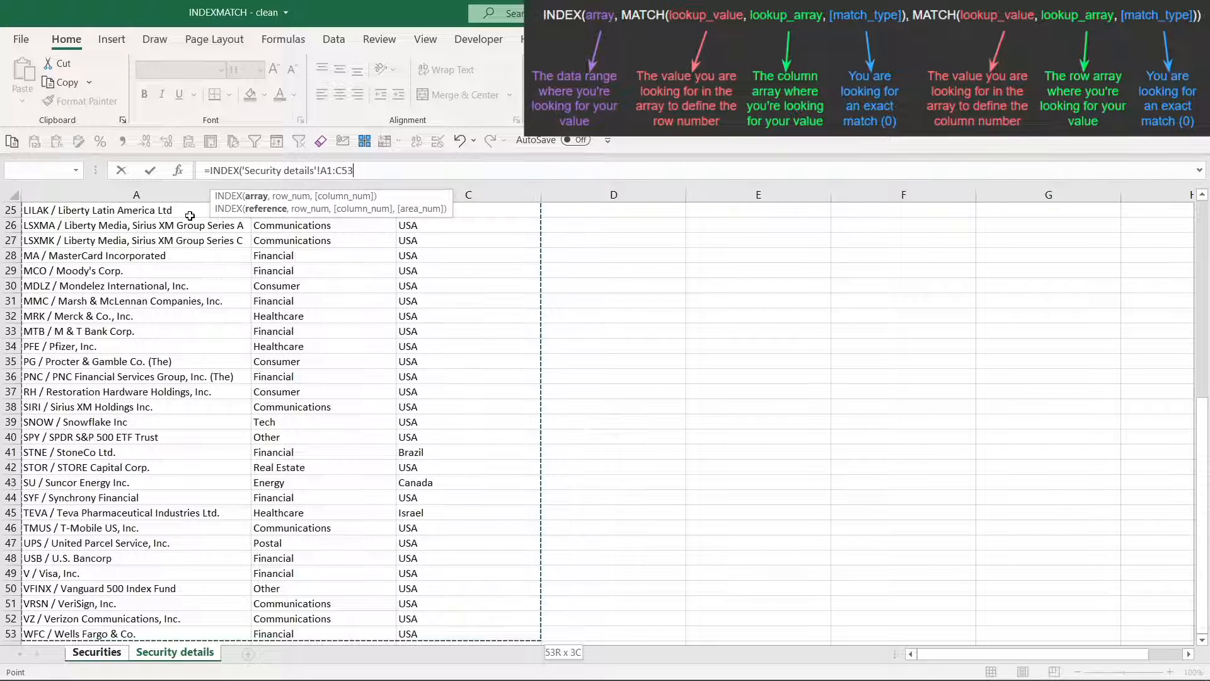
{"action": "key", "text": "F4"}
{"action": "type", "text": ","}
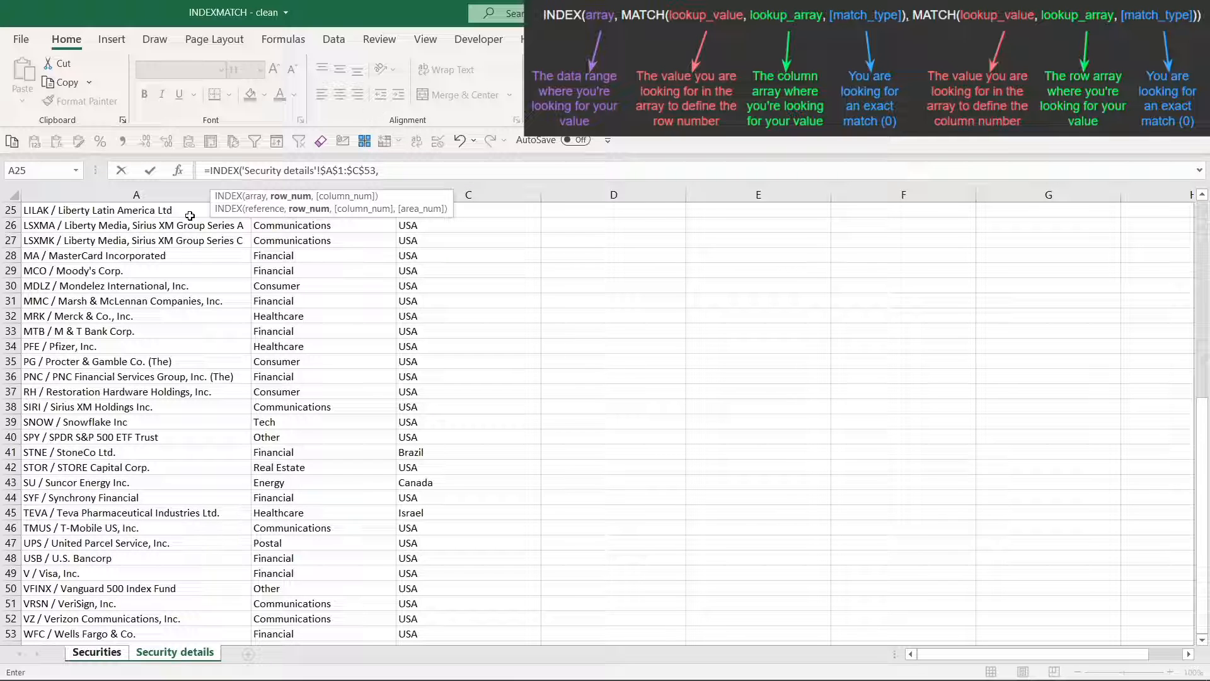
{"action": "key", "text": "ctrl+Page_Up"}
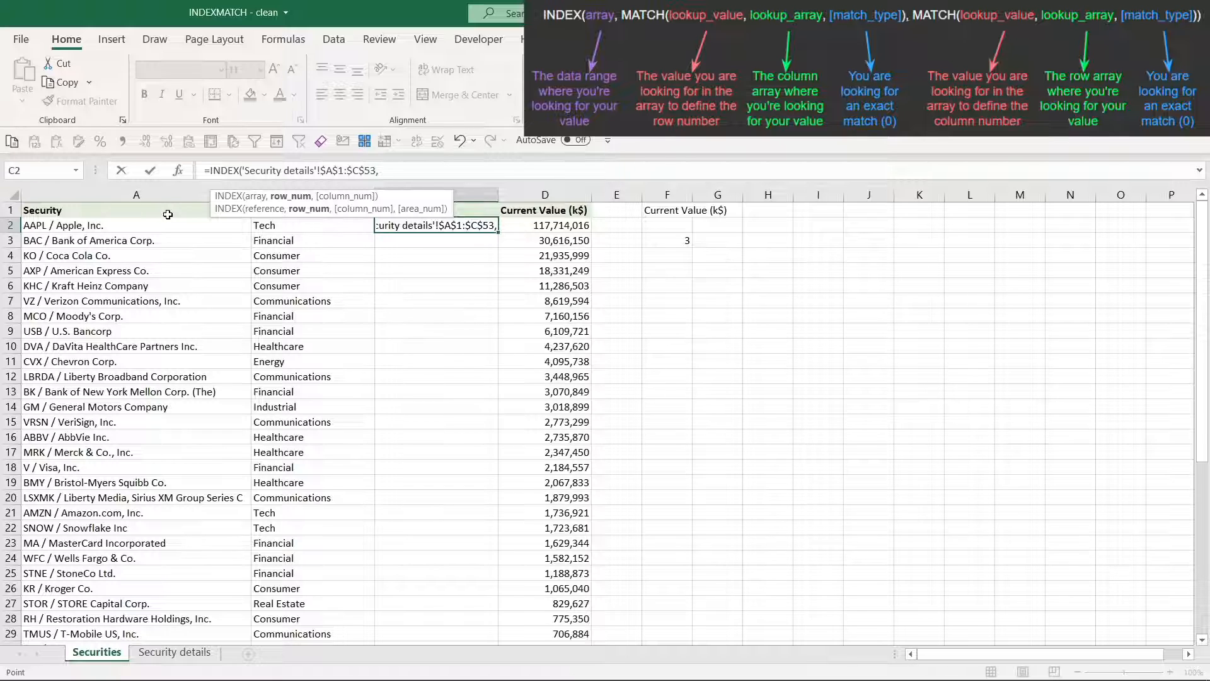
Nest a MATCH as the row number in C2's INDEX formula, with A2 on Securities as its lookup value
{"action": "type", "text": "match"}
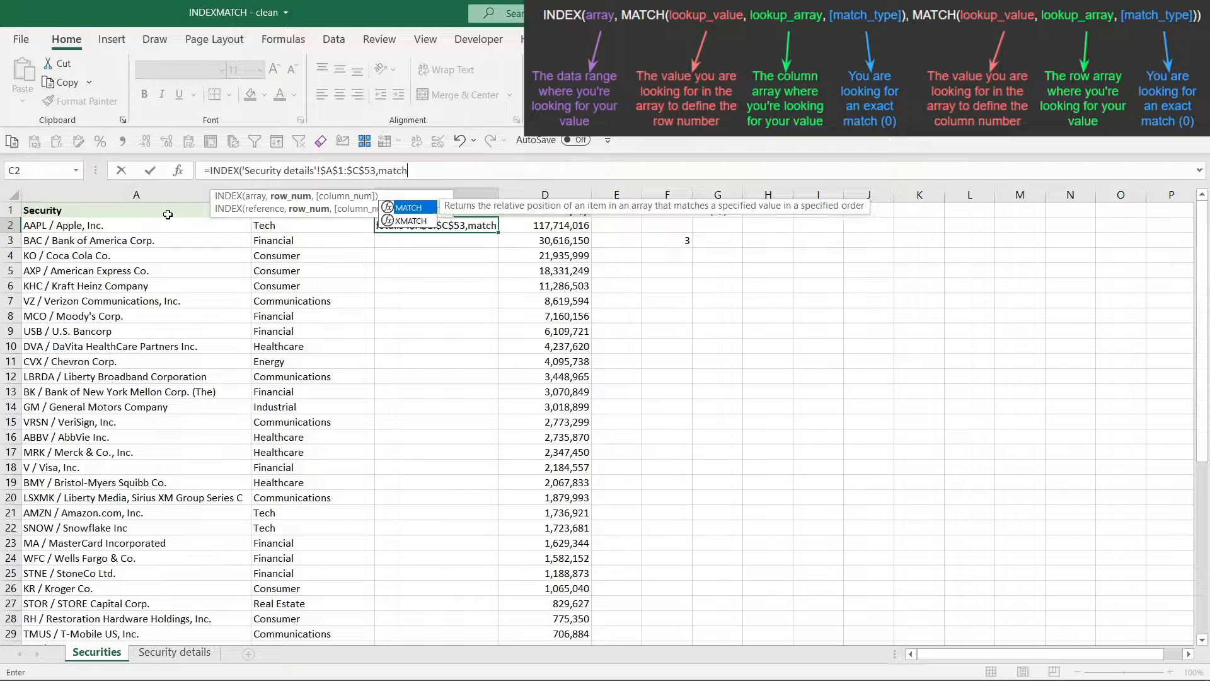
{"action": "key", "text": "Tab"}
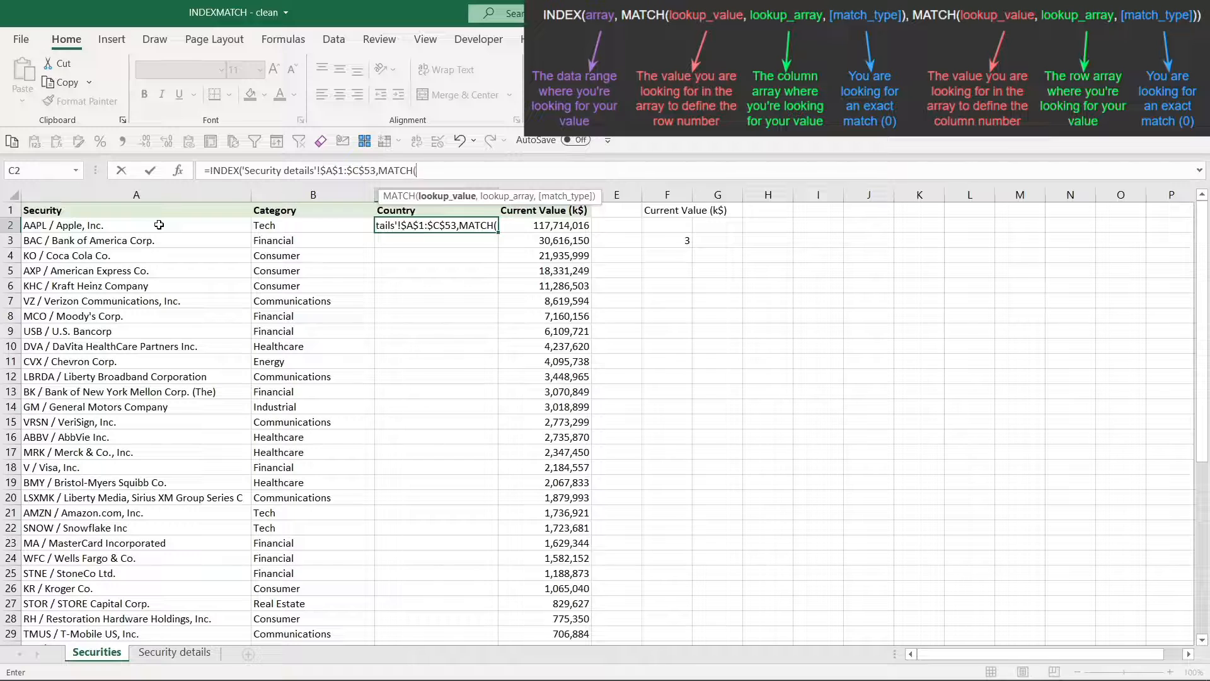
{"action": "left_click", "coordinate": [159, 225]}
{"action": "type", "text": ","}
Complete the row MATCH with the absolute lookup array $A$1:$A$53 on Security details and match type 0
{"action": "key", "text": "ctrl+Page_Down"}
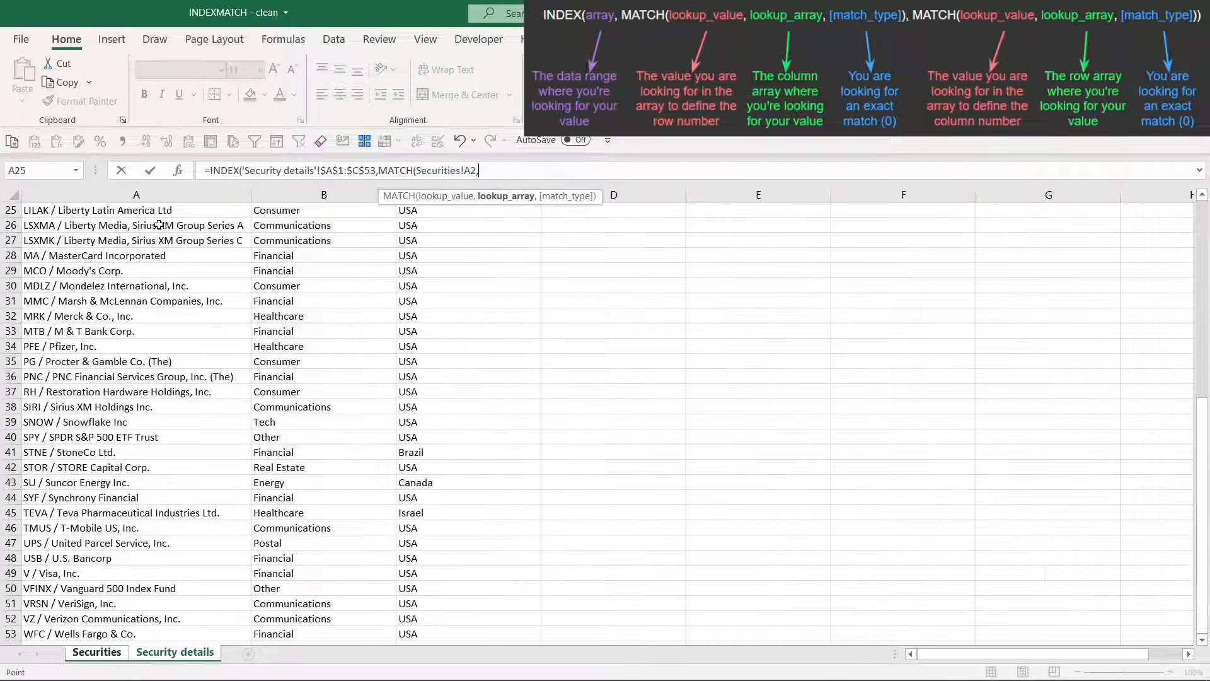
{"action": "key", "text": "ctrl+Home"}
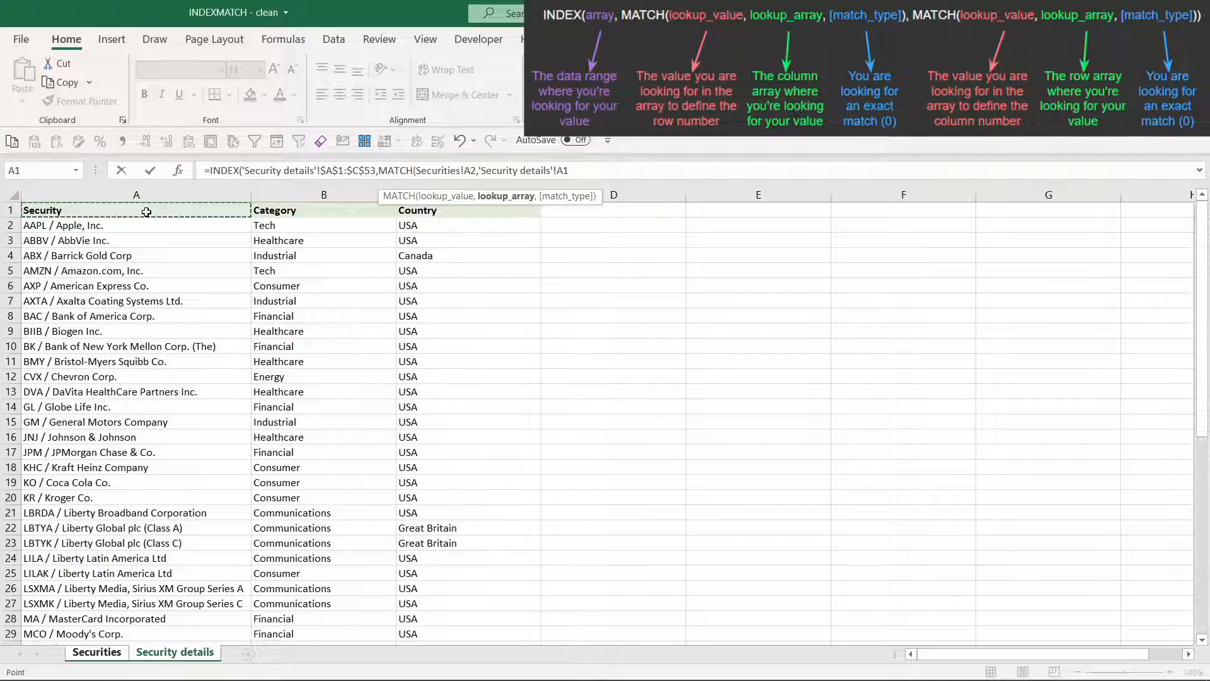
{"action": "key", "text": "shift+Down"}
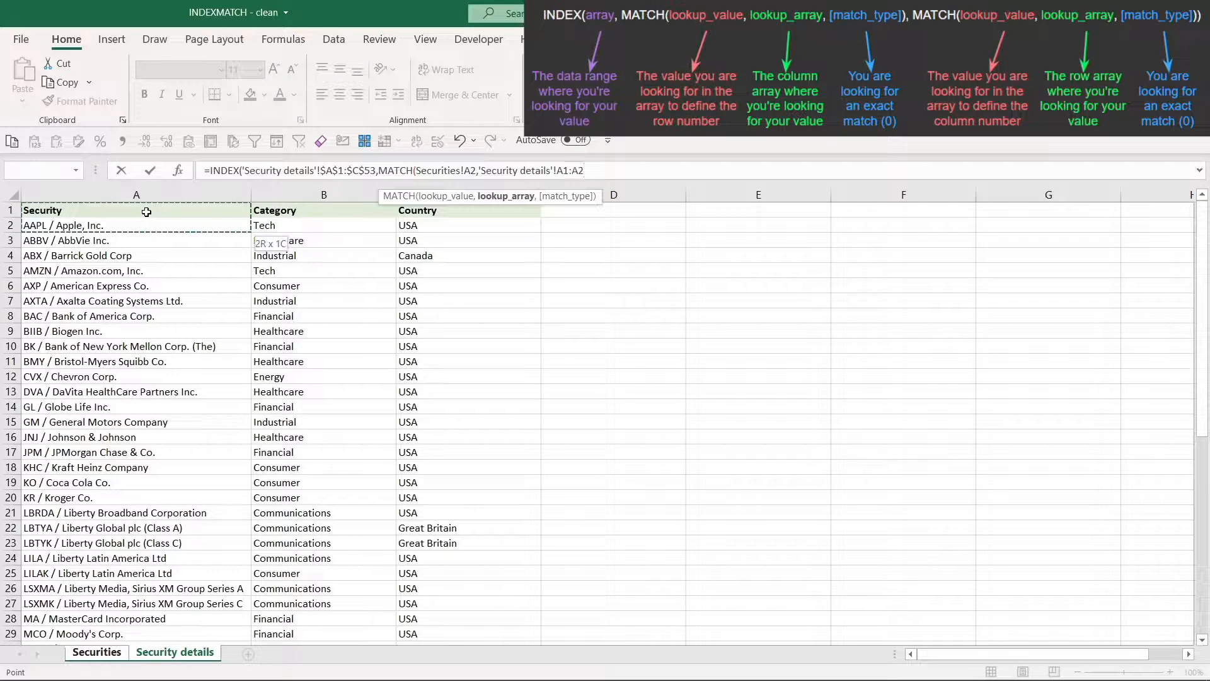
{"action": "key", "text": "ctrl+shift+Down"}
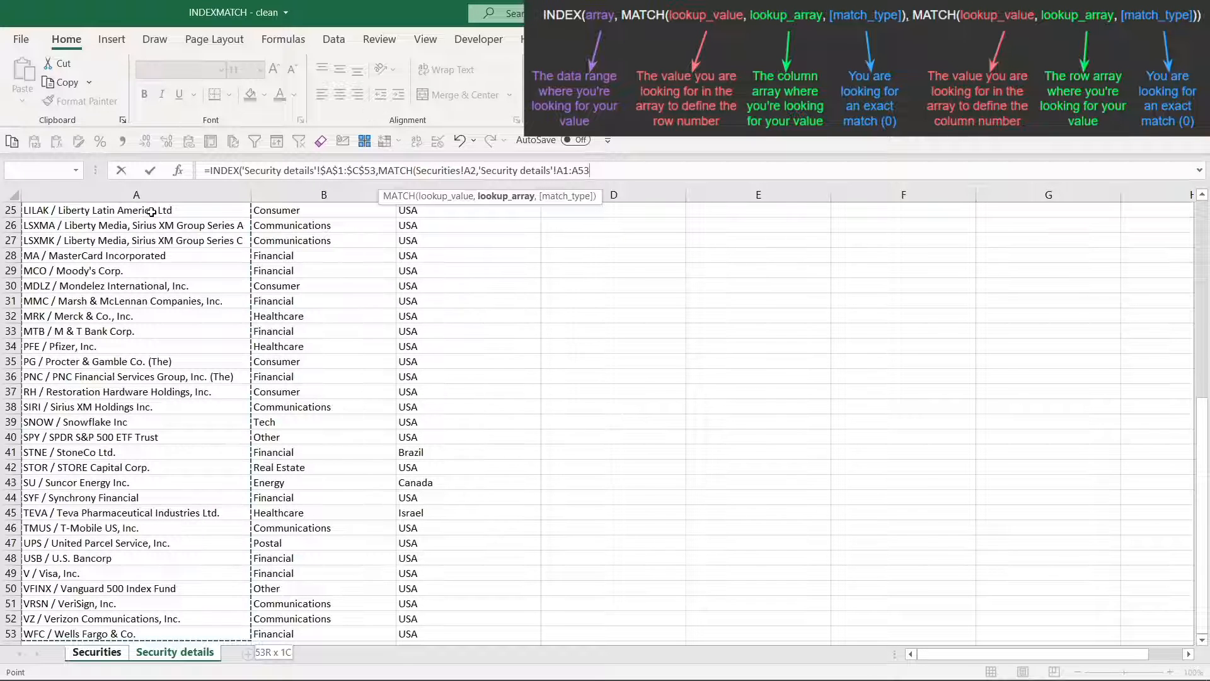
{"action": "key", "text": "F4"}
{"action": "type", "text": ","}
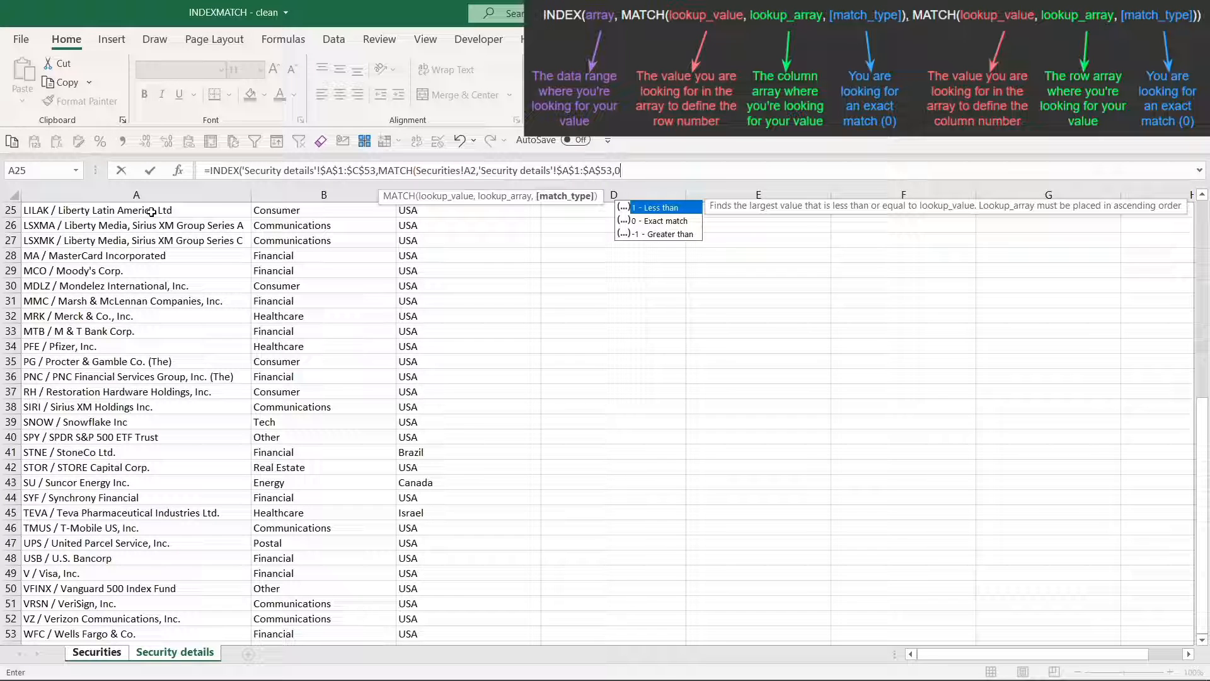
{"action": "type", "text": "0)"}
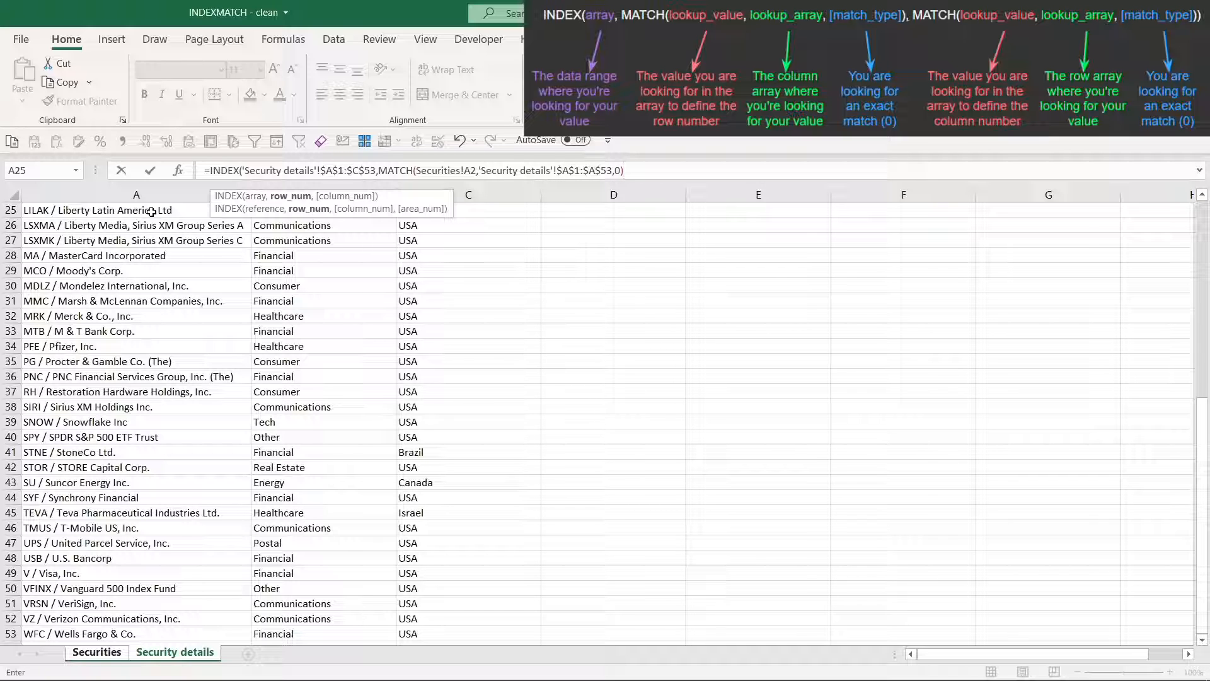
{"action": "type", "text": ","}
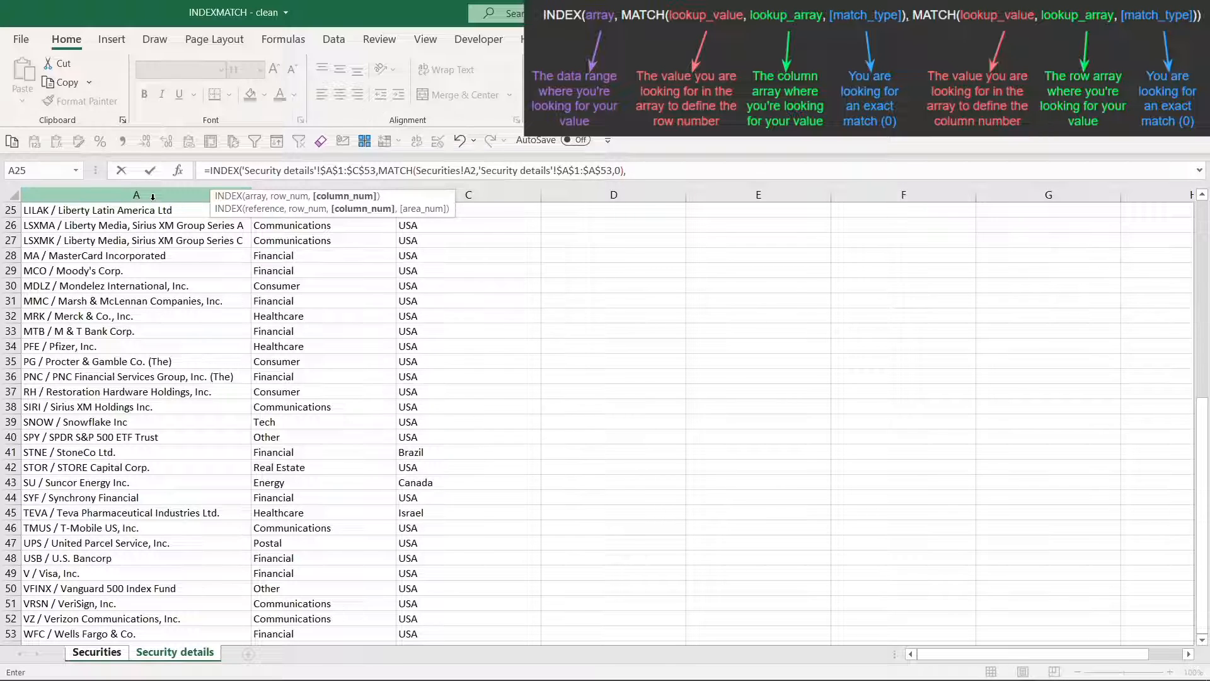
Nest a second MATCH as C2's column number, with the Country header on Securities as lookup value, locking only its row as C$1
{"action": "key", "text": "ctrl+Page_Up"}
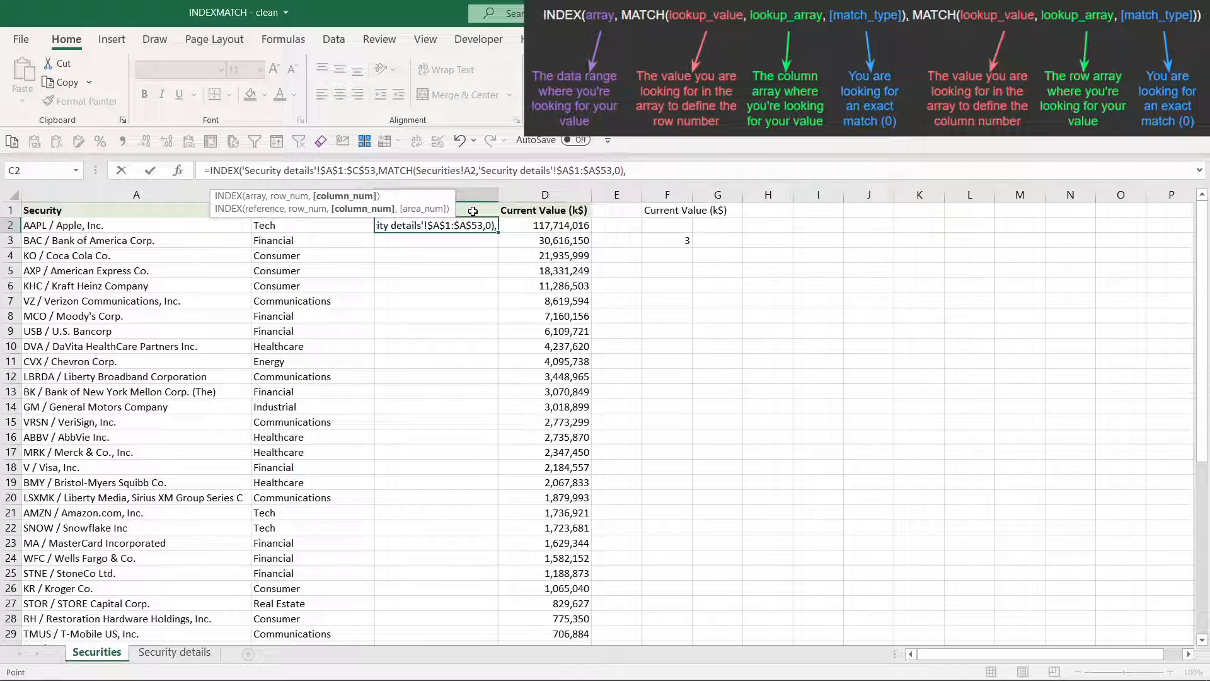
{"action": "key", "text": "ctrl+Page_Down"}
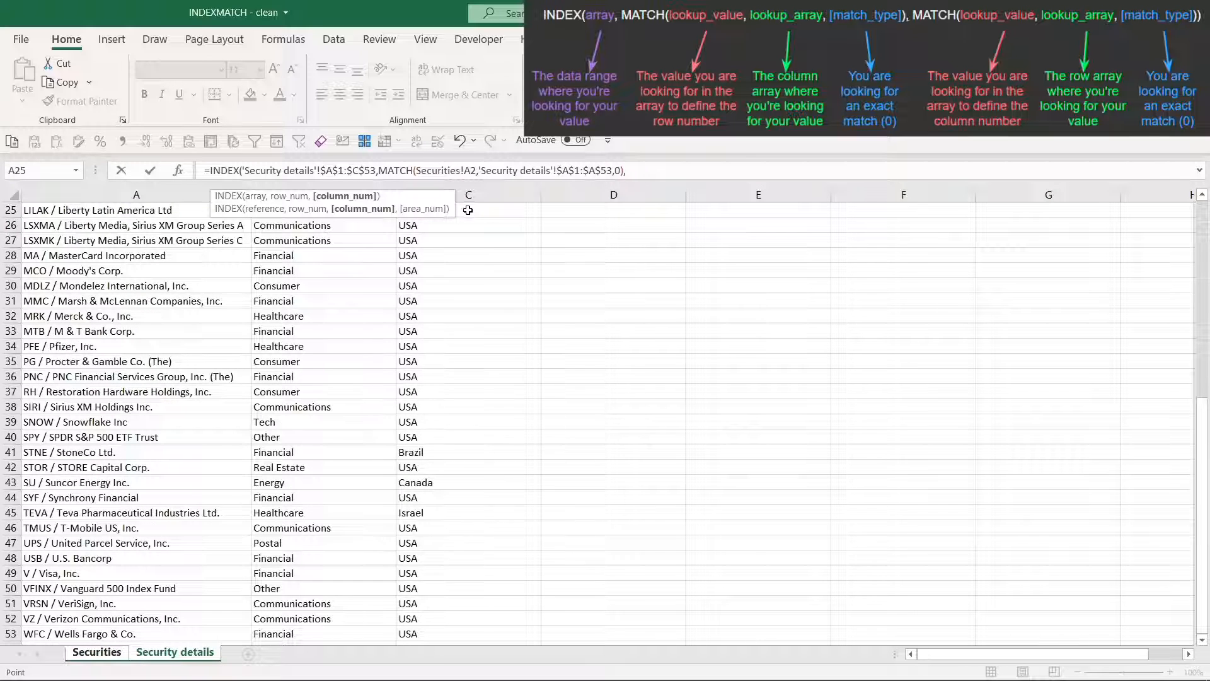
{"action": "scroll", "coordinate": [455, 250], "scroll_direction": "up", "scroll_amount": 8}
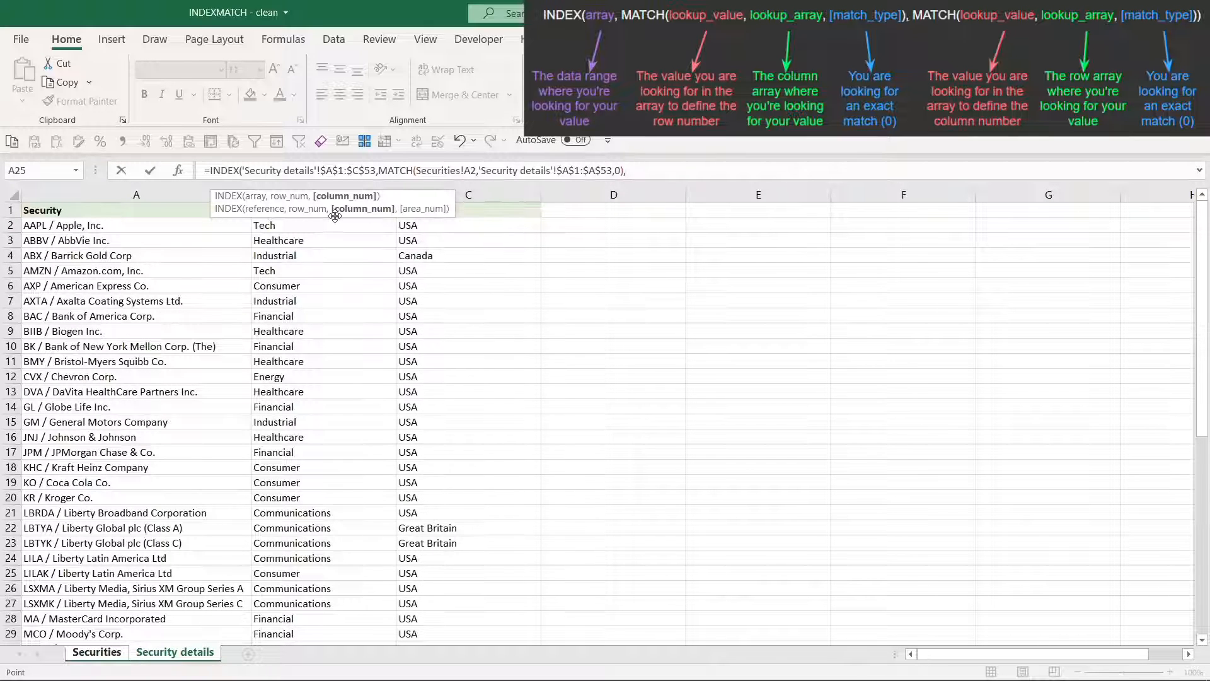
{"action": "type", "text": "match"}
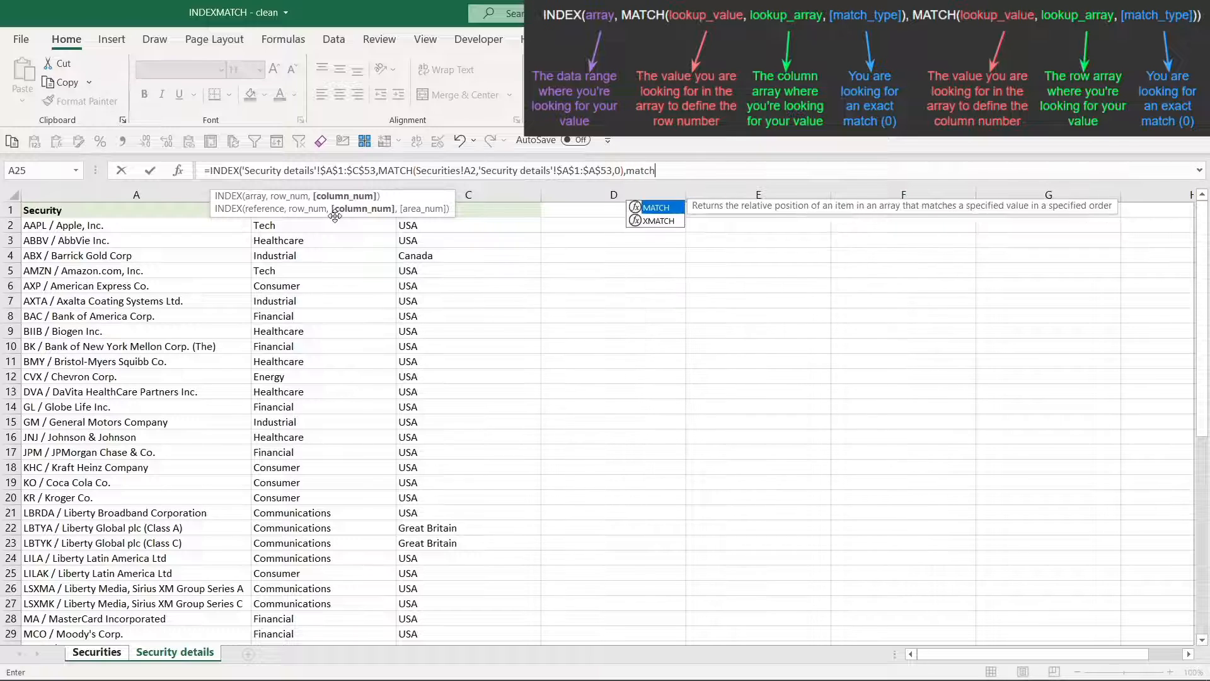
{"action": "key", "text": "Tab"}
{"action": "key", "text": "ctrl+Page_Up"}
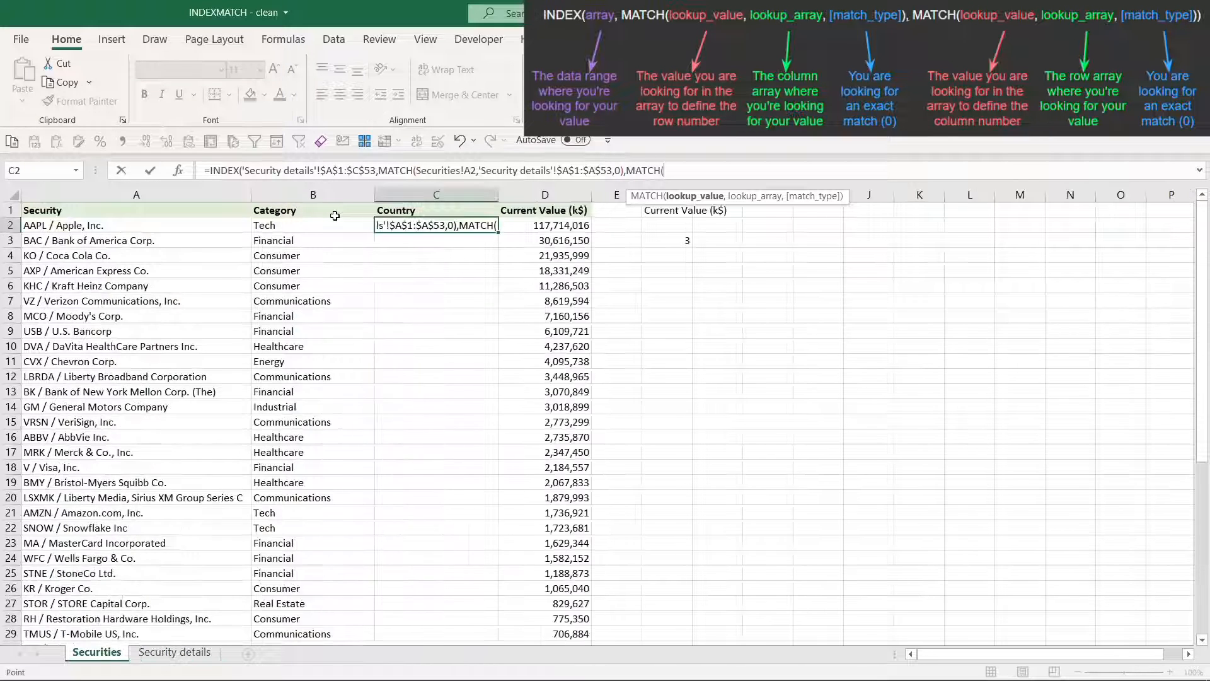
{"action": "left_click", "coordinate": [436, 211]}
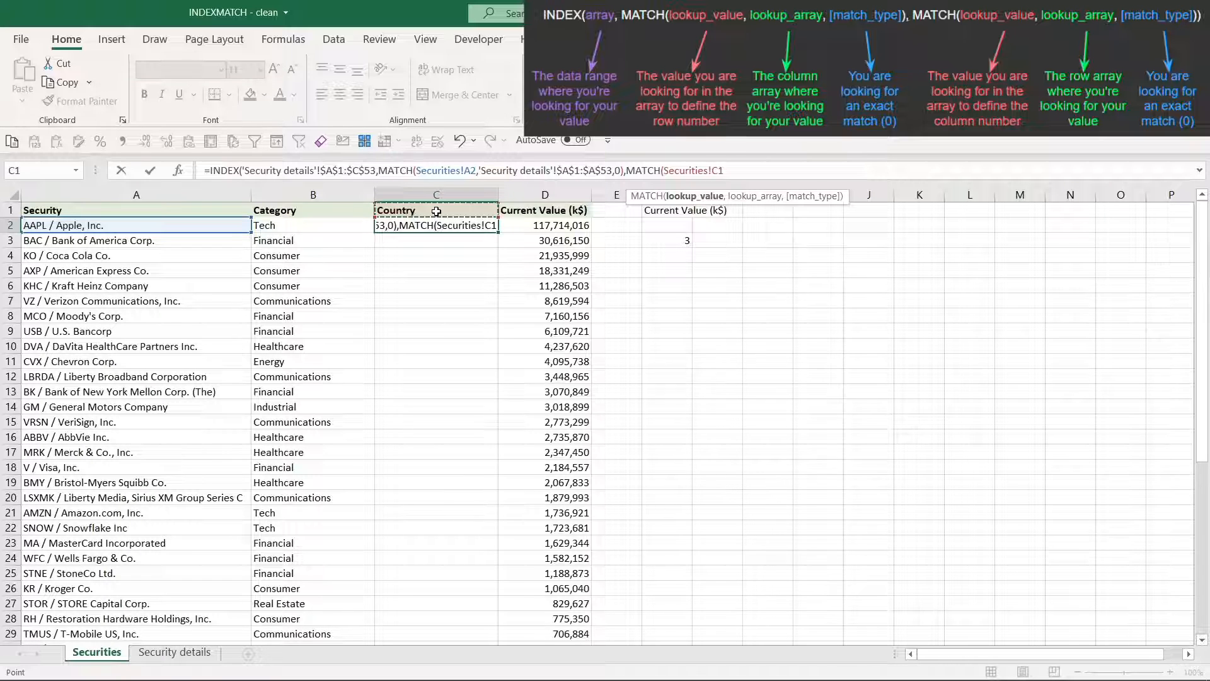
{"action": "key", "text": "F4"}
{"action": "key", "text": "F4"}
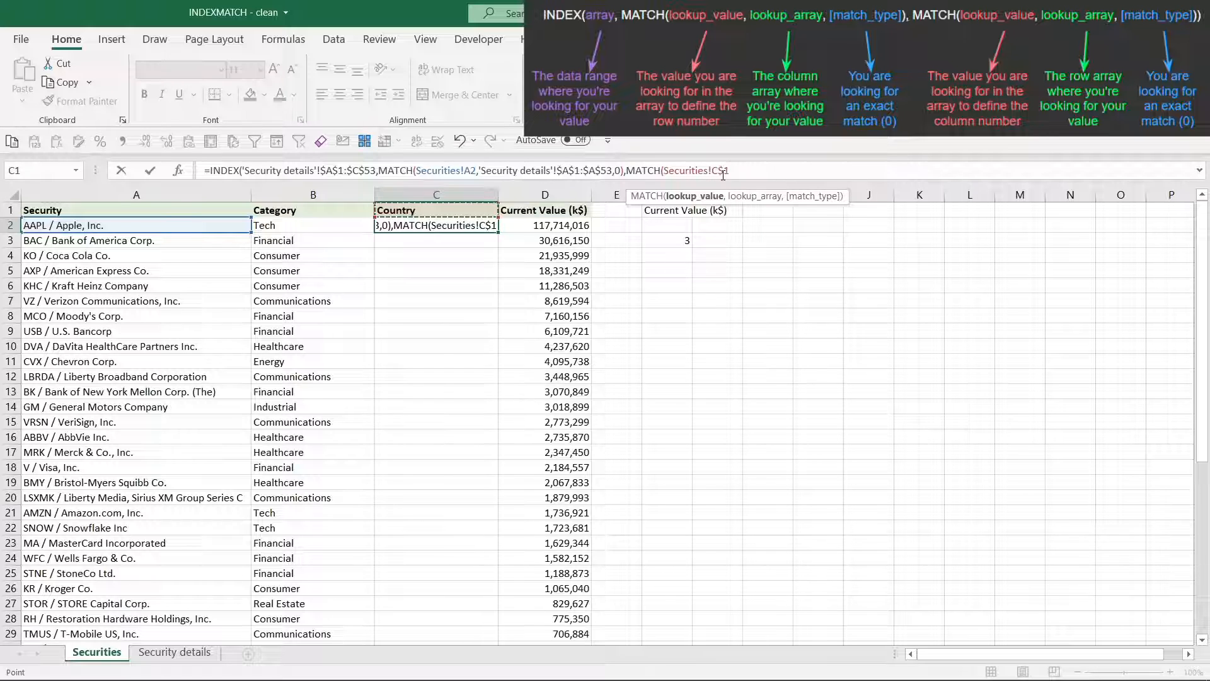
{"action": "type", "text": ","}
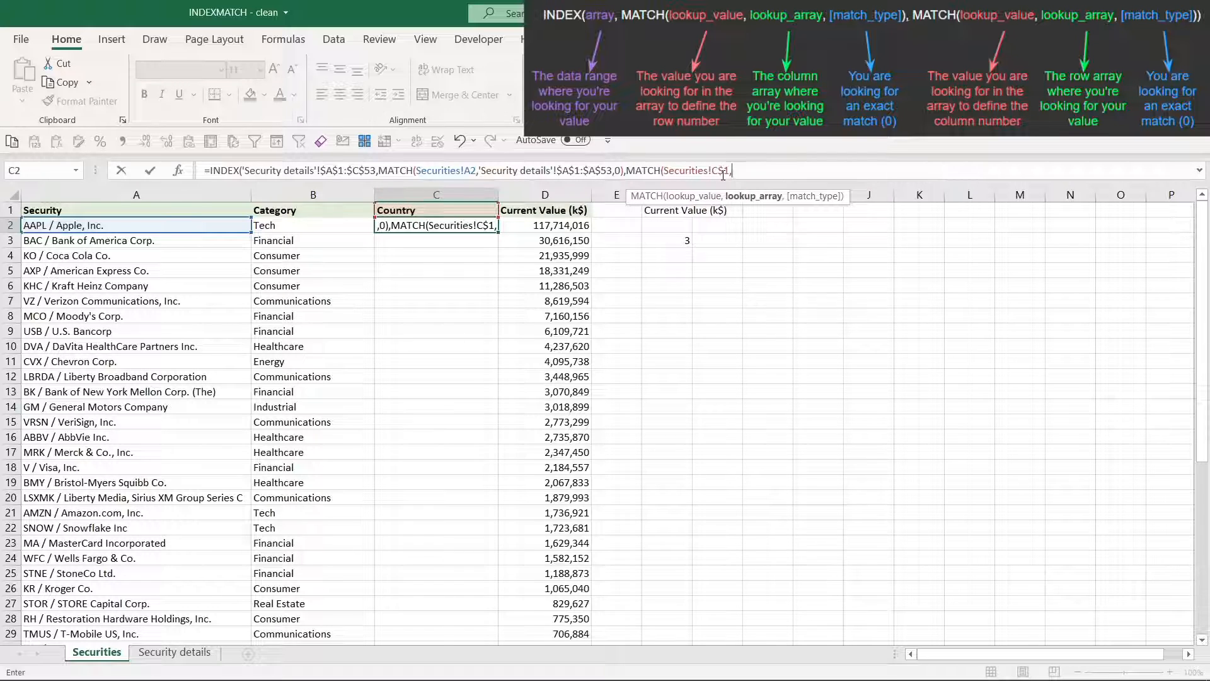
Give the column MATCH the absolute lookup array $A$1:$C$1 on Security details and match type 0
{"action": "key", "text": "ctrl+Page_Down"}
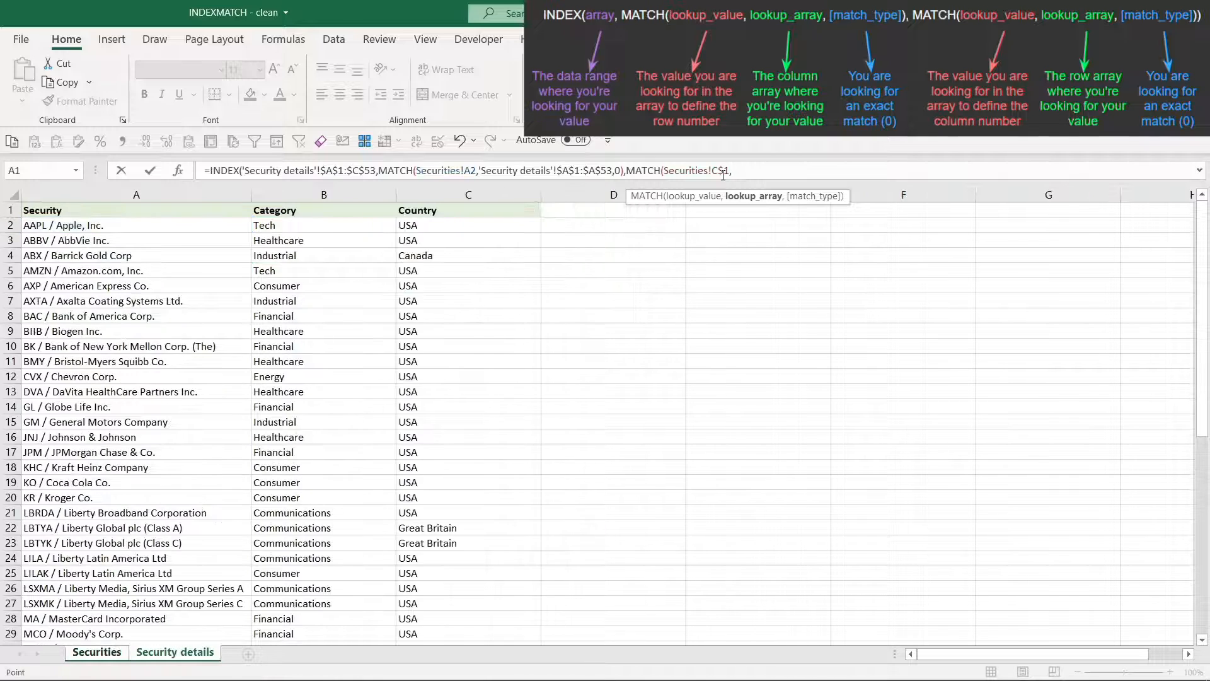
{"action": "left_click", "coordinate": [217, 214]}
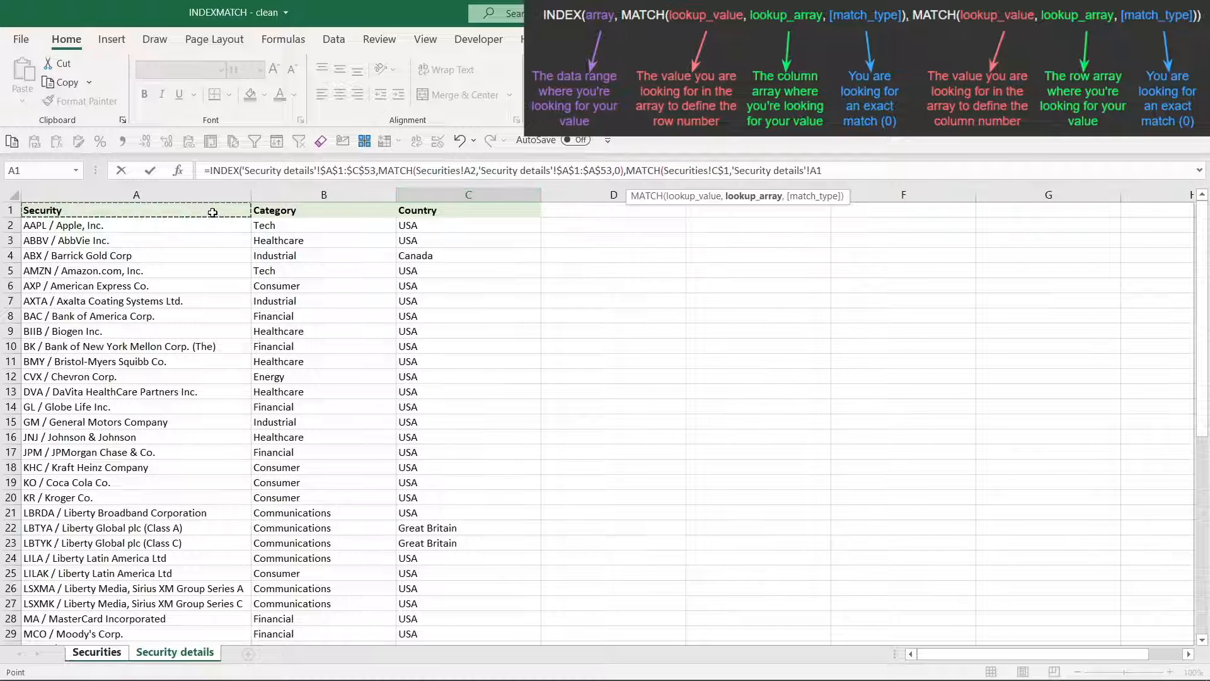
{"action": "left_click_drag", "start_coordinate": [255, 210], "coordinate": [418, 207]}
{"action": "key", "text": "F4"}
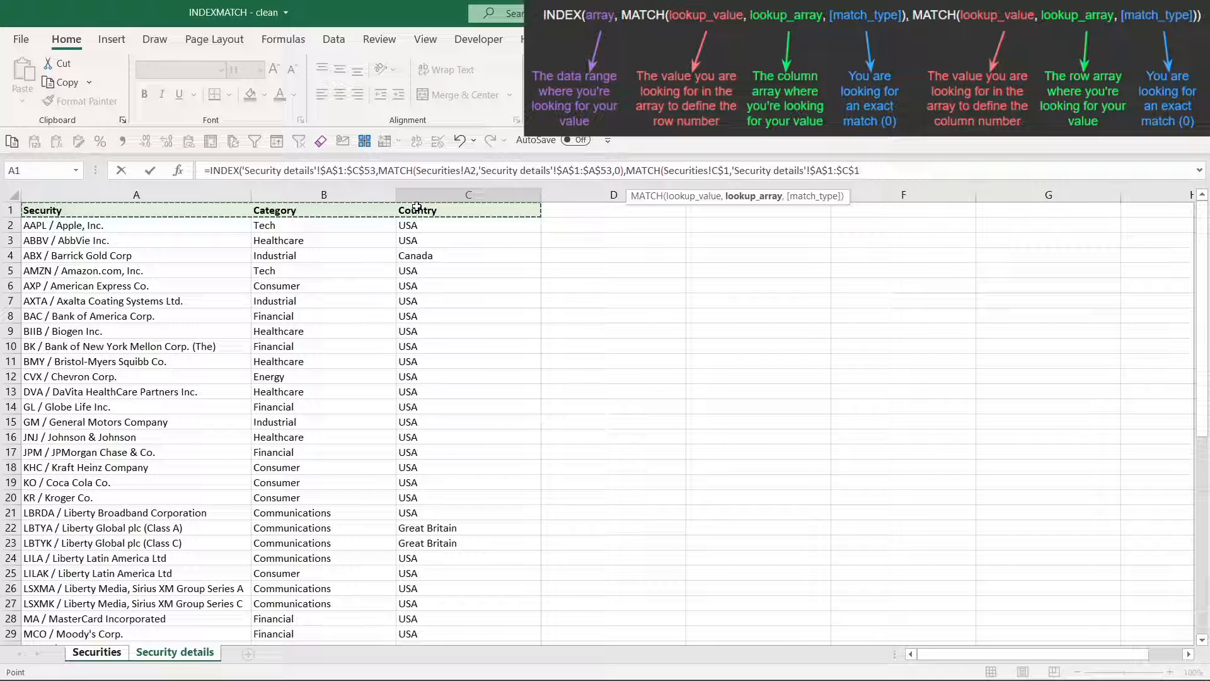
{"action": "type", "text": ",0"}
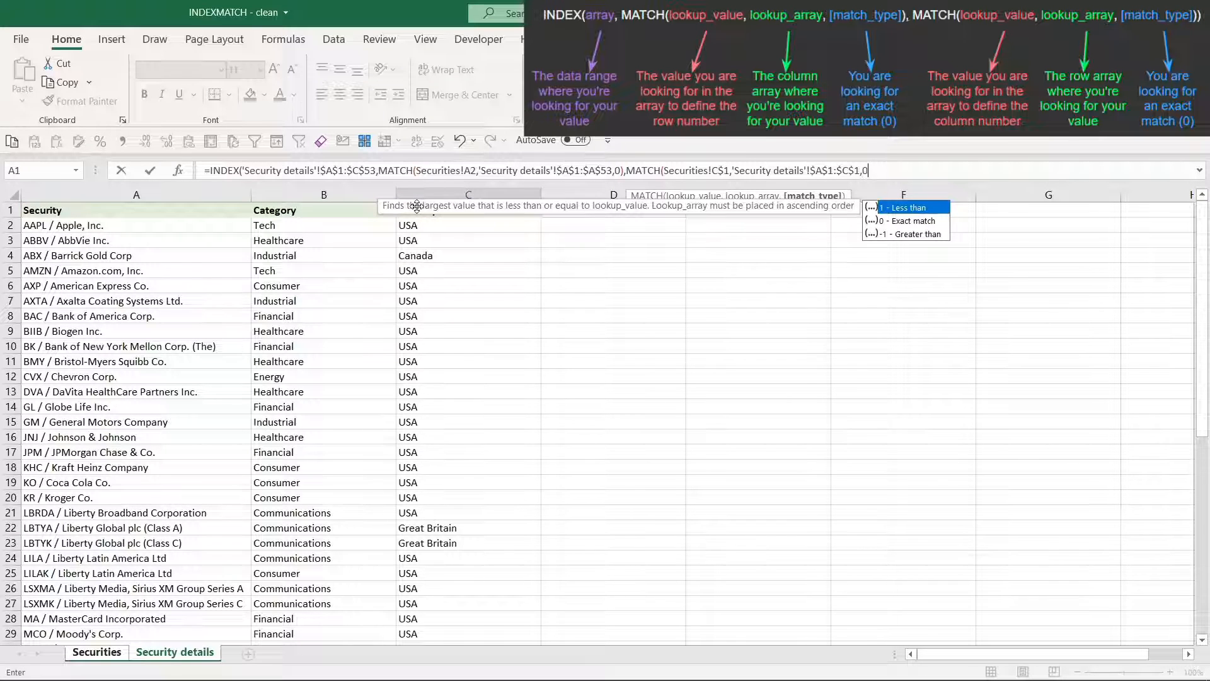
{"action": "type", "text": ")"}
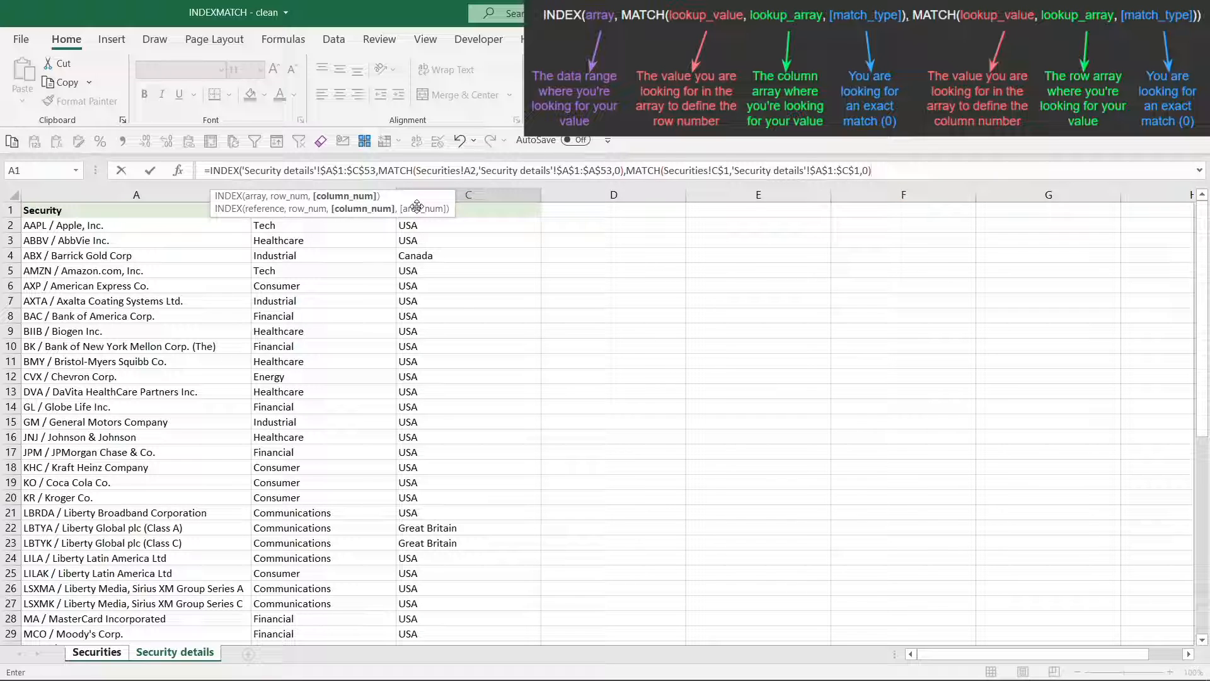
{"action": "type", "text": ")"}
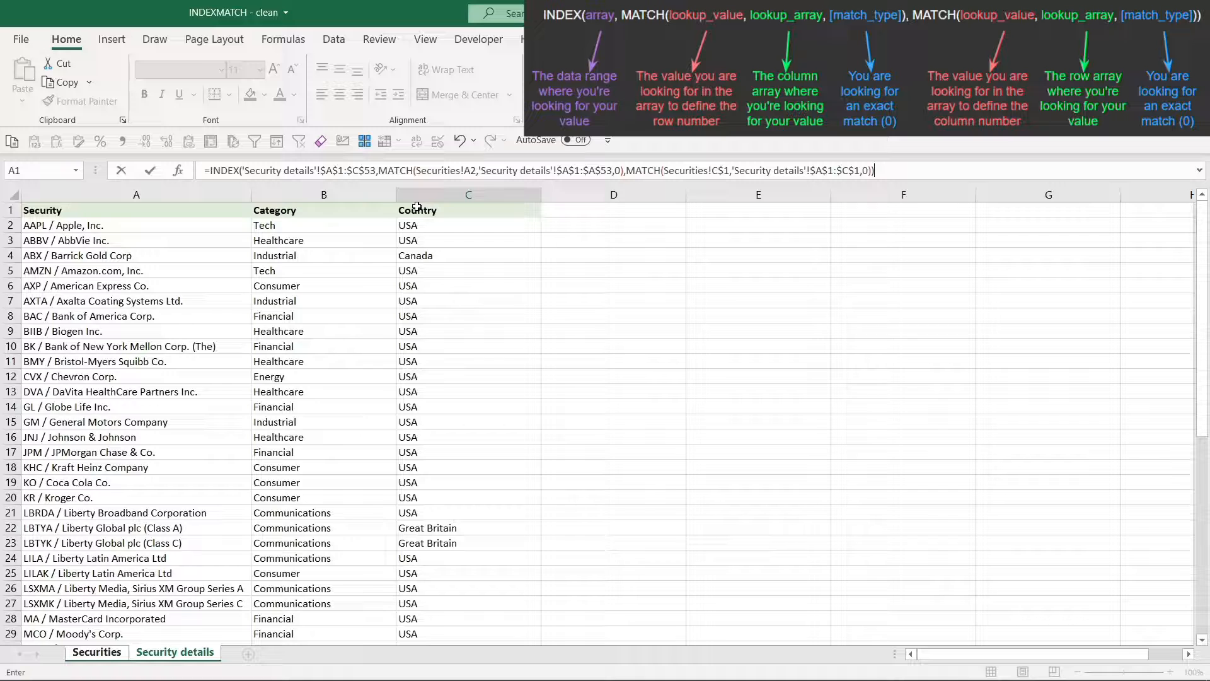
Close and enter C2's INDEX formula, and fill it down the Country column
{"action": "key", "text": "Return"}
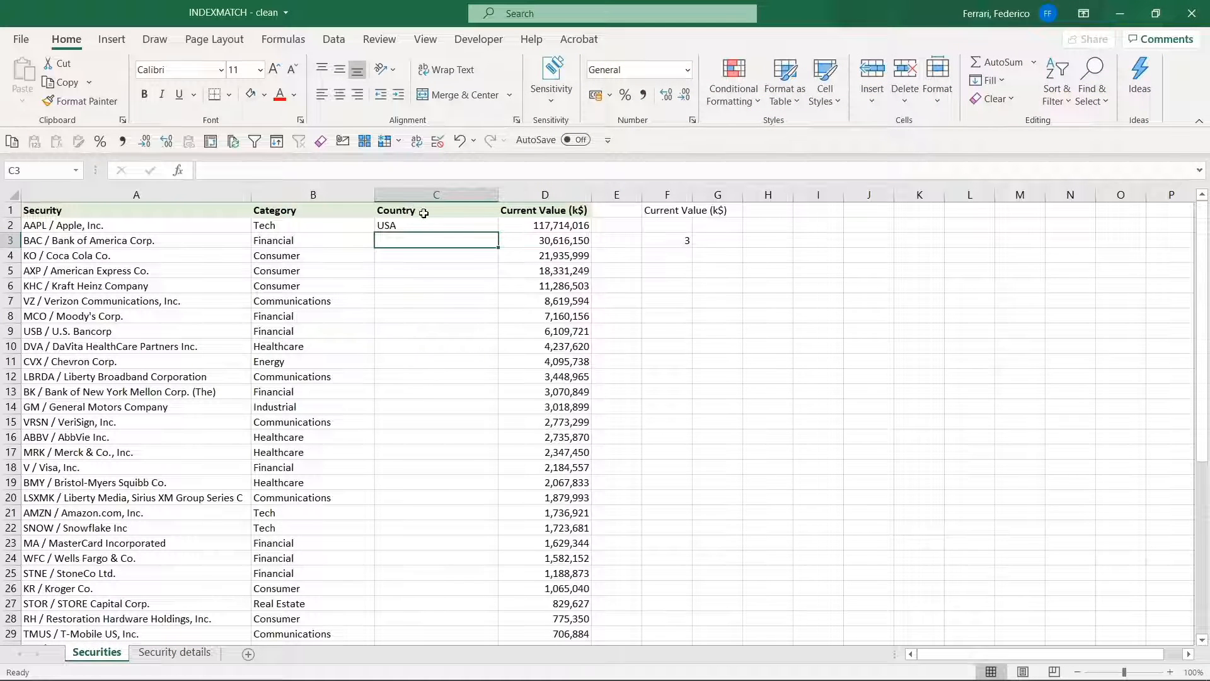
{"action": "left_click", "coordinate": [441, 225]}
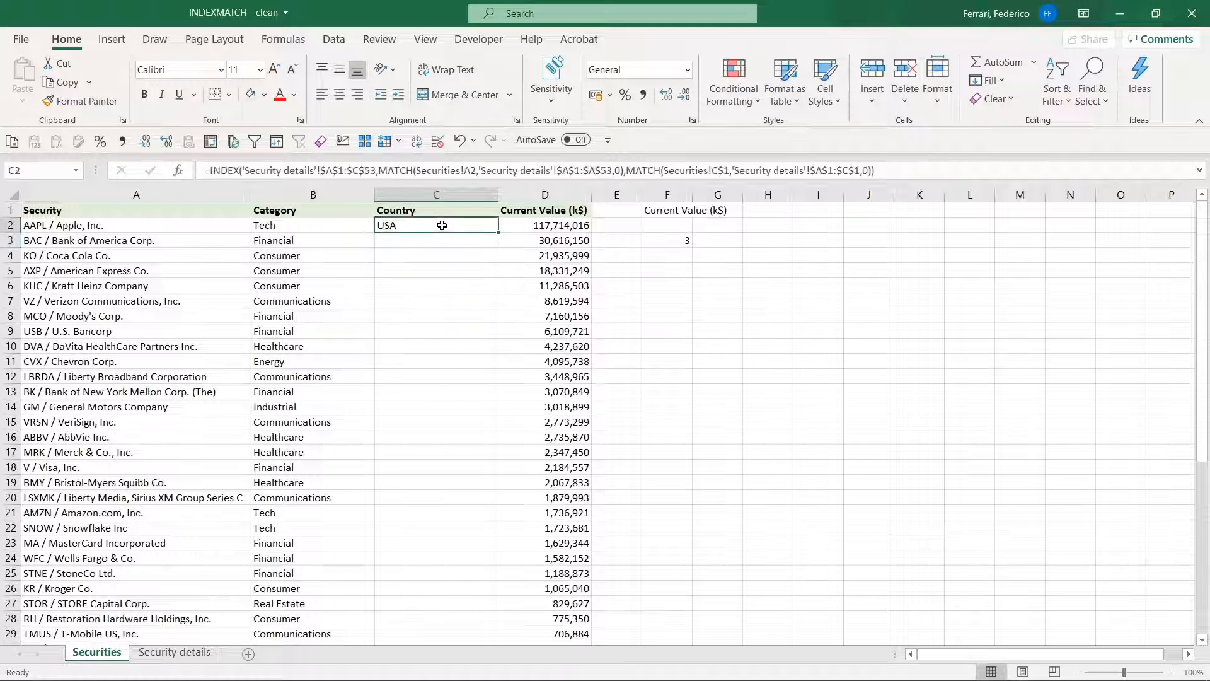
{"action": "double_click", "coordinate": [499, 233]}
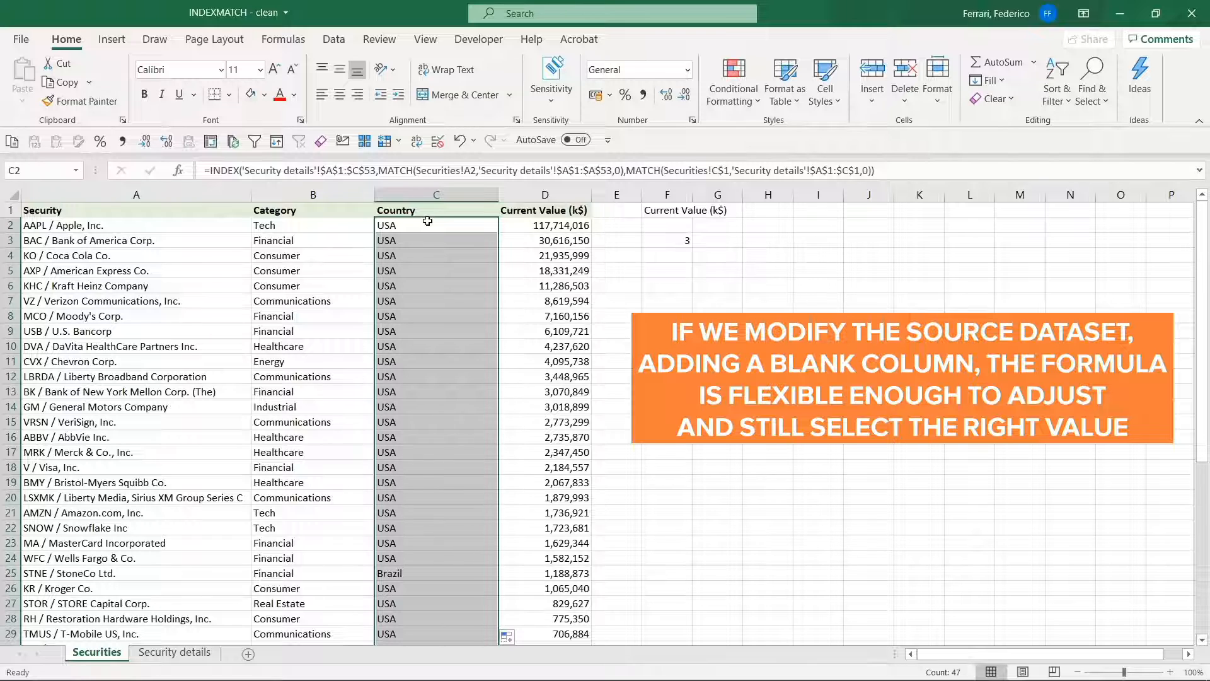
Insert a blank column before Category on Security details, and check the Country formula and values on Securities
{"action": "key", "text": "ctrl+Page_Down"}
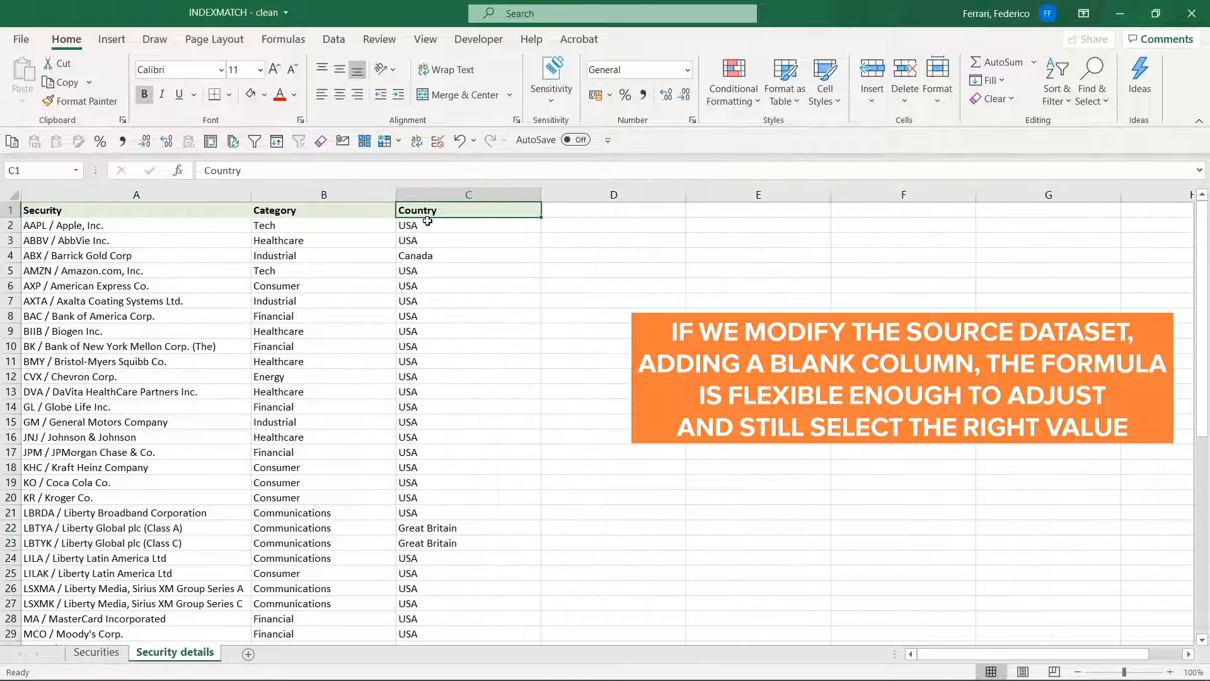
{"action": "left_click", "coordinate": [345, 195]}
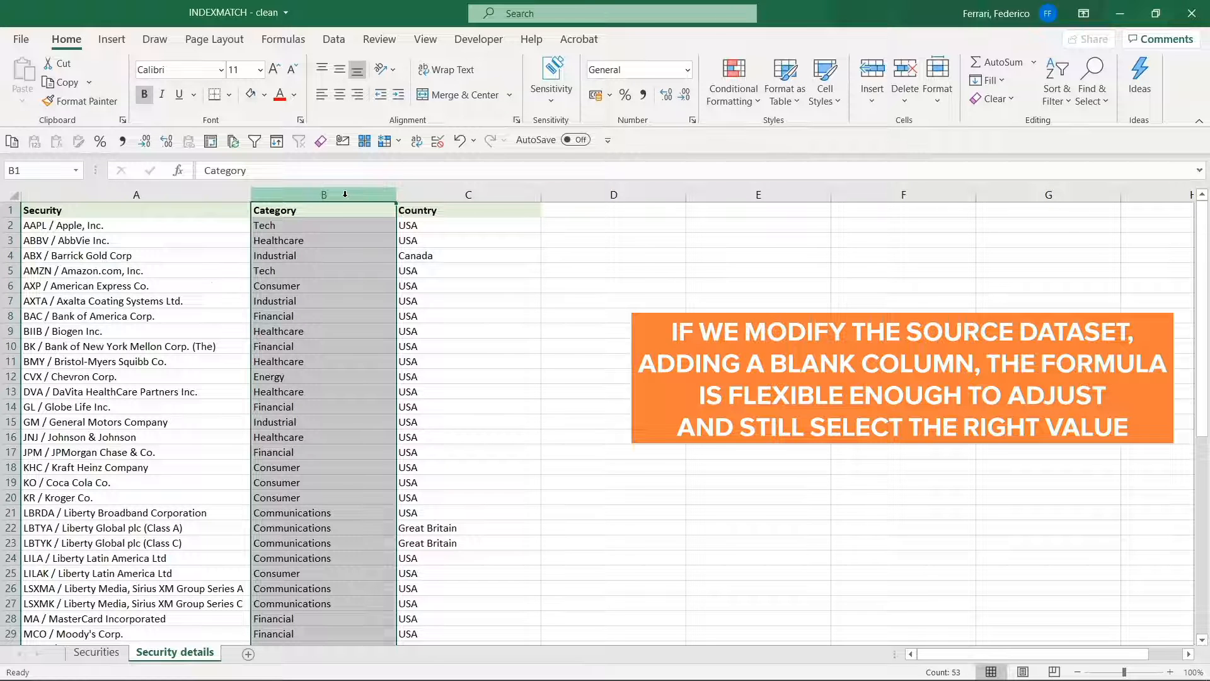
{"action": "key", "text": "ctrl+shift+plus"}
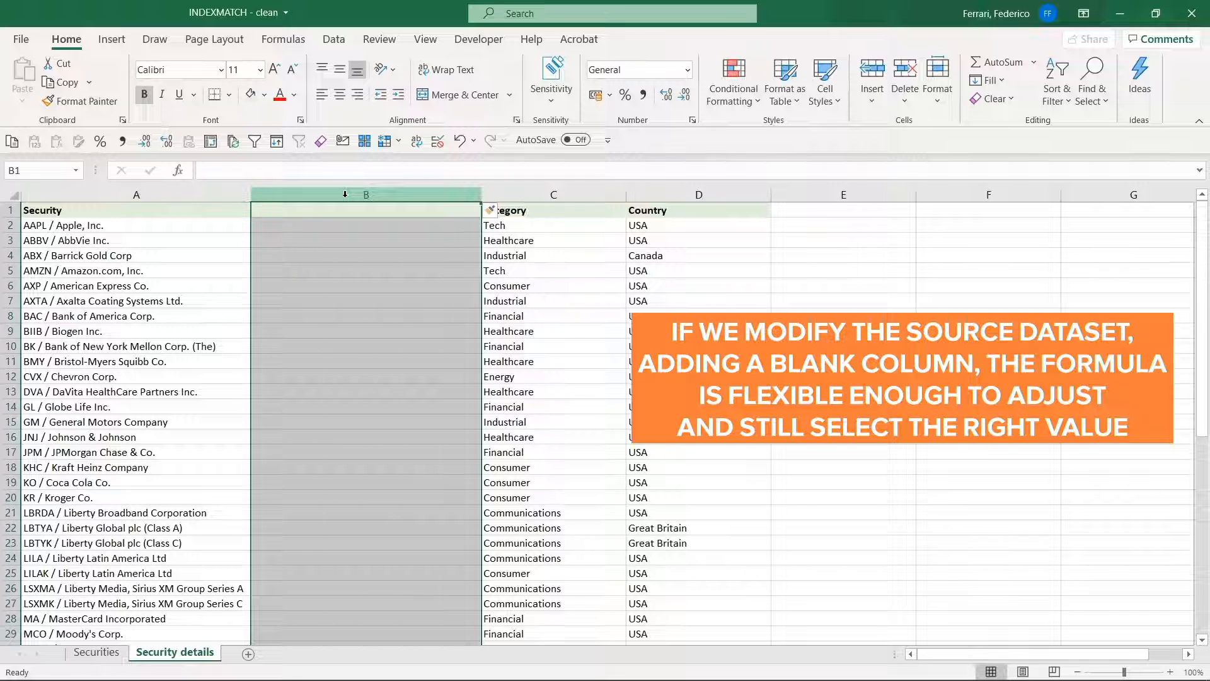
{"action": "key", "text": "ctrl+Page_Up"}
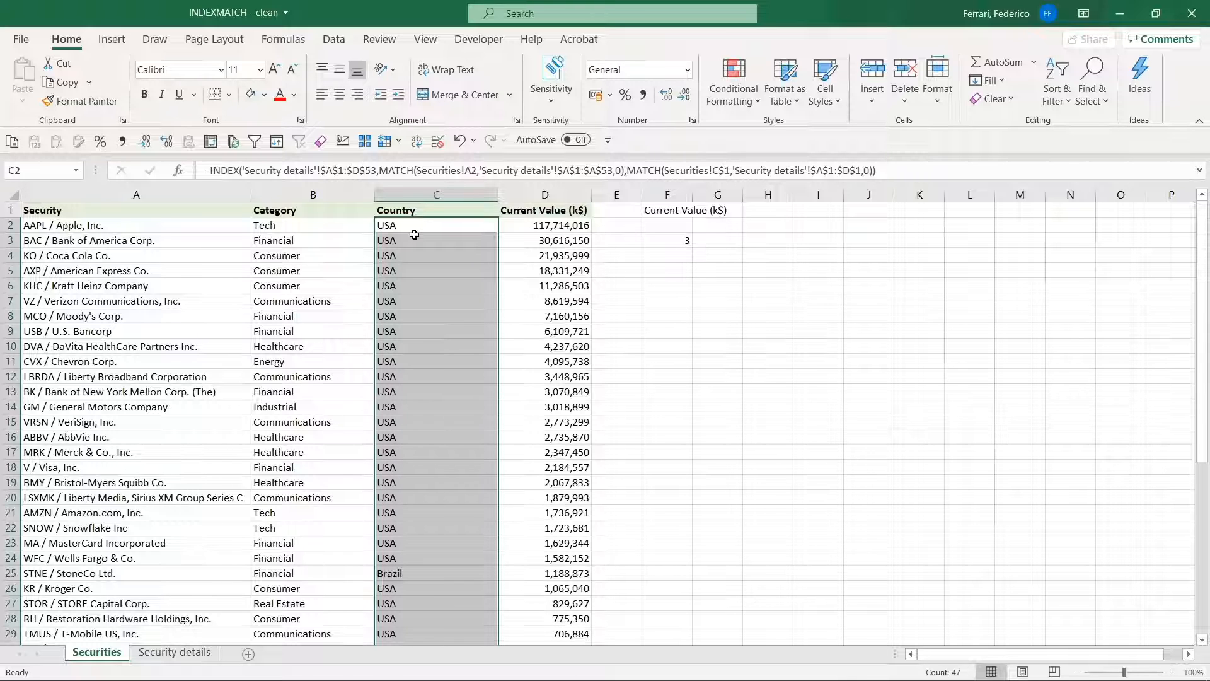
Move the Security column on Security details to between Category and Country by cutting and inserting it
{"action": "key", "text": "ctrl+Page_Down"}
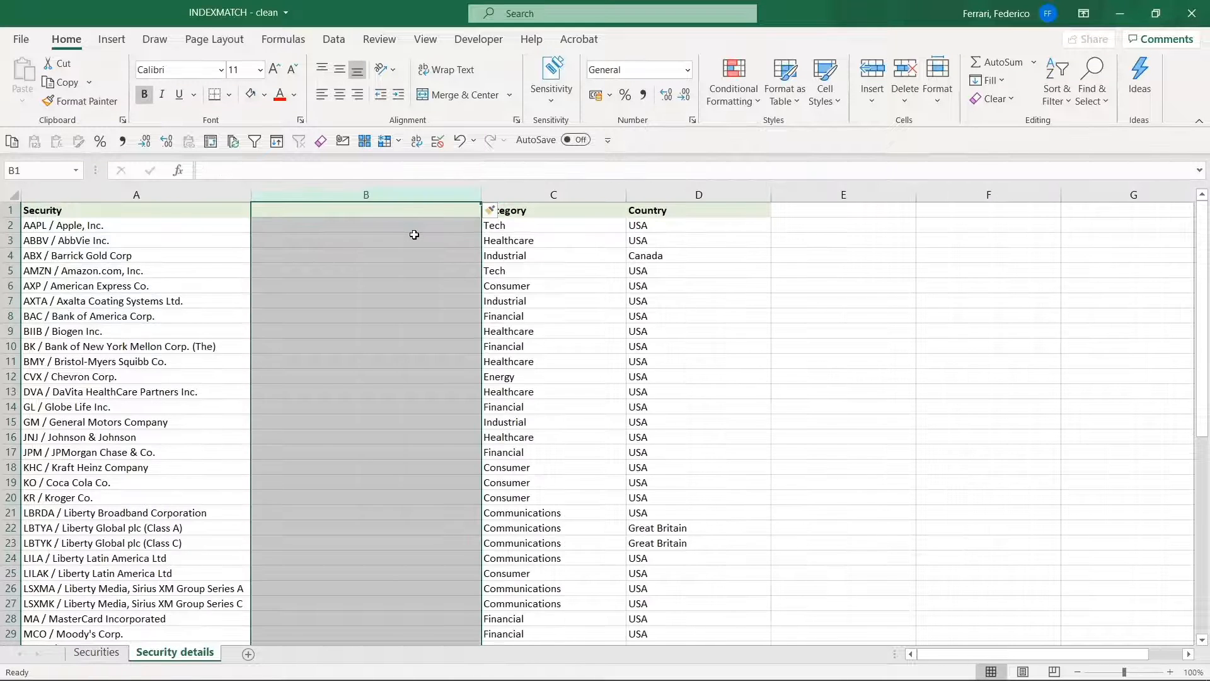
{"action": "left_click", "coordinate": [199, 194]}
{"action": "key", "text": "ctrl+x"}
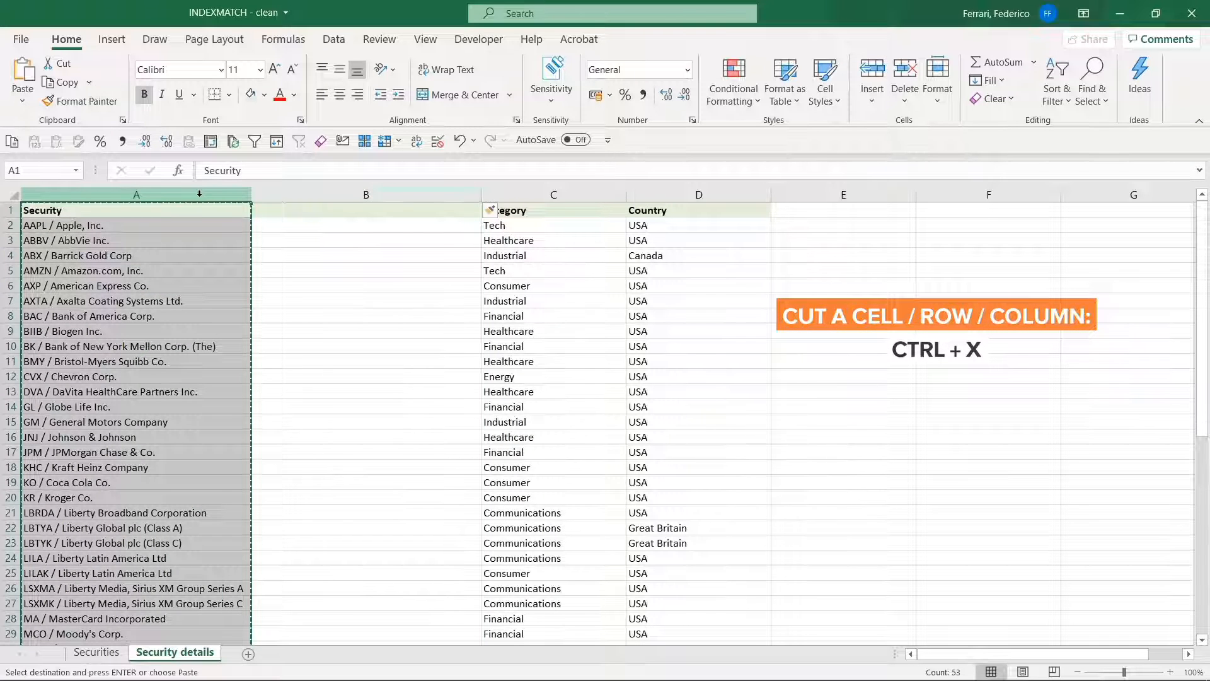
{"action": "left_click", "coordinate": [662, 193]}
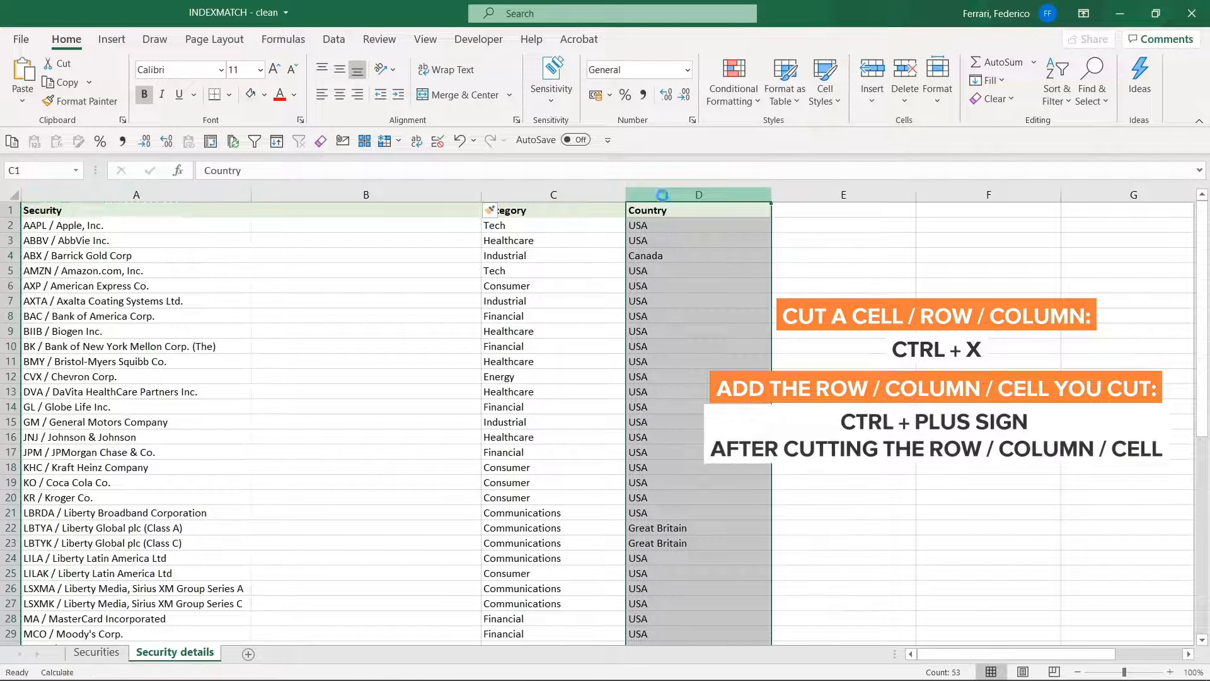
{"action": "key", "text": "ctrl+plus"}
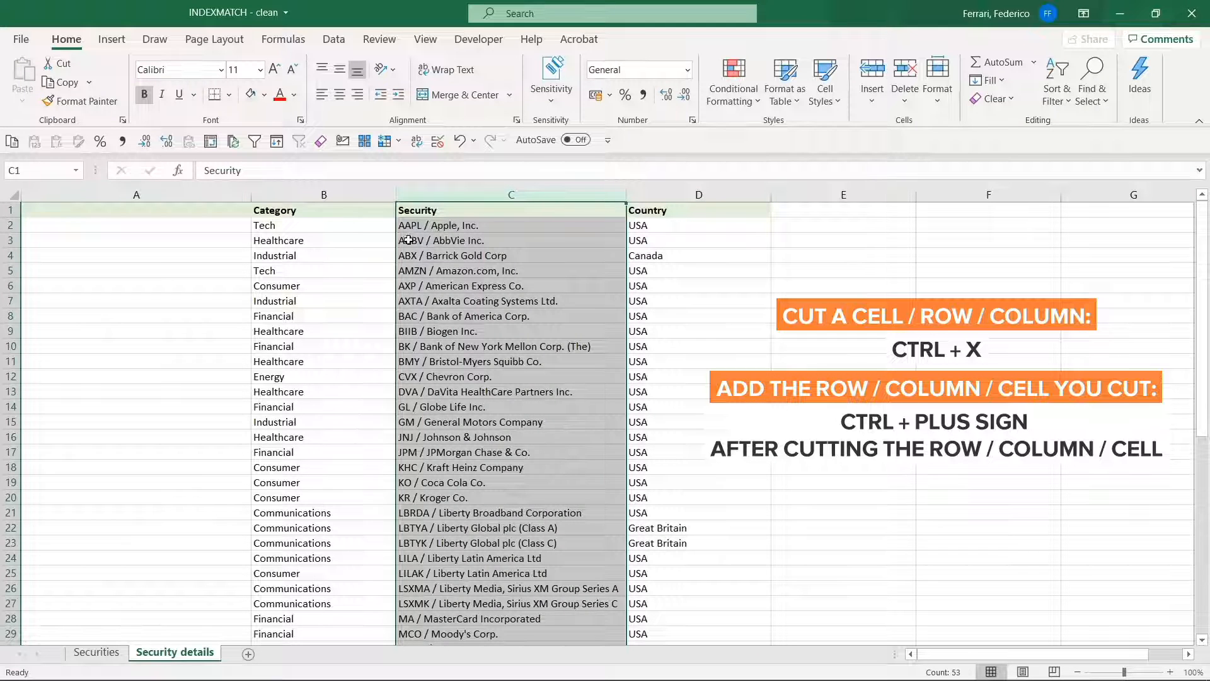
{"action": "left_click", "coordinate": [213, 214]}
{"action": "left_click", "coordinate": [291, 214]}
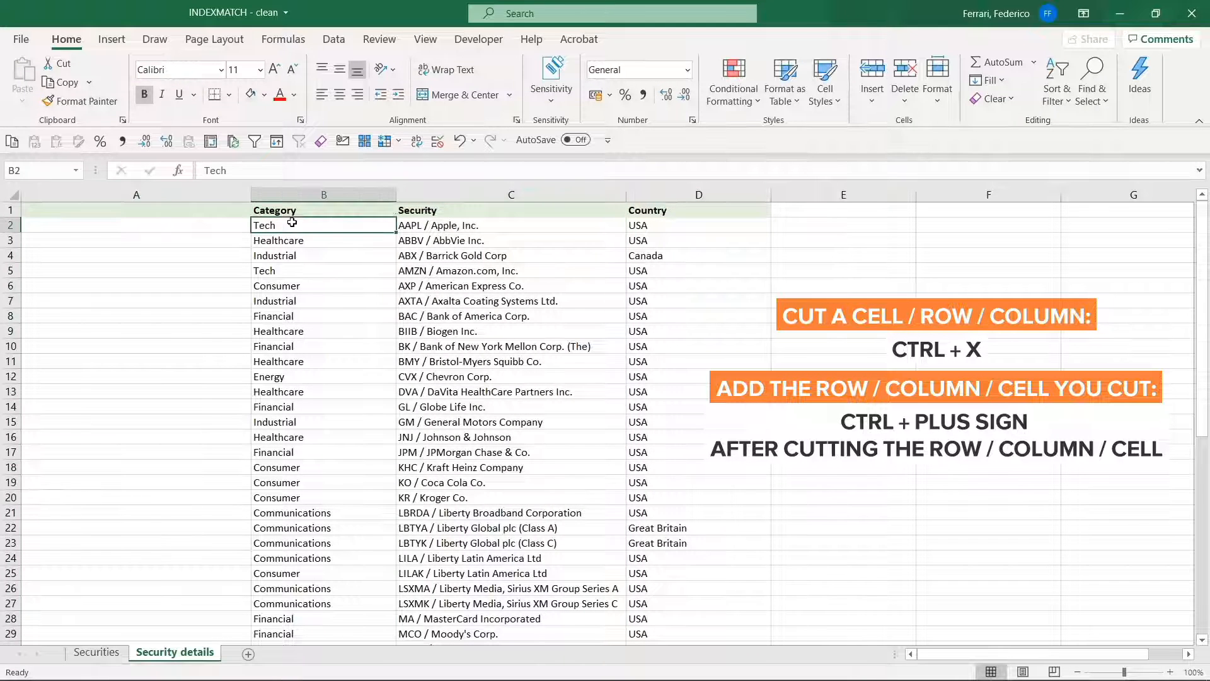
Check the reordered columns on Security details, and inspect the Category and Country formulas on Securities
{"action": "left_click", "coordinate": [403, 211]}
{"action": "left_click", "coordinate": [638, 218]}
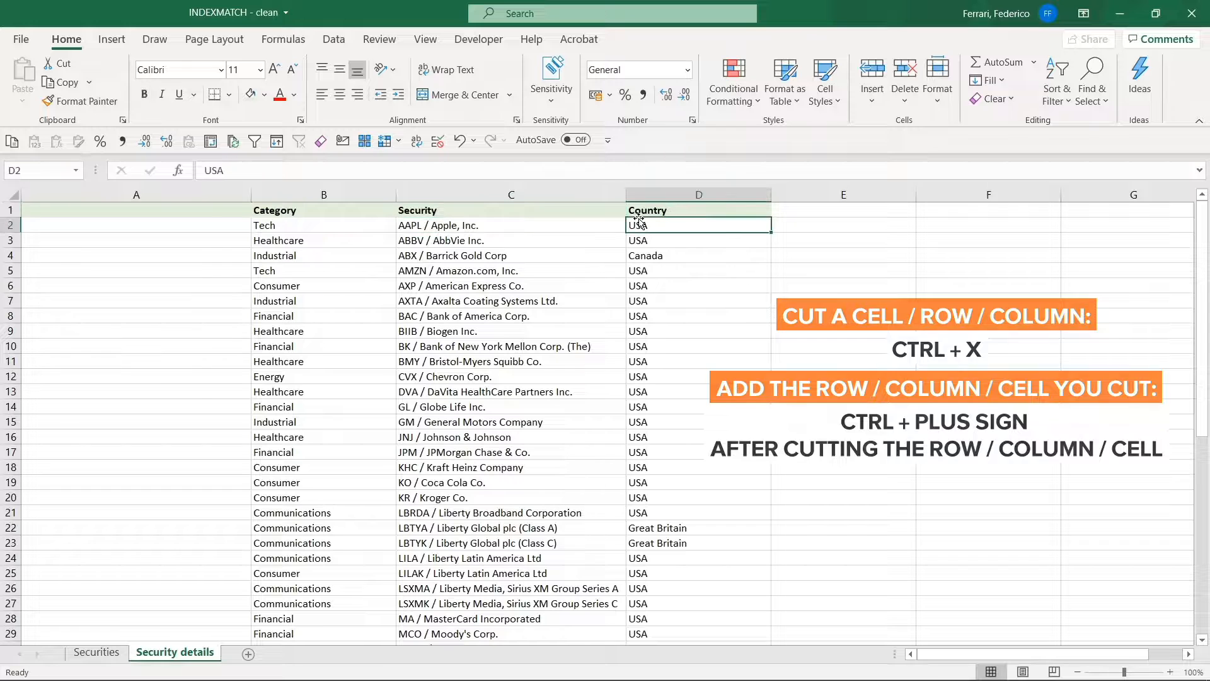
{"action": "key", "text": "ctrl+Page_Up"}
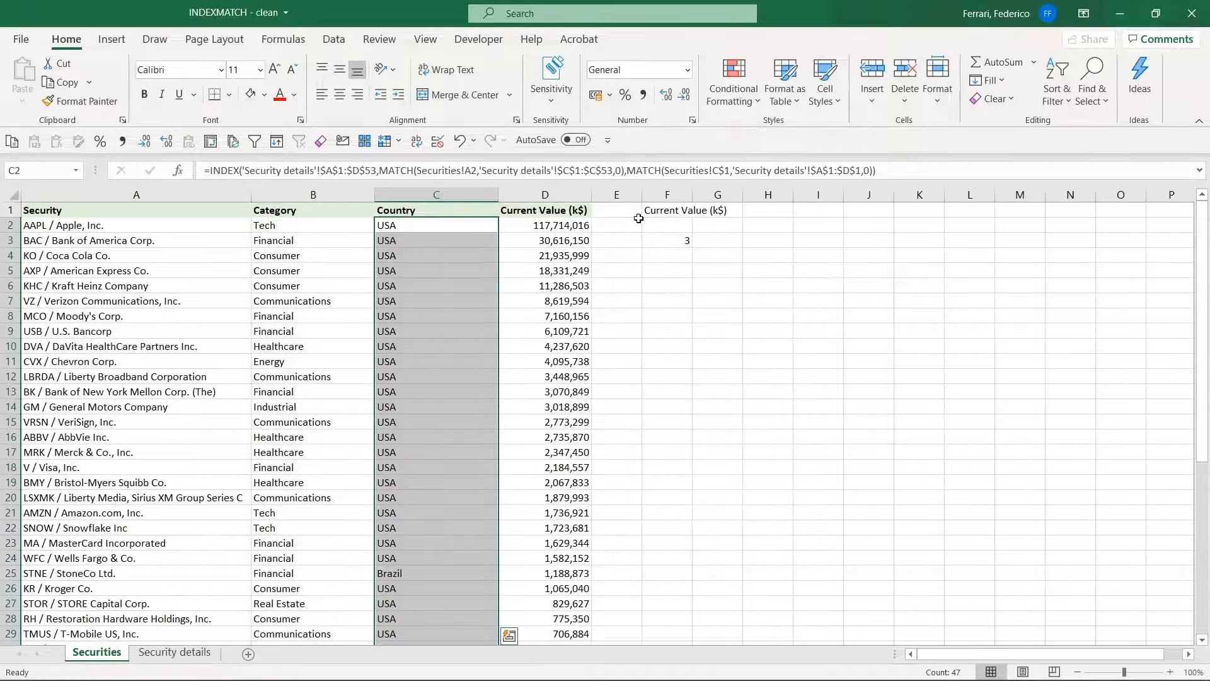
{"action": "left_click", "coordinate": [274, 239]}
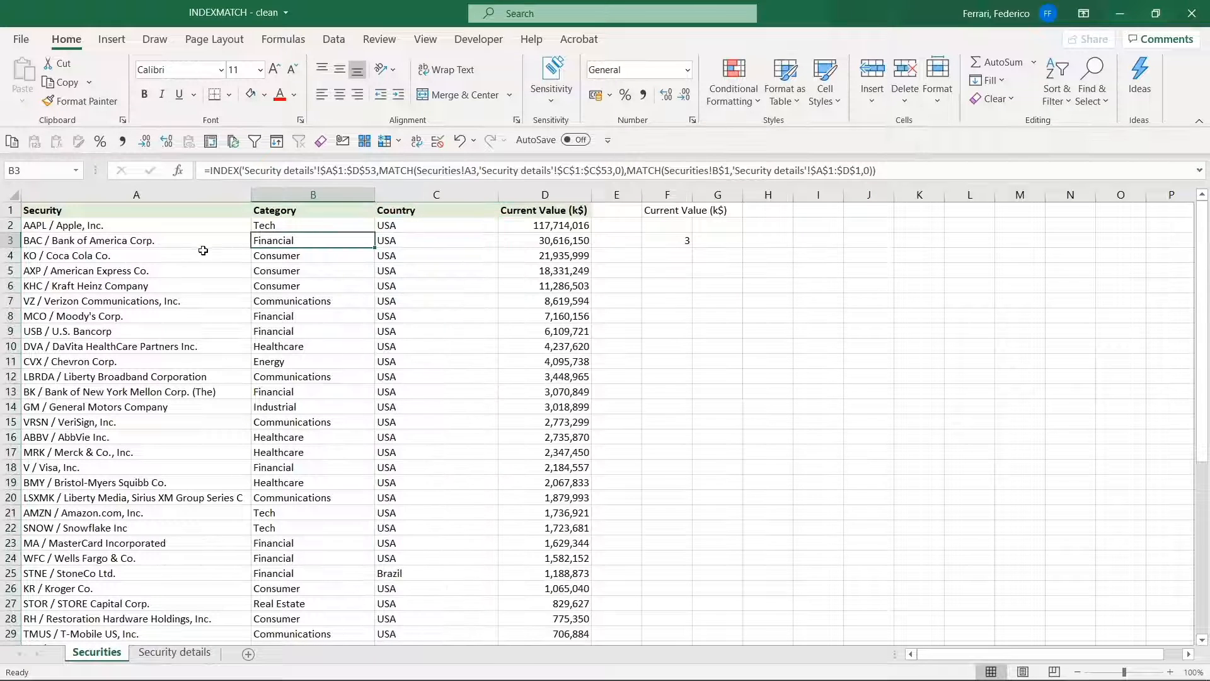
{"action": "left_click", "coordinate": [311, 228]}
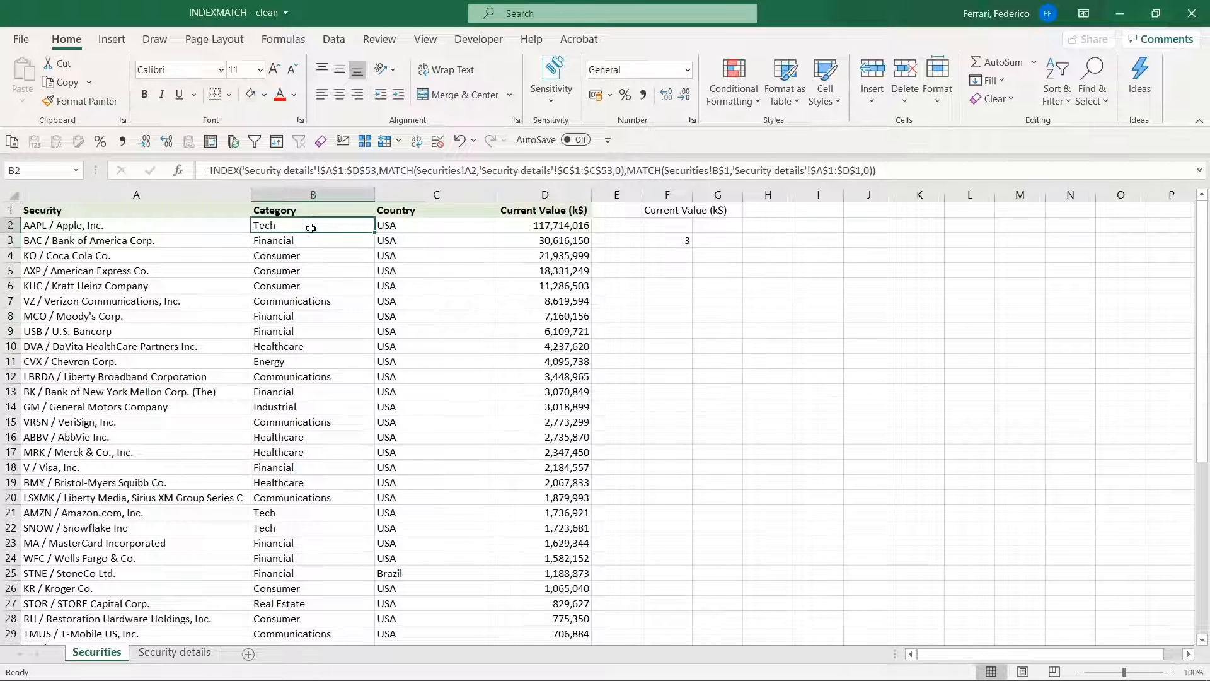
{"action": "left_click", "coordinate": [434, 225]}
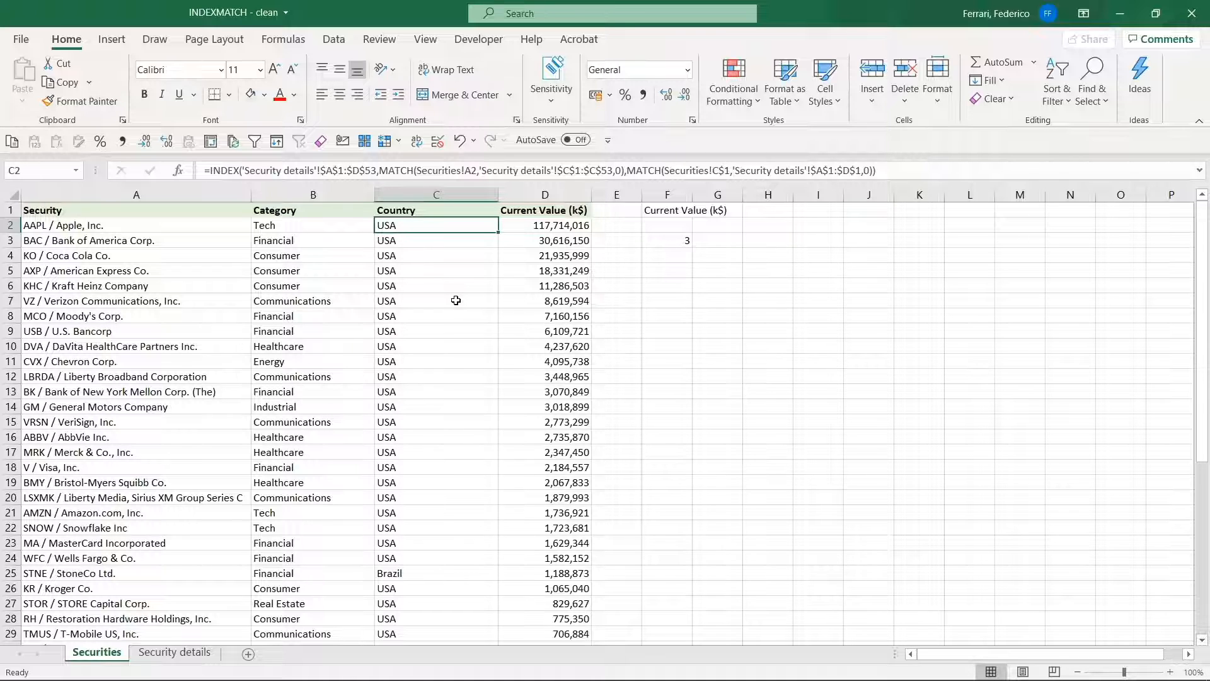
{"action": "key", "text": "Left"}
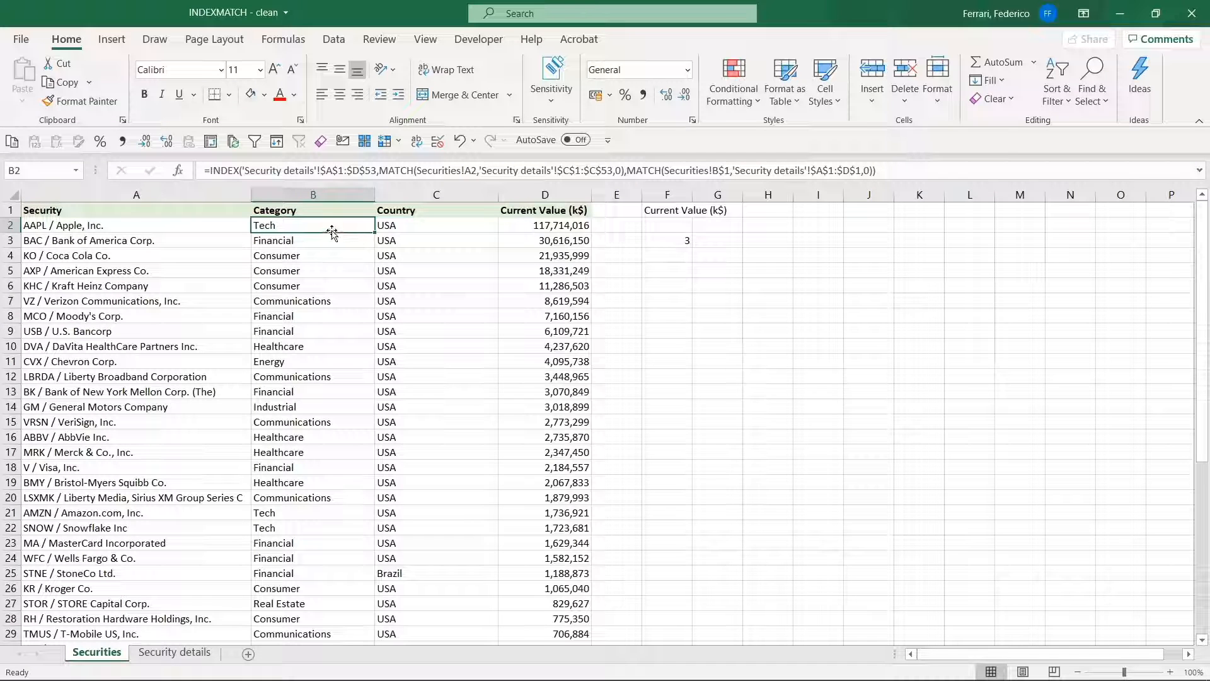
Clear all Country formulas below the header on Securities, from C2 to C48
{"action": "left_click", "coordinate": [420, 223]}
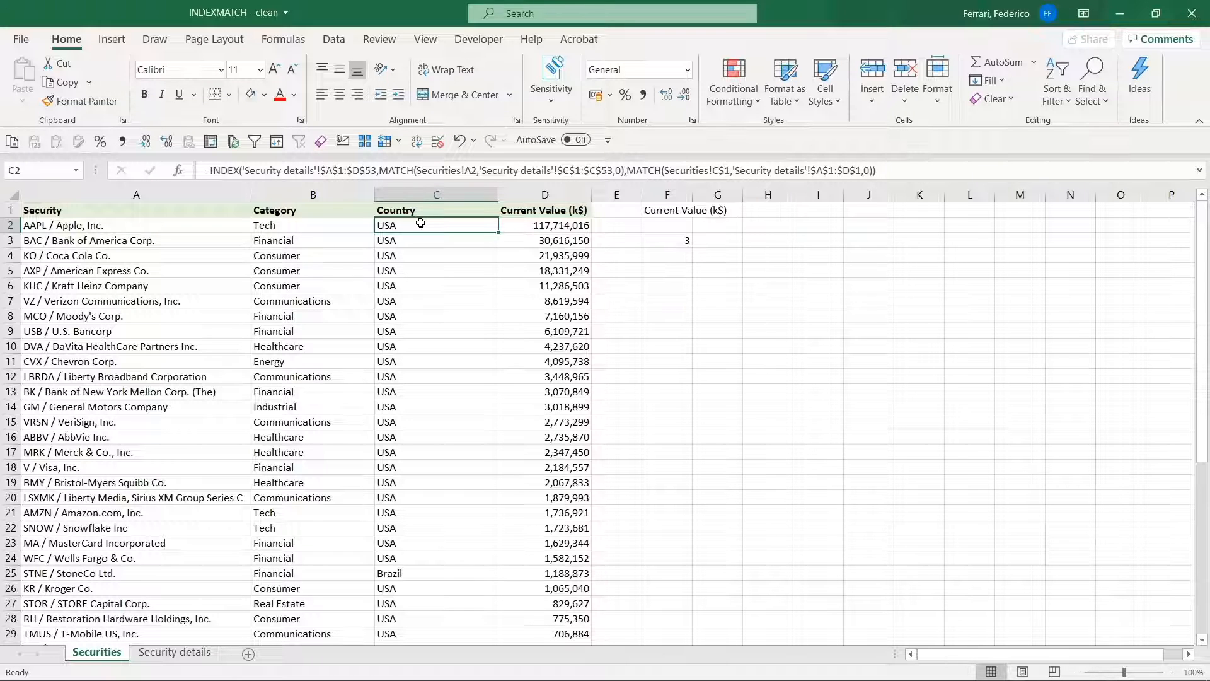
{"action": "key", "text": "ctrl+shift+Down"}
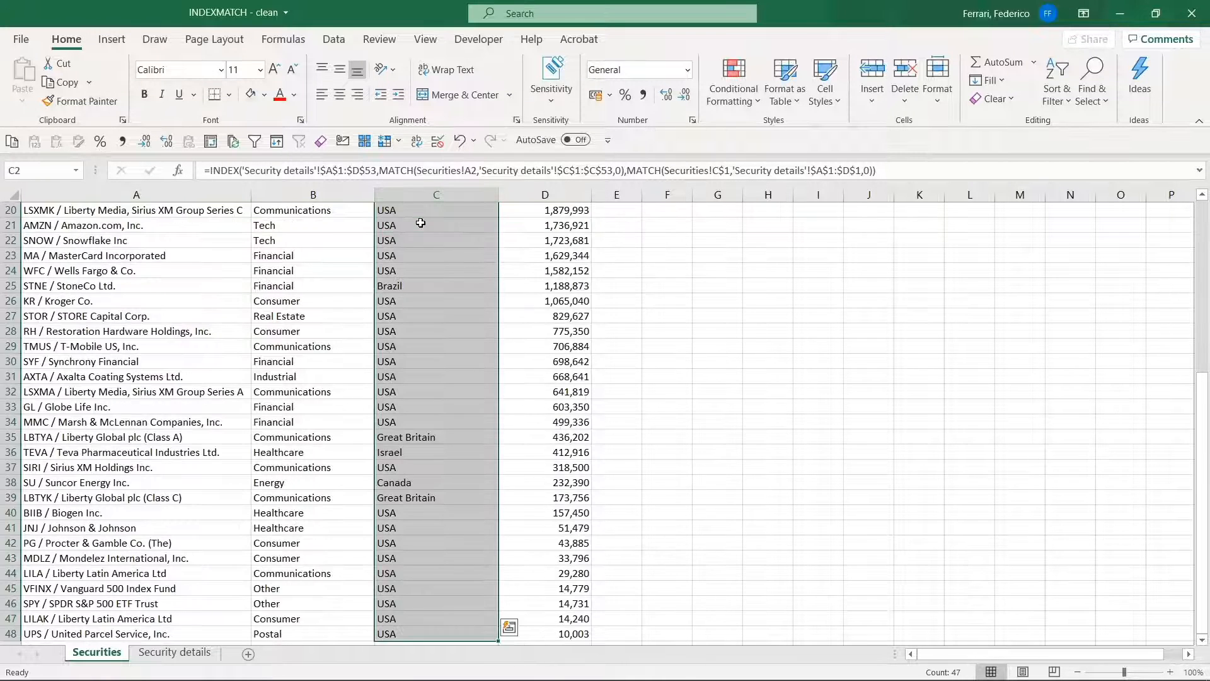
{"action": "key", "text": "Delete"}
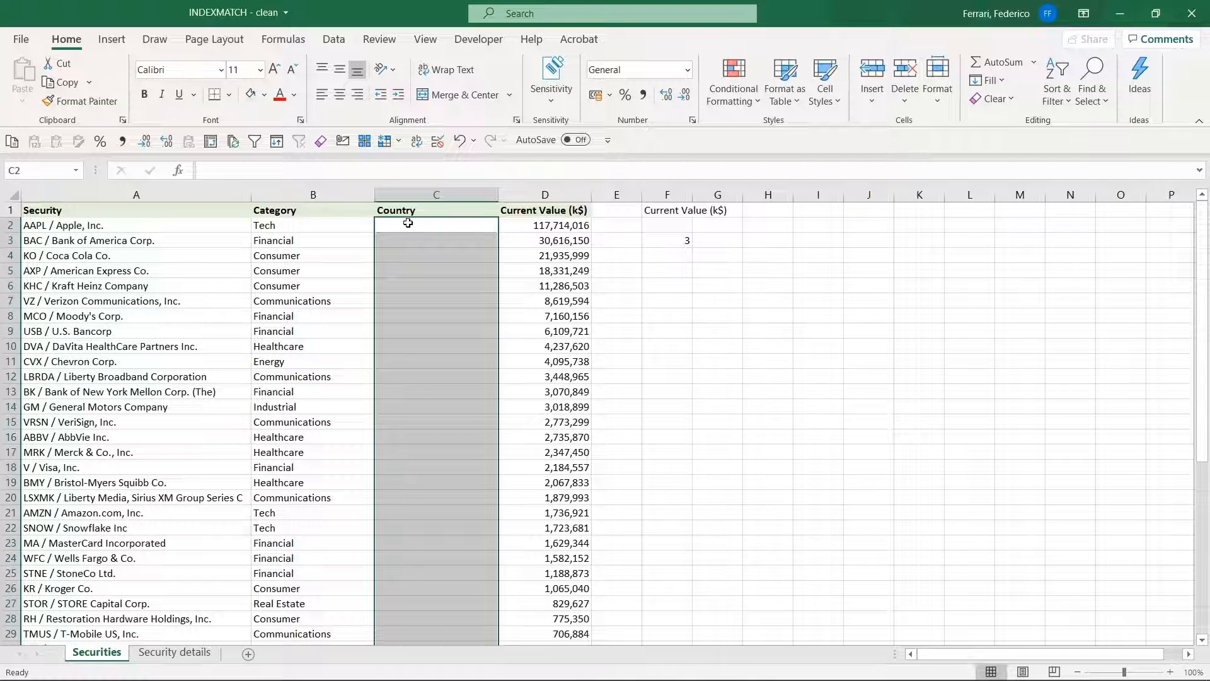
Lock the column of the first MATCH lookup value in B2's formula, making it Securities!$A2
{"action": "left_click", "coordinate": [313, 221]}
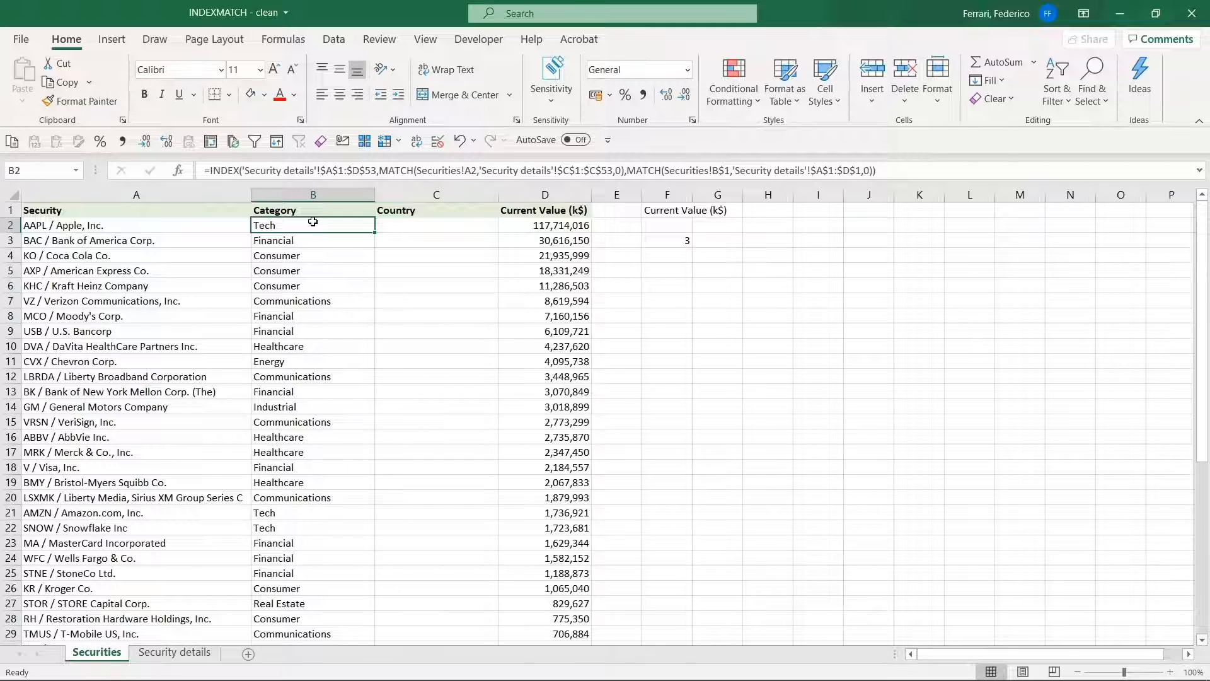
{"action": "key", "text": "F2"}
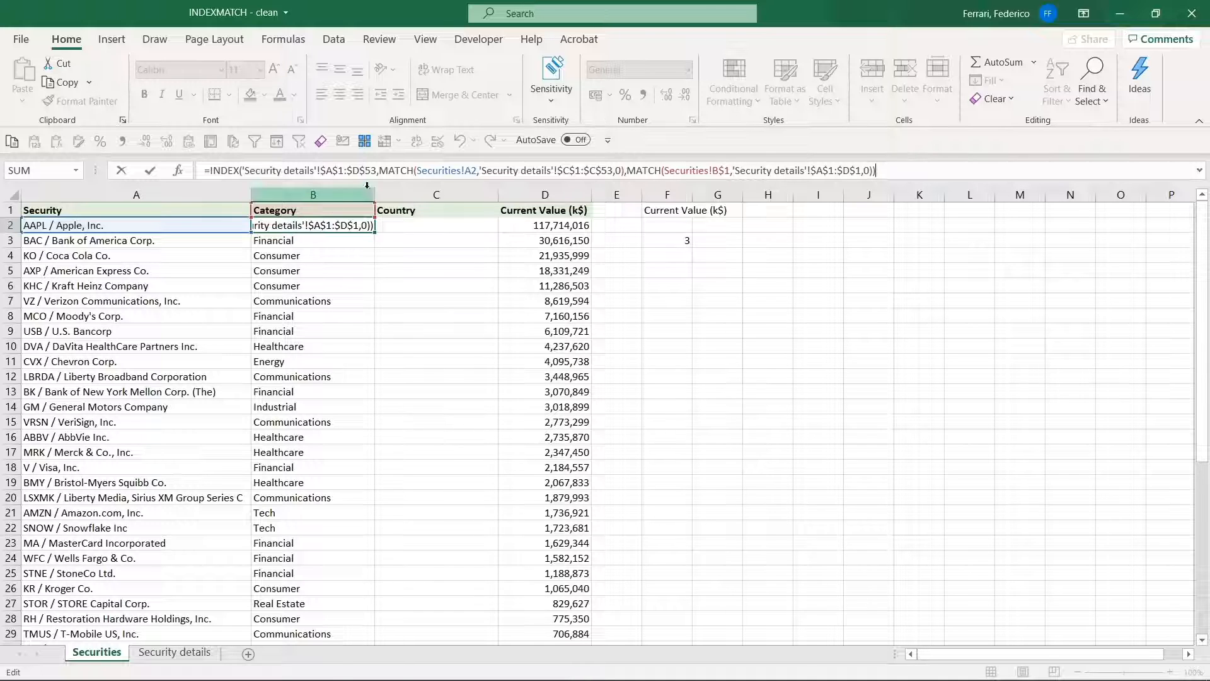
{"action": "left_click", "coordinate": [476, 171]}
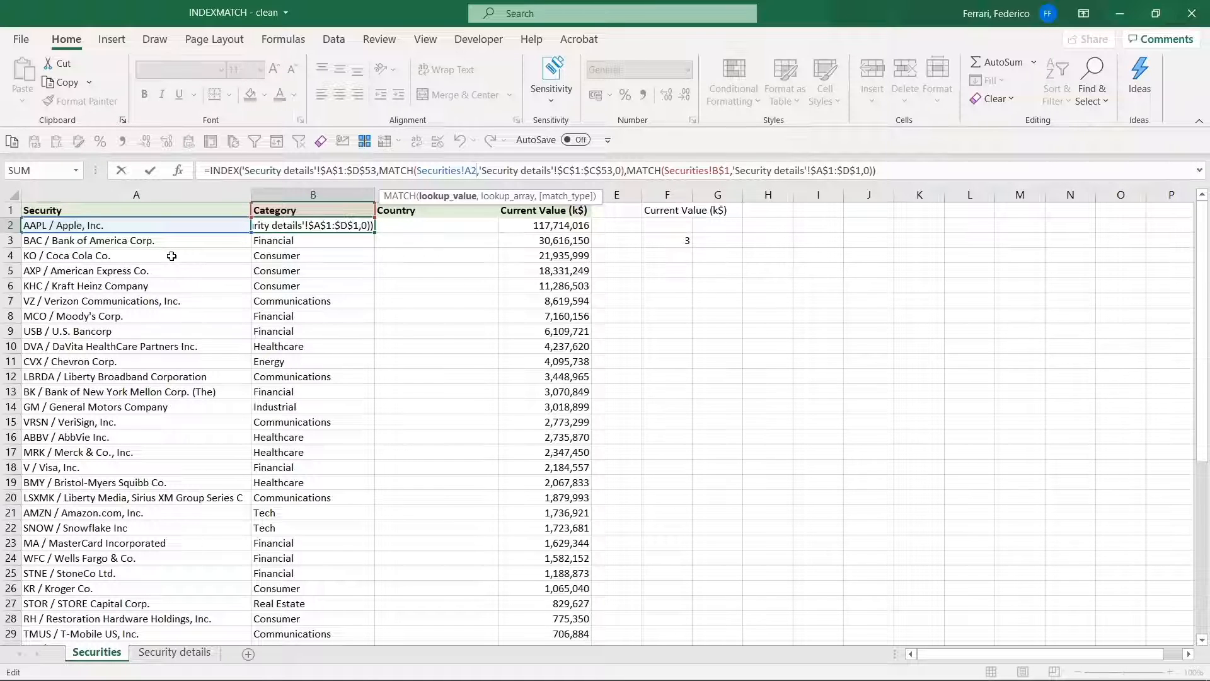
{"action": "key", "text": "F4"}
{"action": "key", "text": "F4"}
{"action": "key", "text": "F4"}
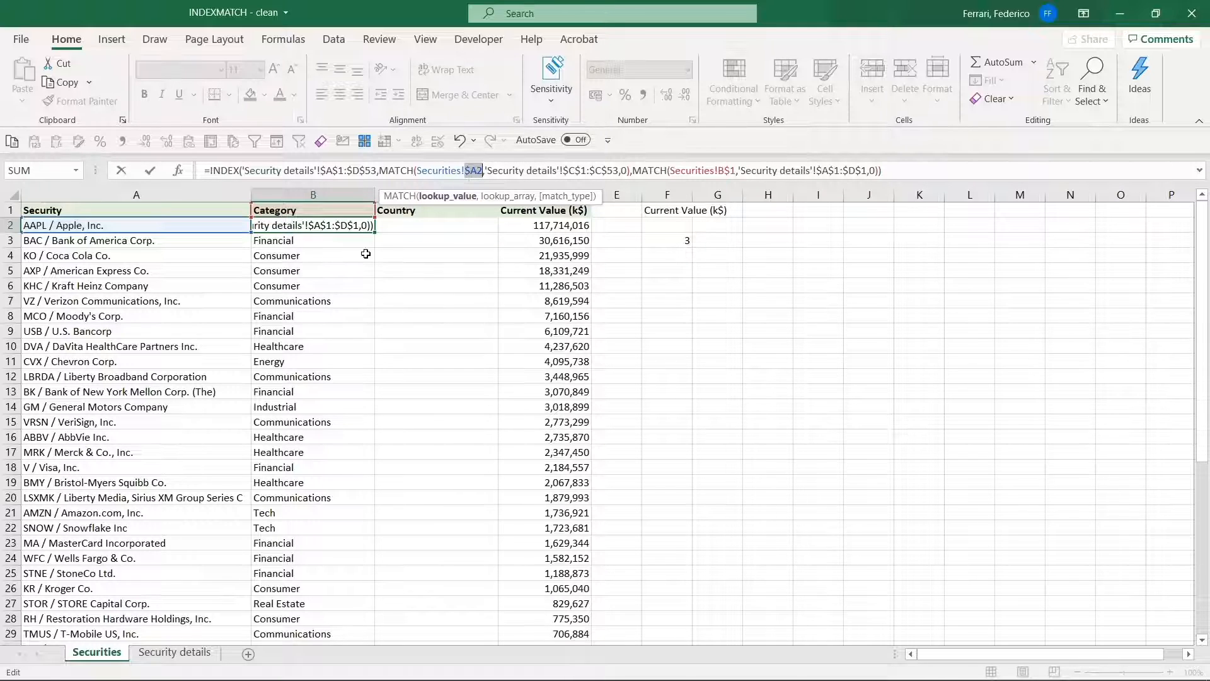
{"action": "key", "text": "Return"}
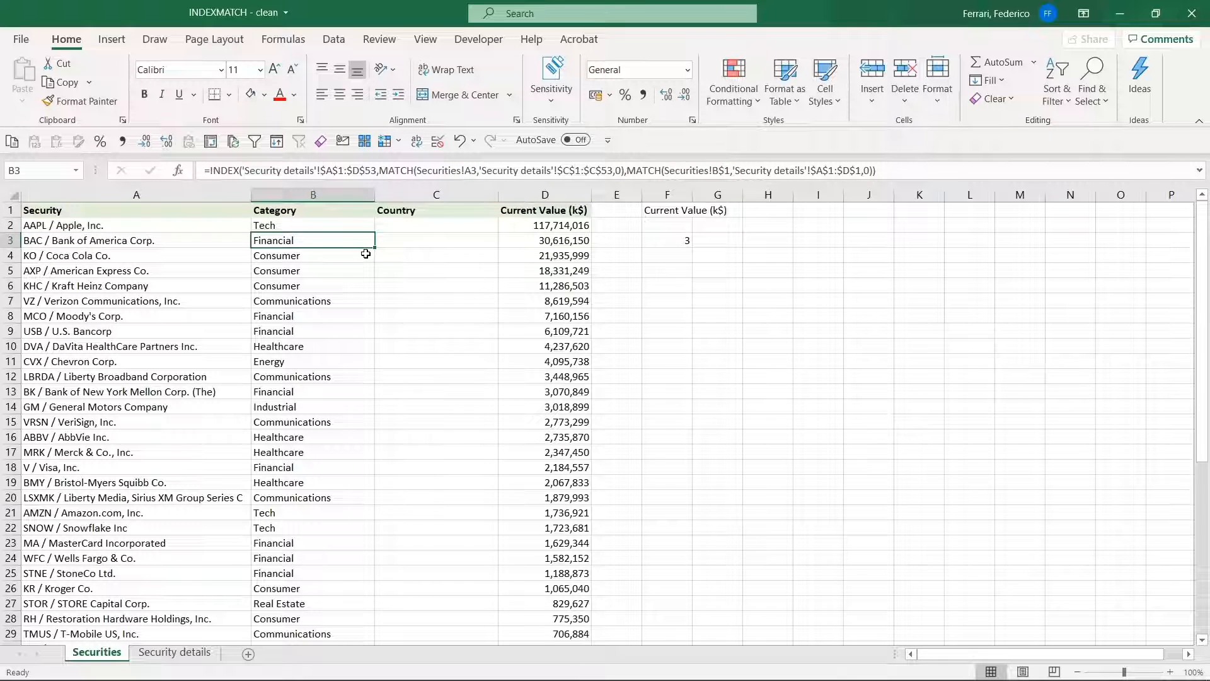
Fill B2's updated formula down the Category column, and check the copied reference in B3
{"action": "left_click", "coordinate": [359, 225]}
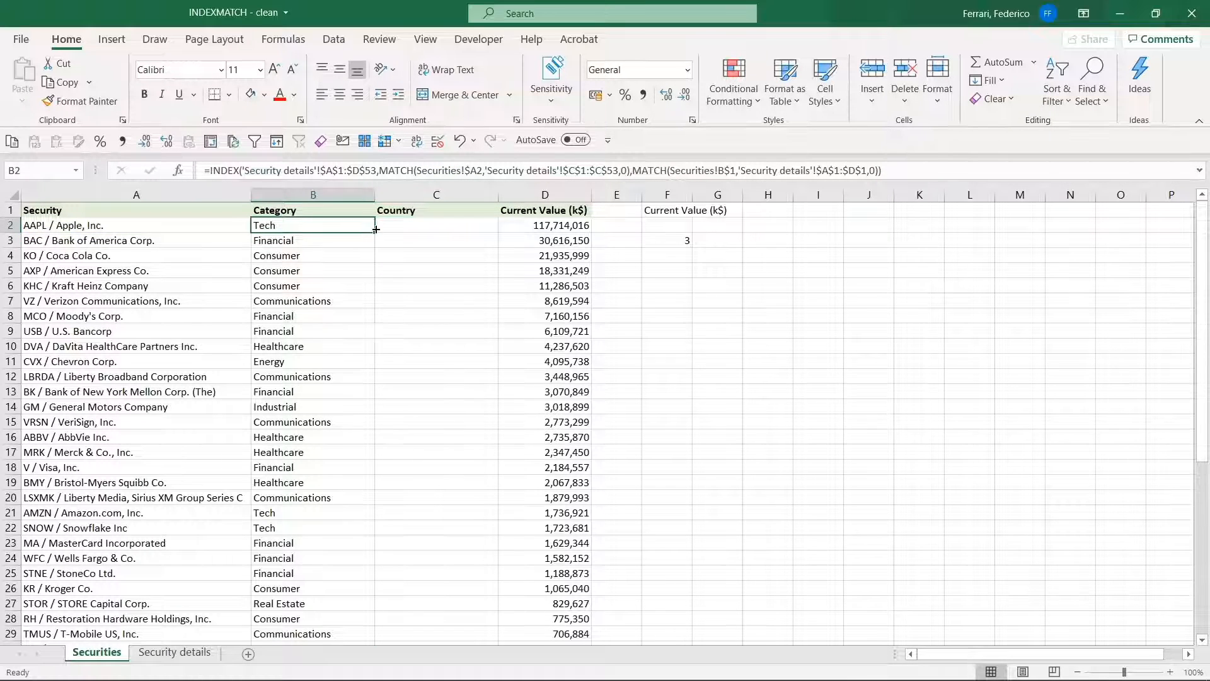
{"action": "double_click", "coordinate": [374, 232]}
{"action": "left_click", "coordinate": [346, 239]}
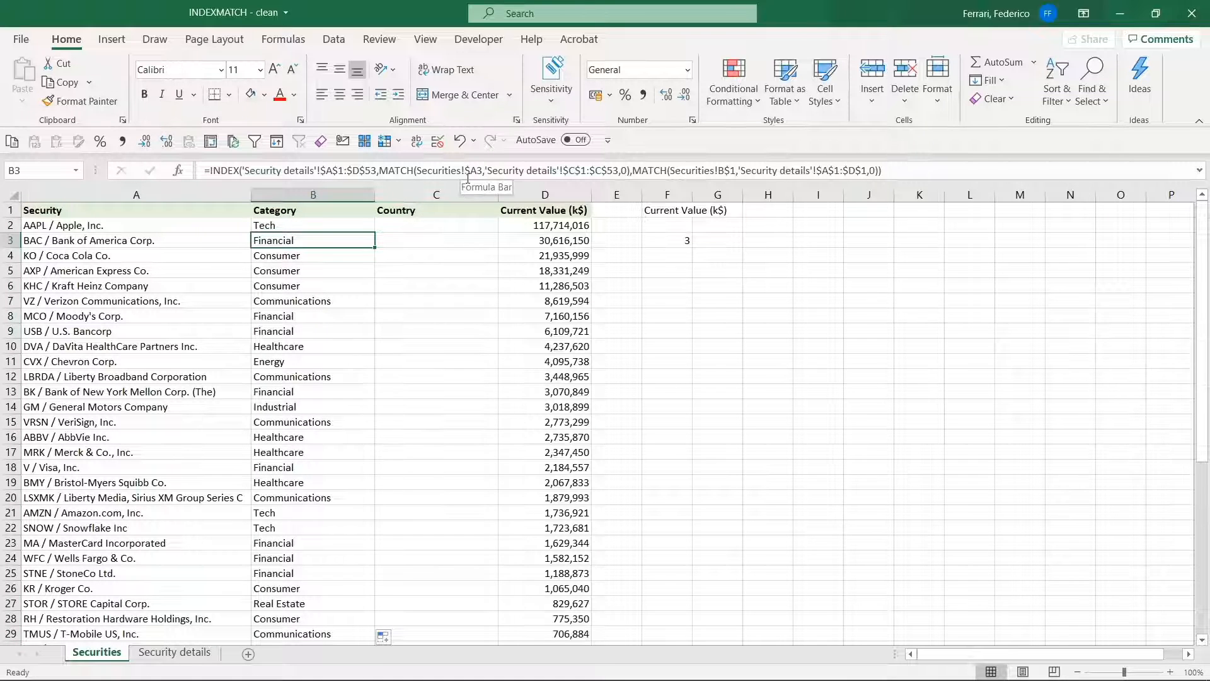
Copy the Category formula from B2 into C2 under Country
{"action": "left_click", "coordinate": [304, 229]}
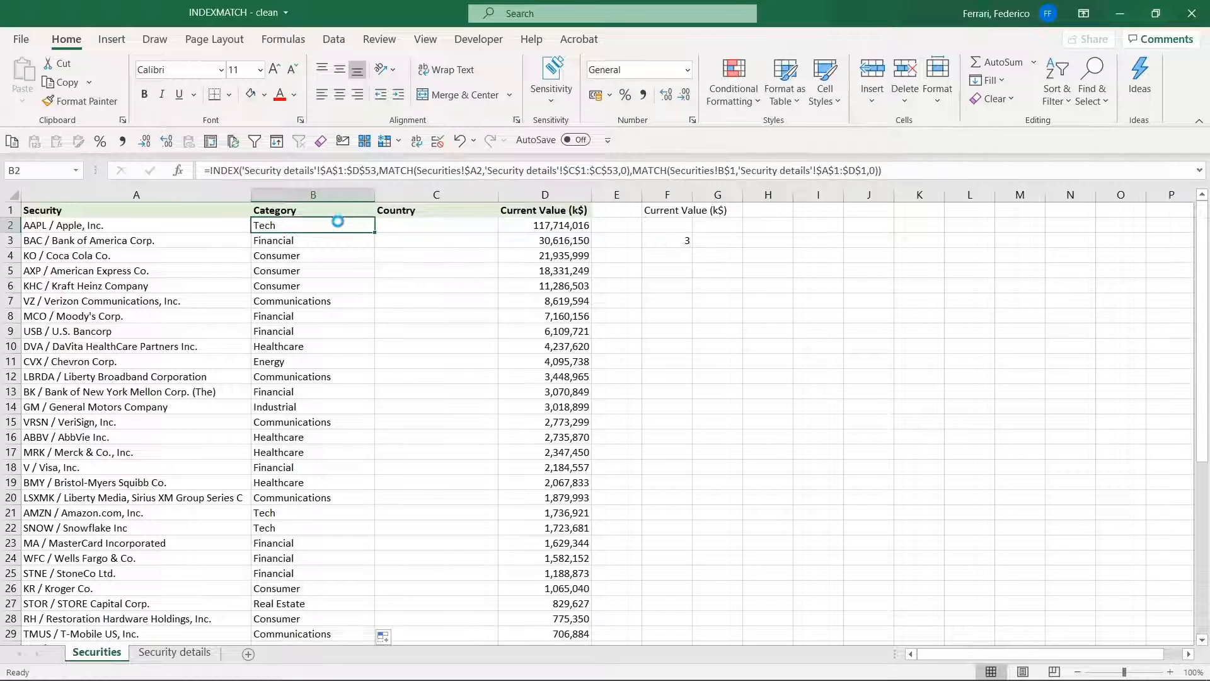
{"action": "key", "text": "ctrl+c"}
{"action": "key", "text": "Right"}
{"action": "key", "text": "ctrl+v"}
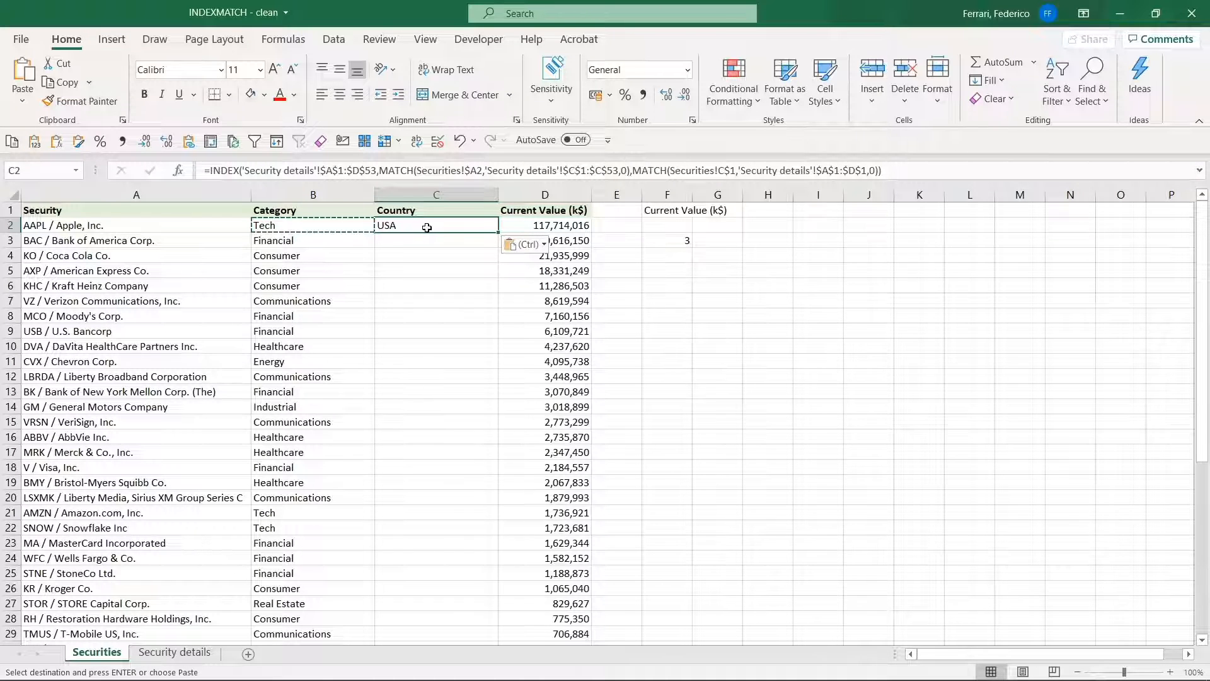
Compare the column headers on Securities and Security details, and fill C2's formula down the Country column
{"action": "left_click", "coordinate": [357, 214]}
{"action": "left_click", "coordinate": [404, 211]}
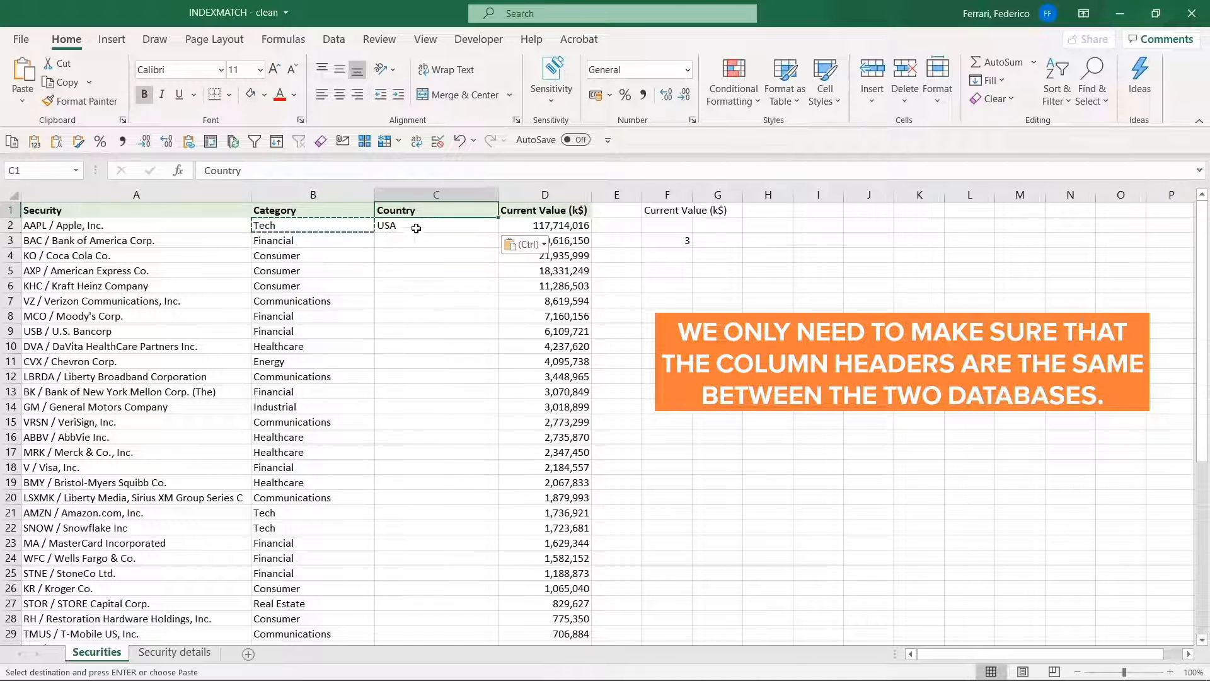
{"action": "key", "text": "ctrl"}
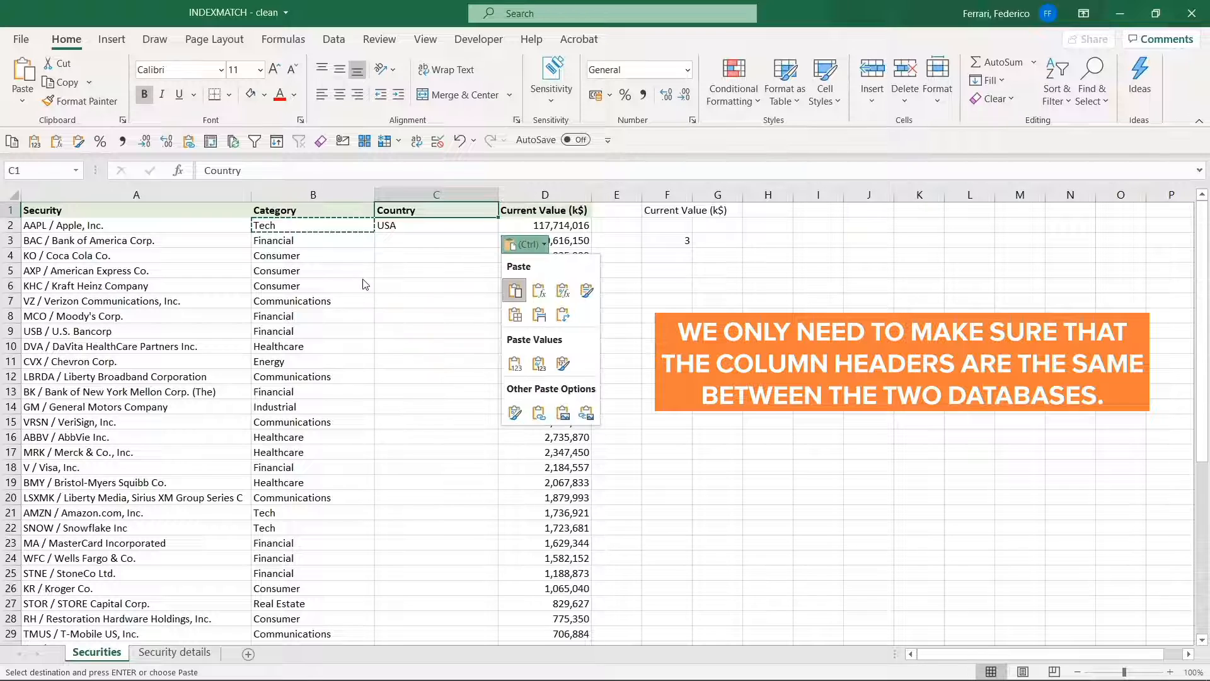
{"action": "key", "text": "ctrl"}
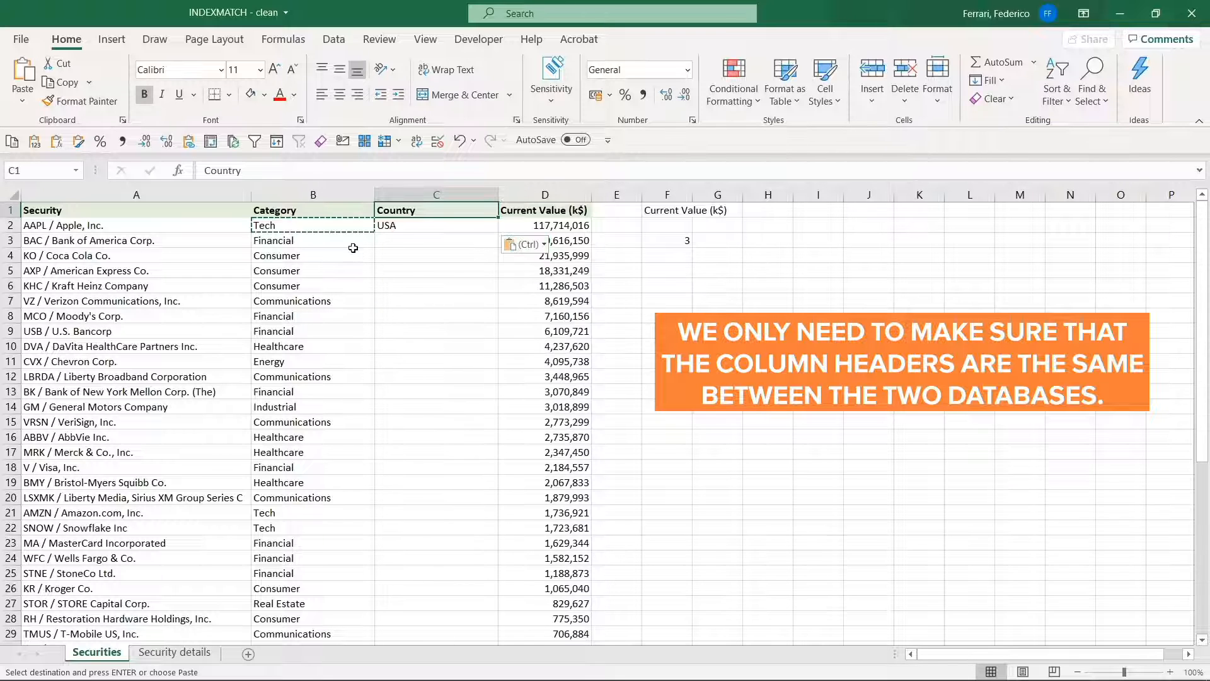
{"action": "key", "text": "ctrl+Page_Down"}
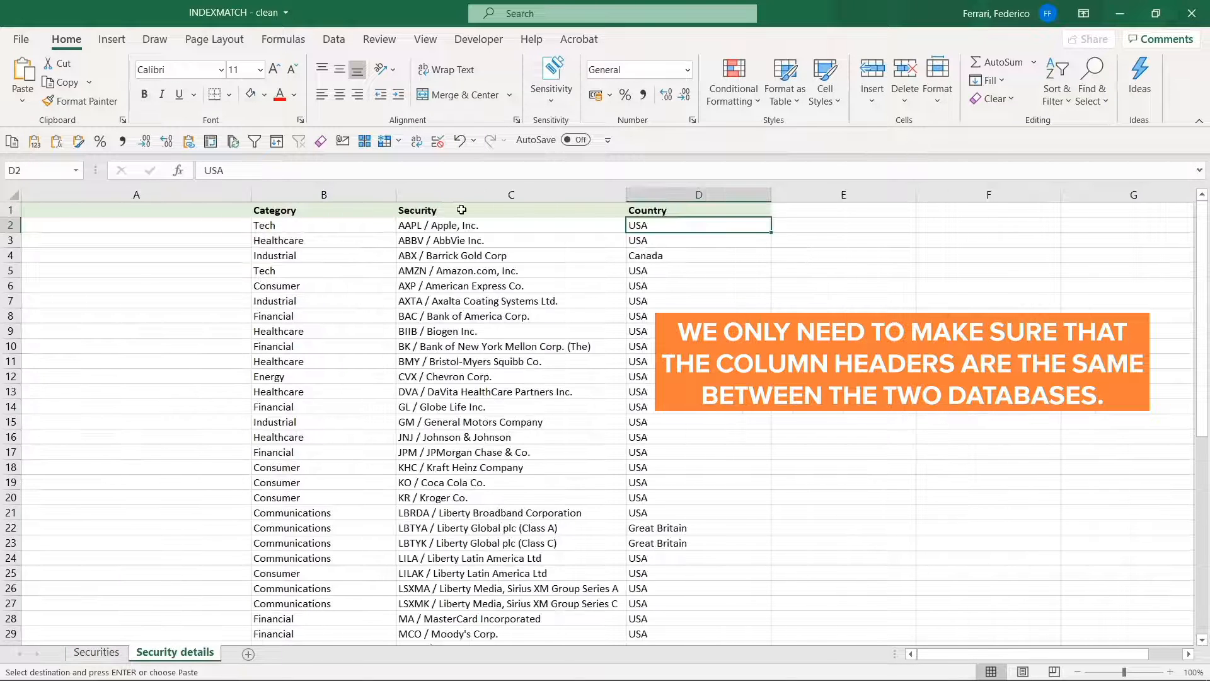
{"action": "key", "text": "ctrl+Page_Up"}
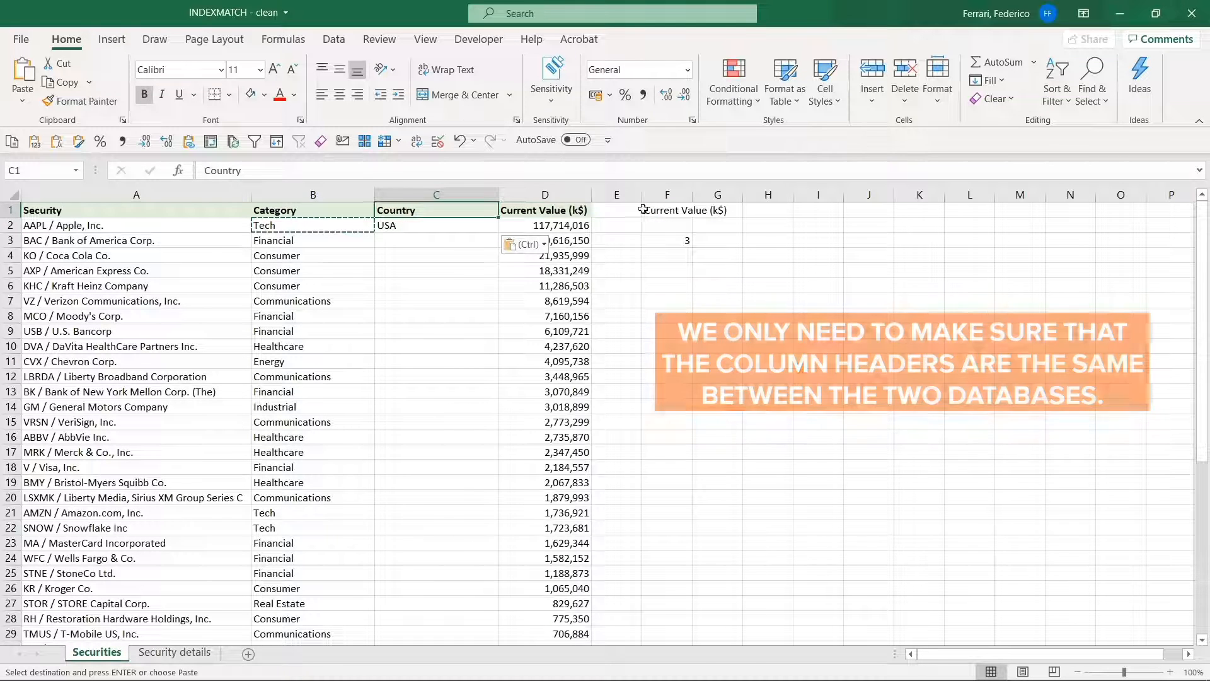
{"action": "left_click", "coordinate": [481, 228]}
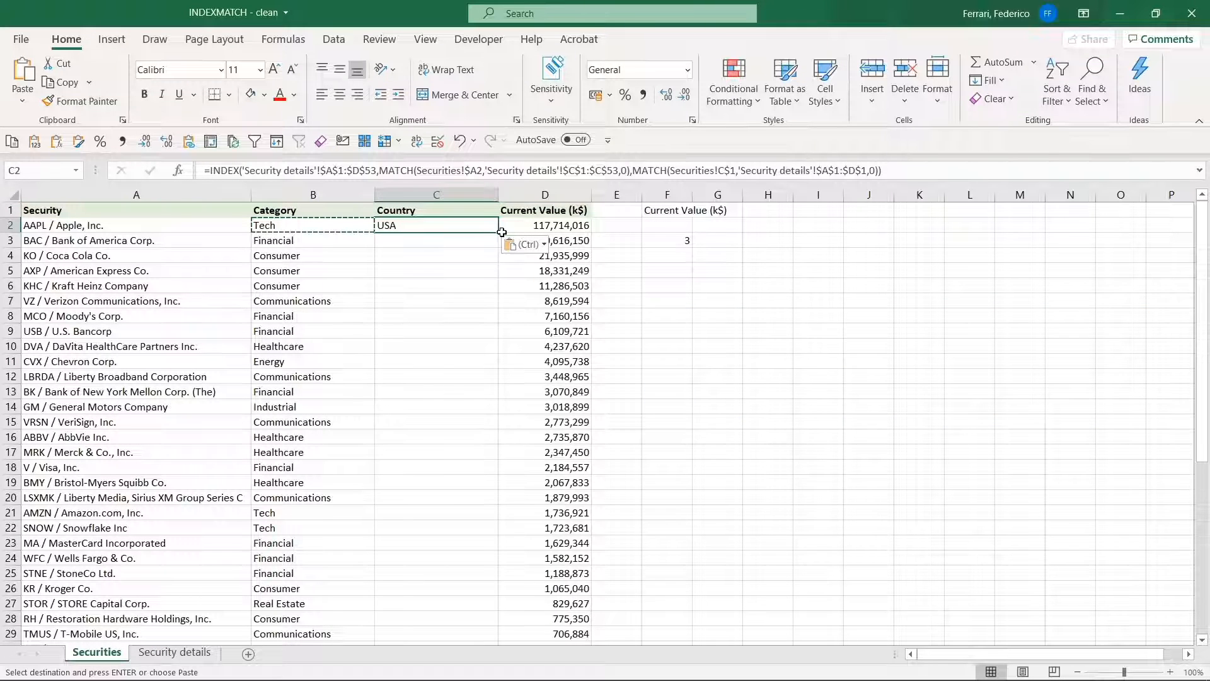
{"action": "double_click", "coordinate": [499, 234]}
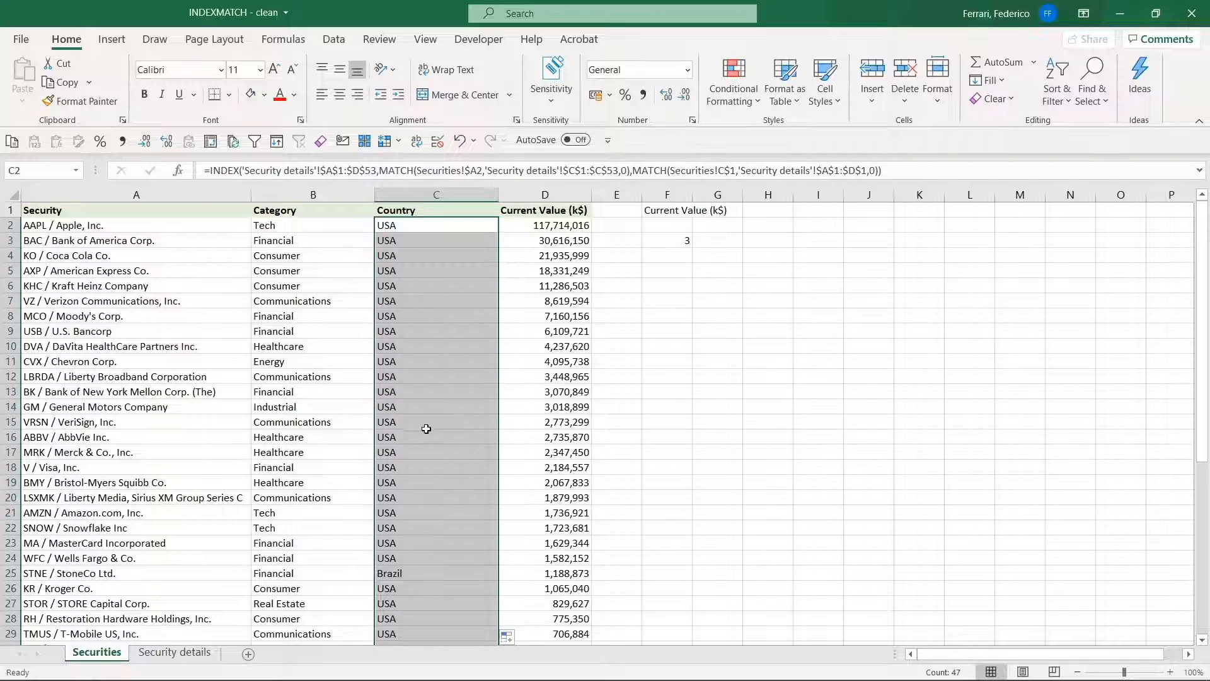